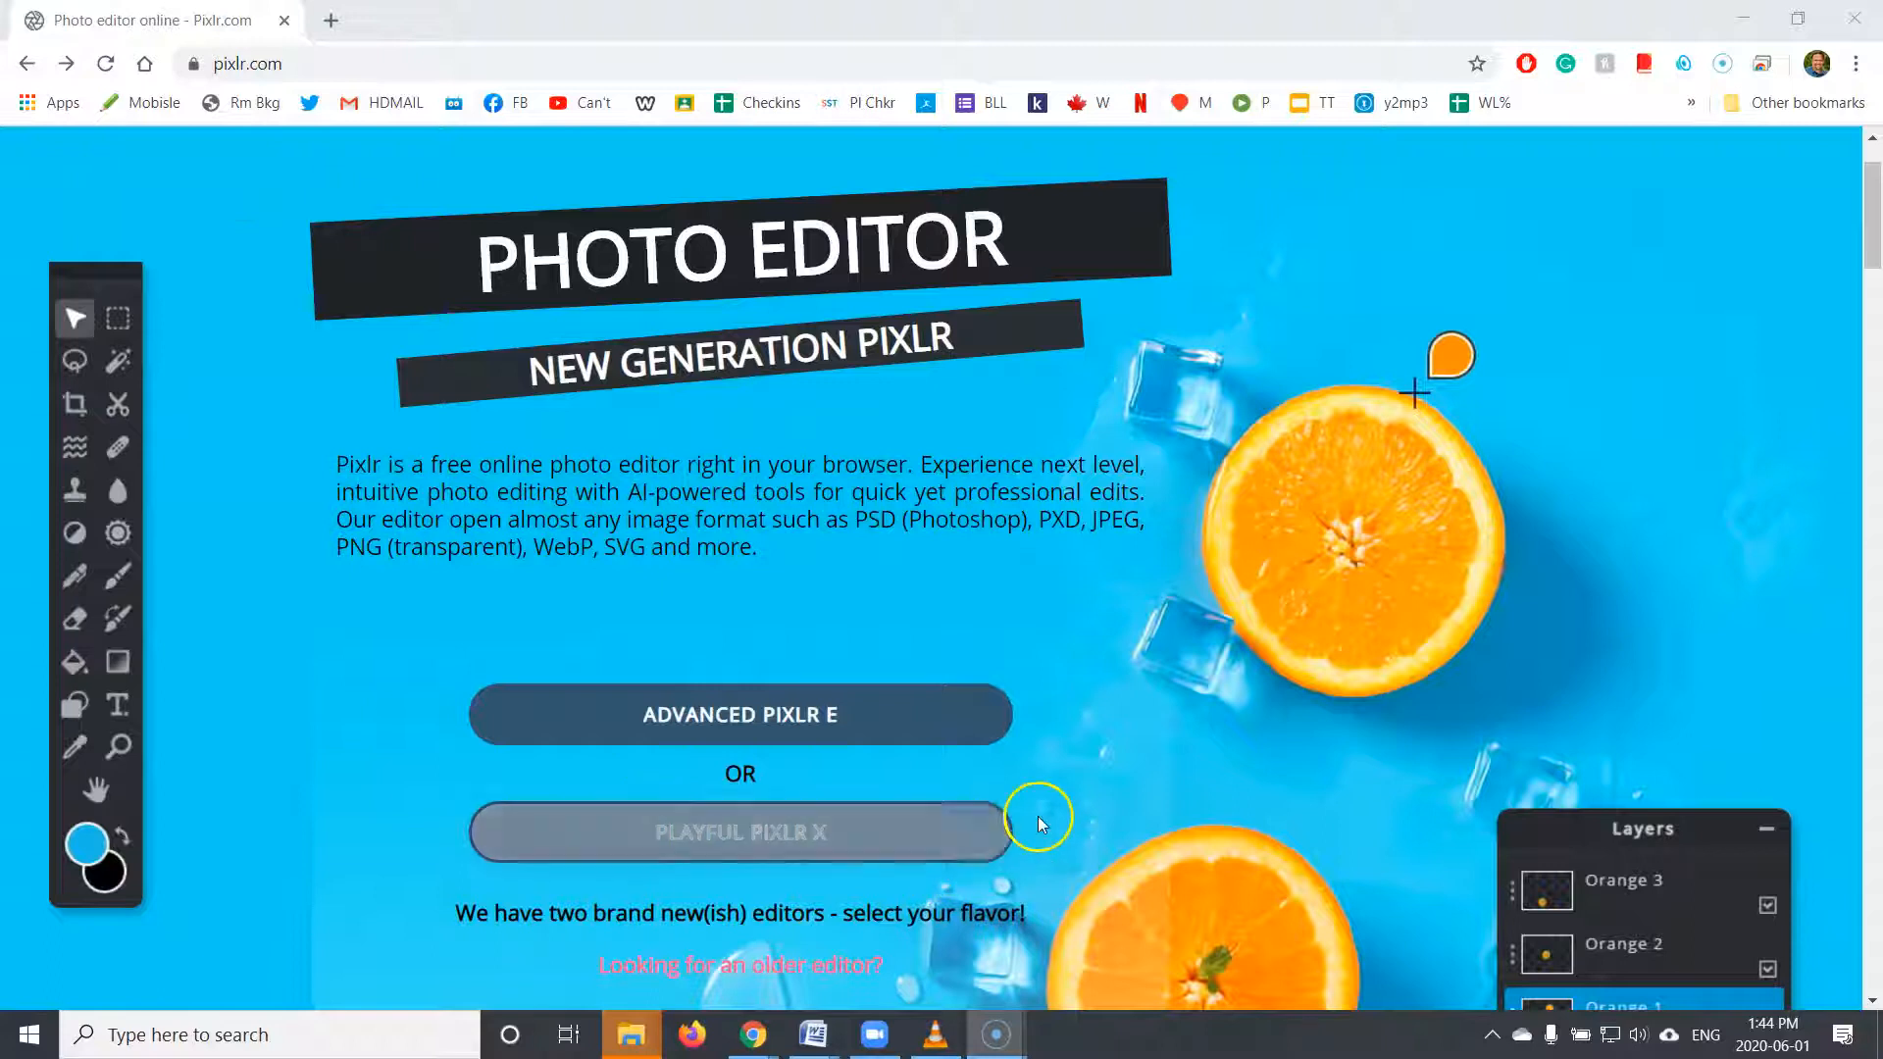
# - Launch the Pixlr X editor, look at its login page and return to the editor's start page
pyautogui.click(768, 843)
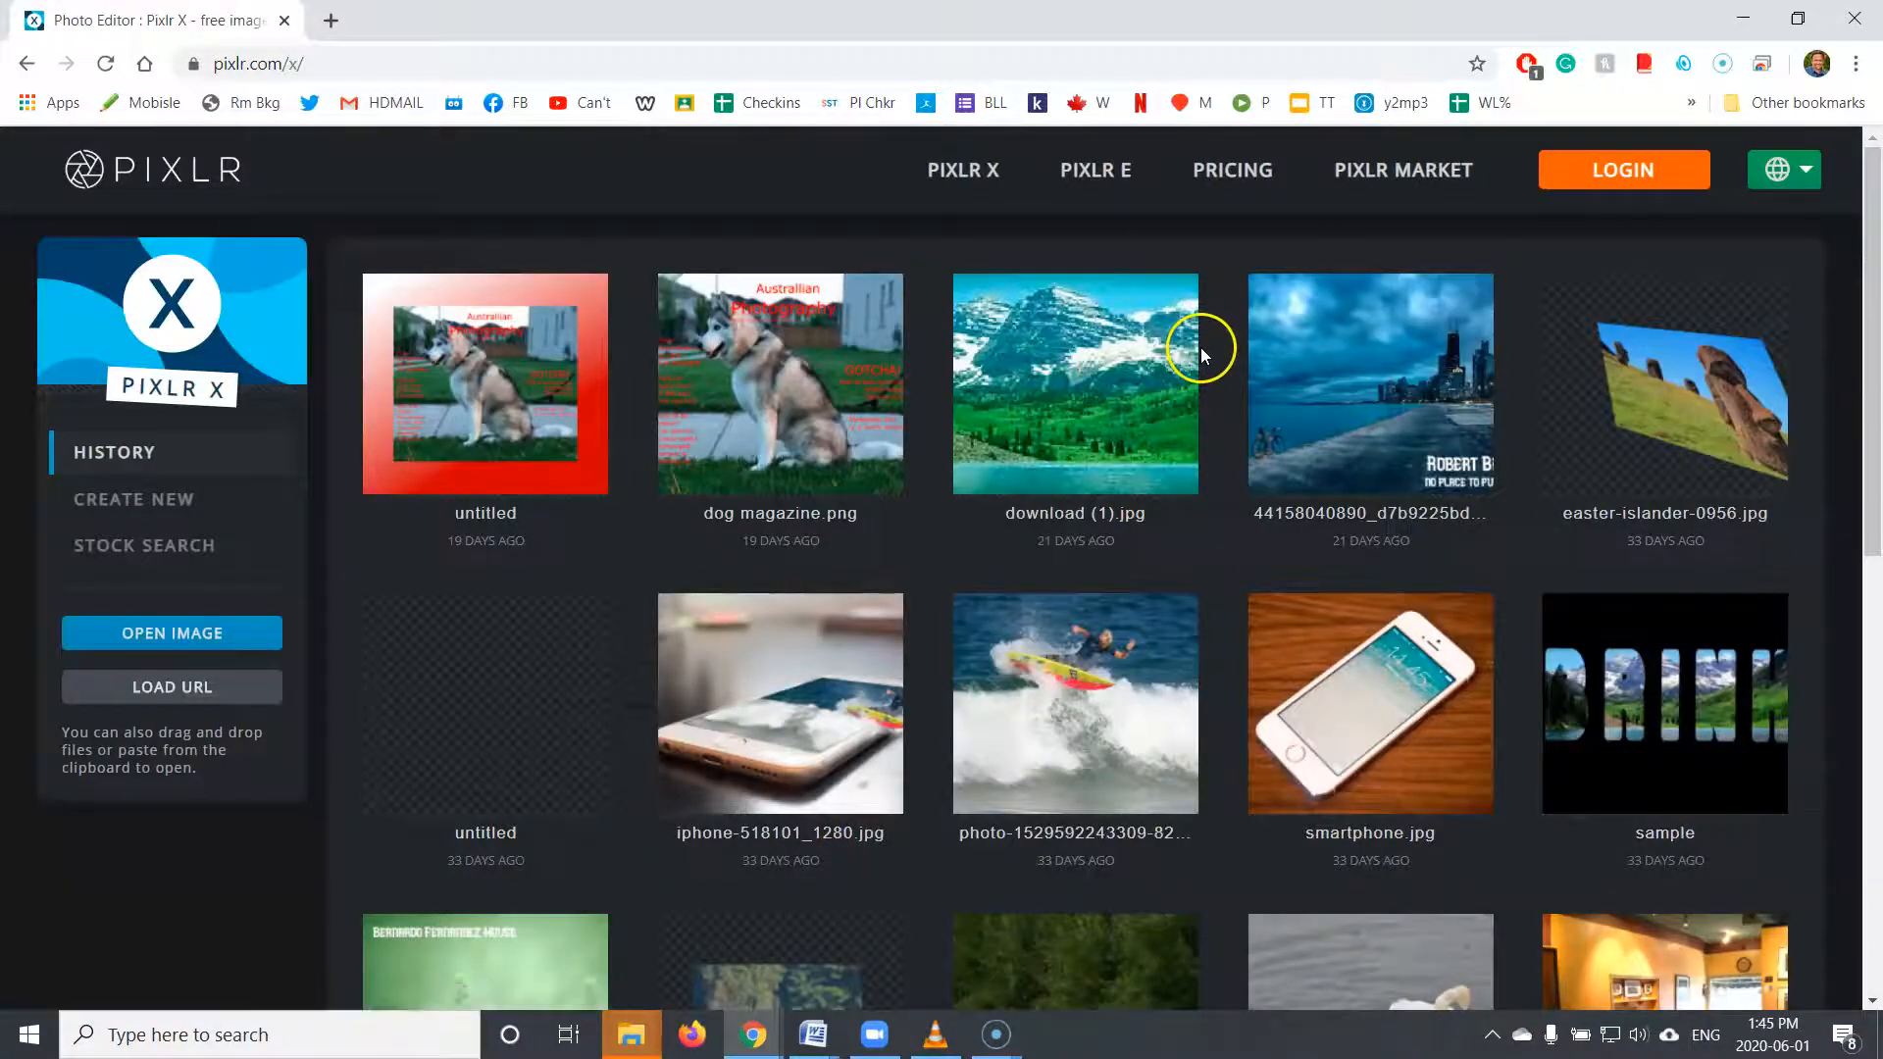
pyautogui.click(1677, 175)
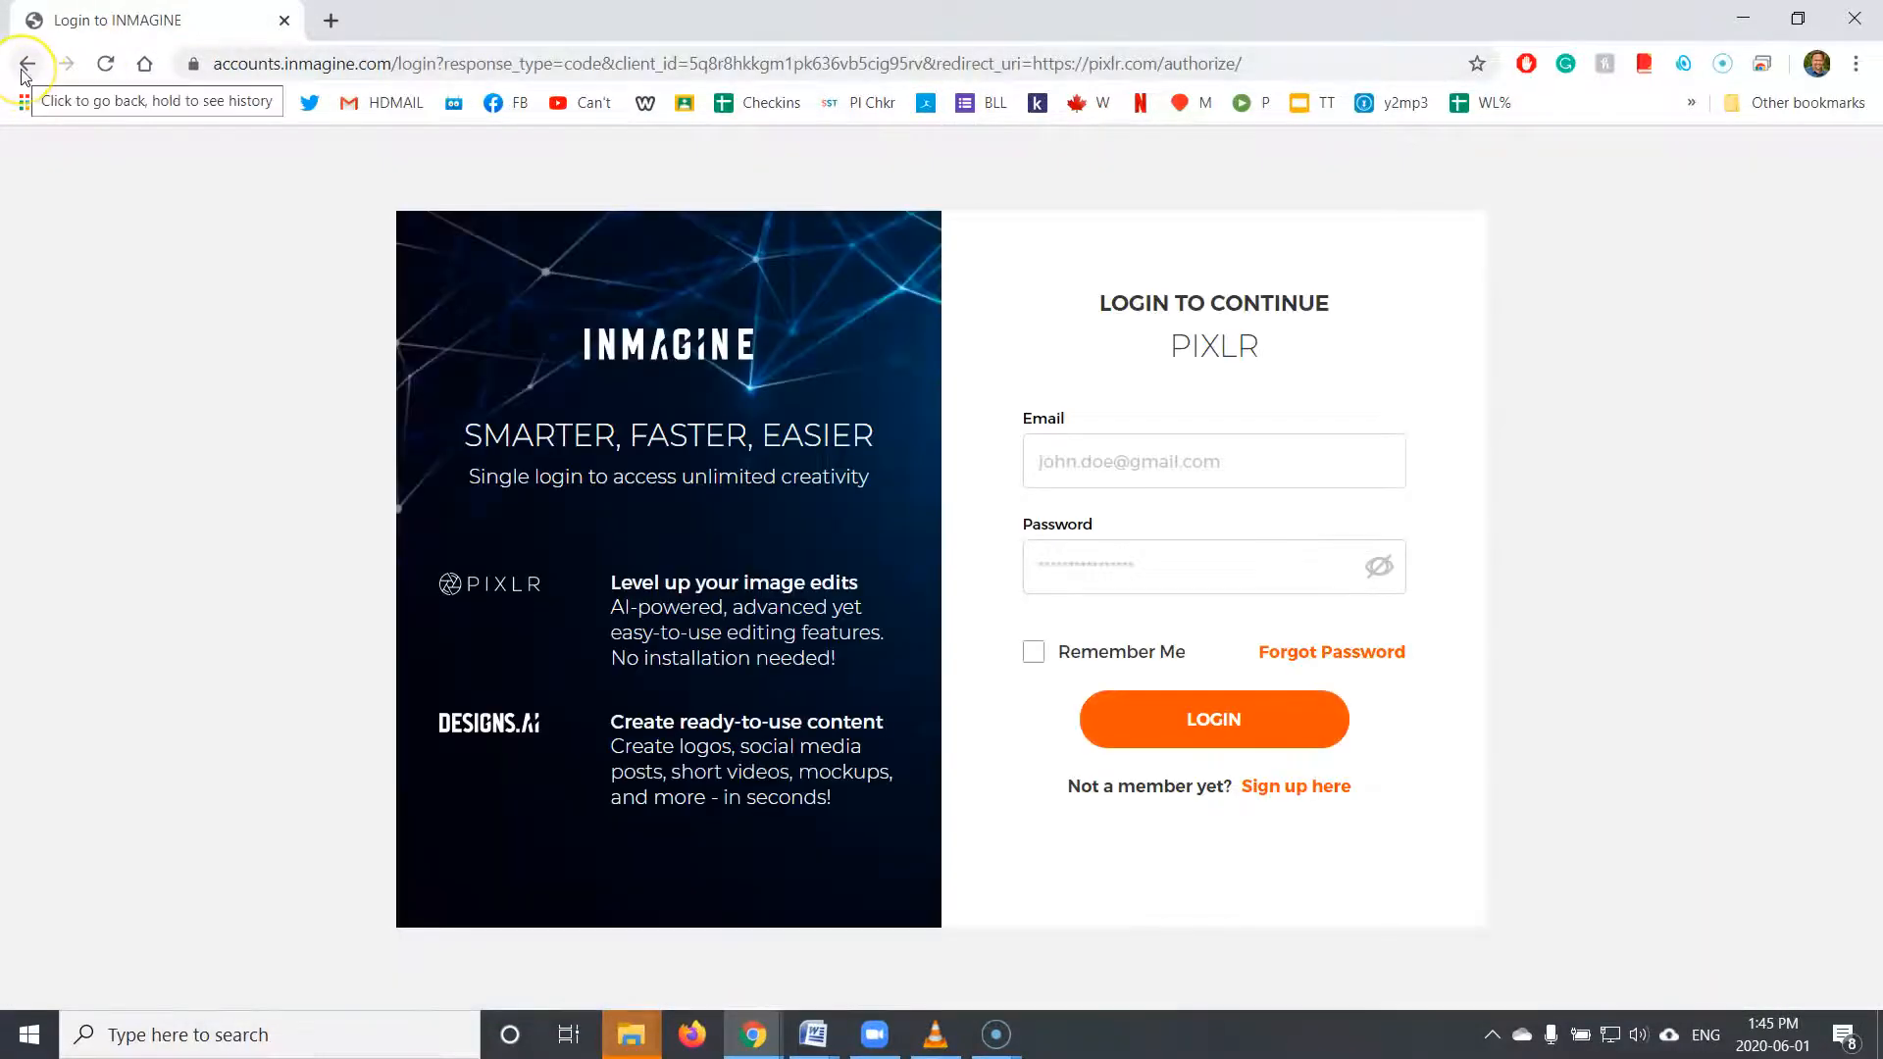
pyautogui.click(26, 65)
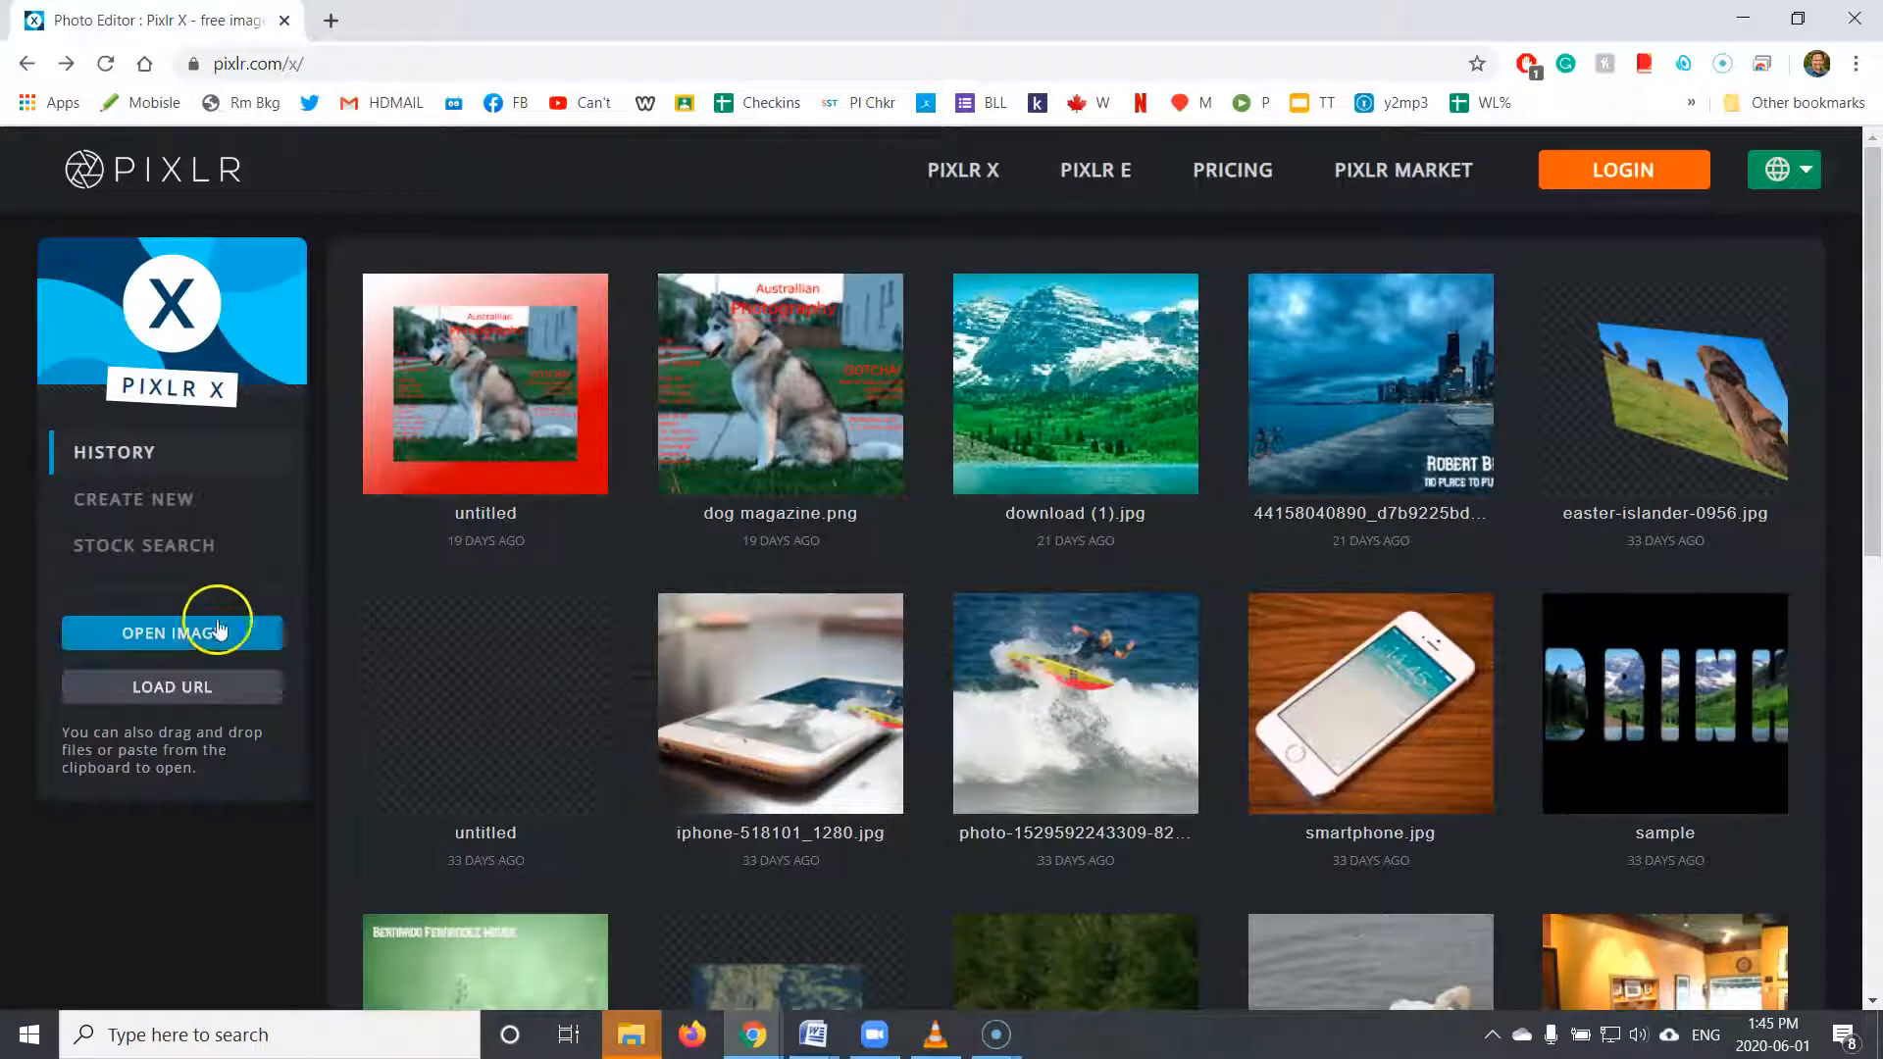
# - Start opening an image and browse to the "2019 08 03 China Trip" folder in Google Drive's Pictures Backup
pyautogui.click(177, 639)
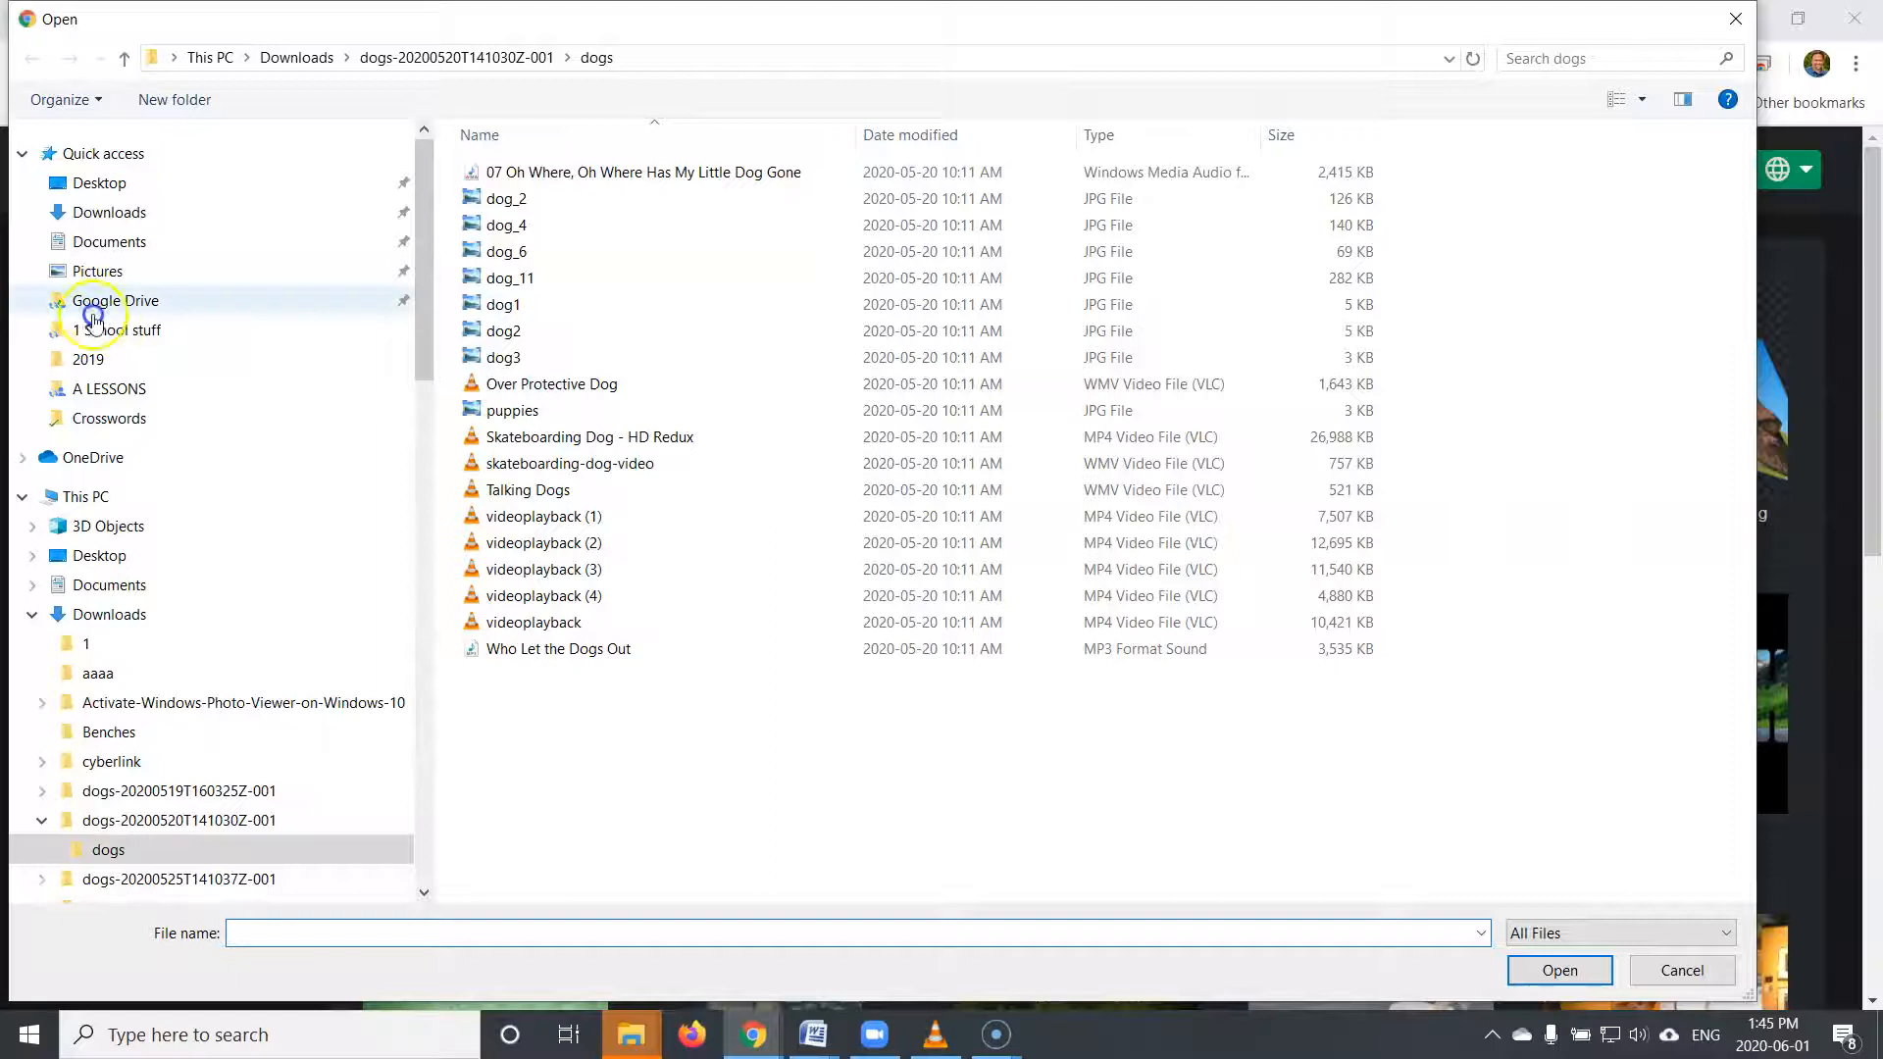
pyautogui.click(233, 300)
pyautogui.scroll(-5, 706, 660)
pyautogui.scroll(2, 630, 526)
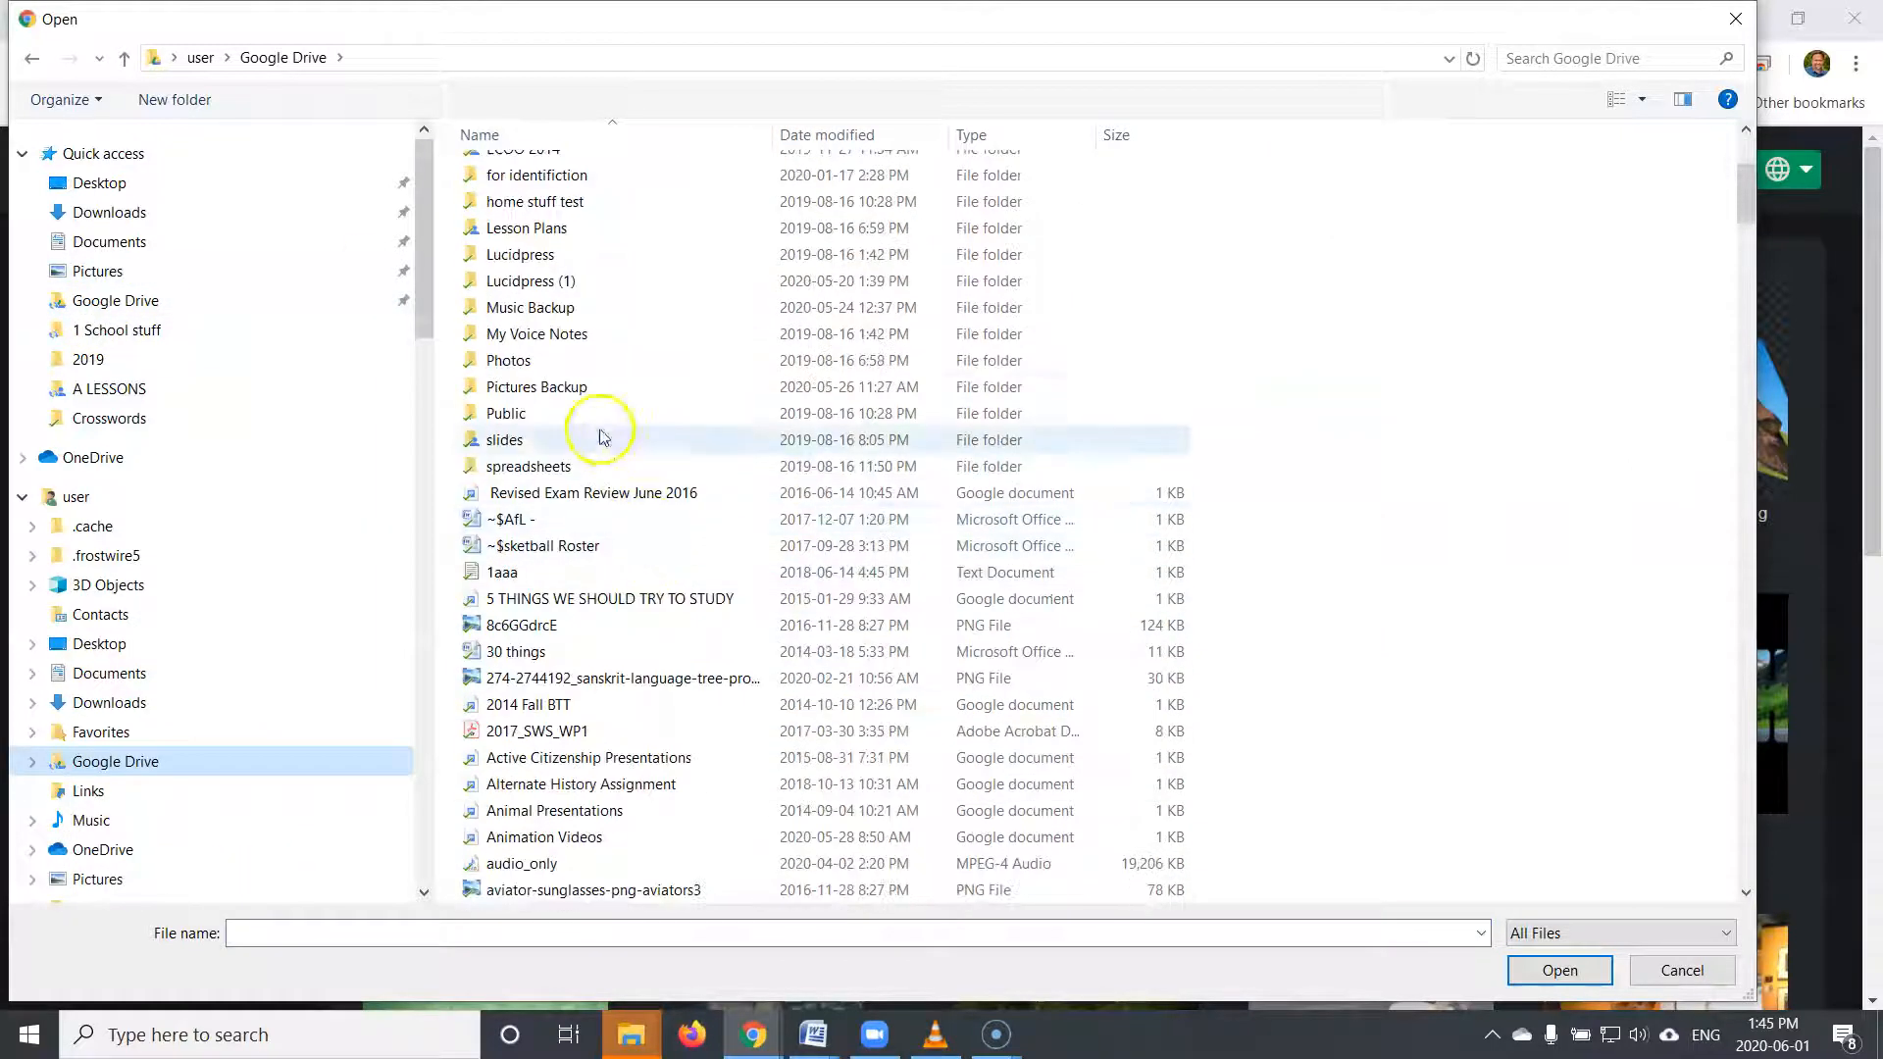
pyautogui.scroll(4, 569, 353)
pyautogui.scroll(-1, 556, 587)
pyautogui.doubleClick(537, 625)
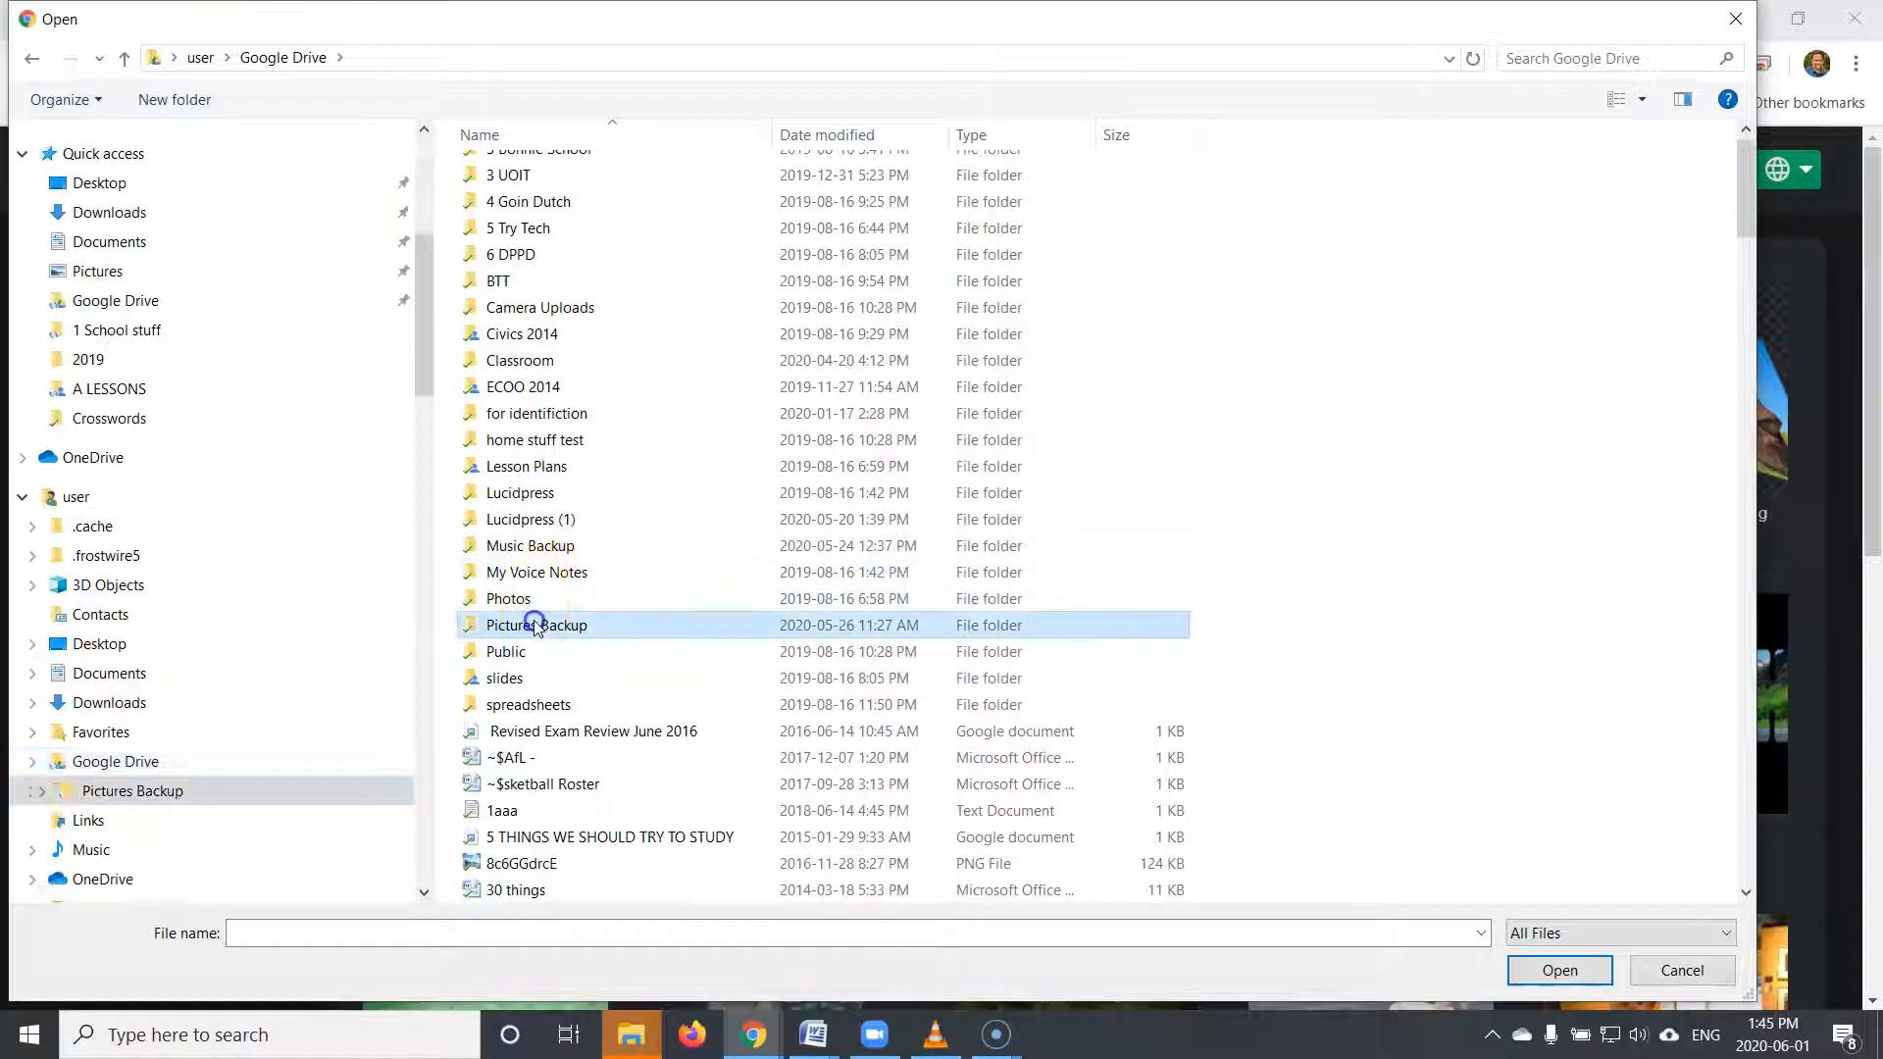
pyautogui.moveTo(1745, 191); pyautogui.dragTo(1740, 655)
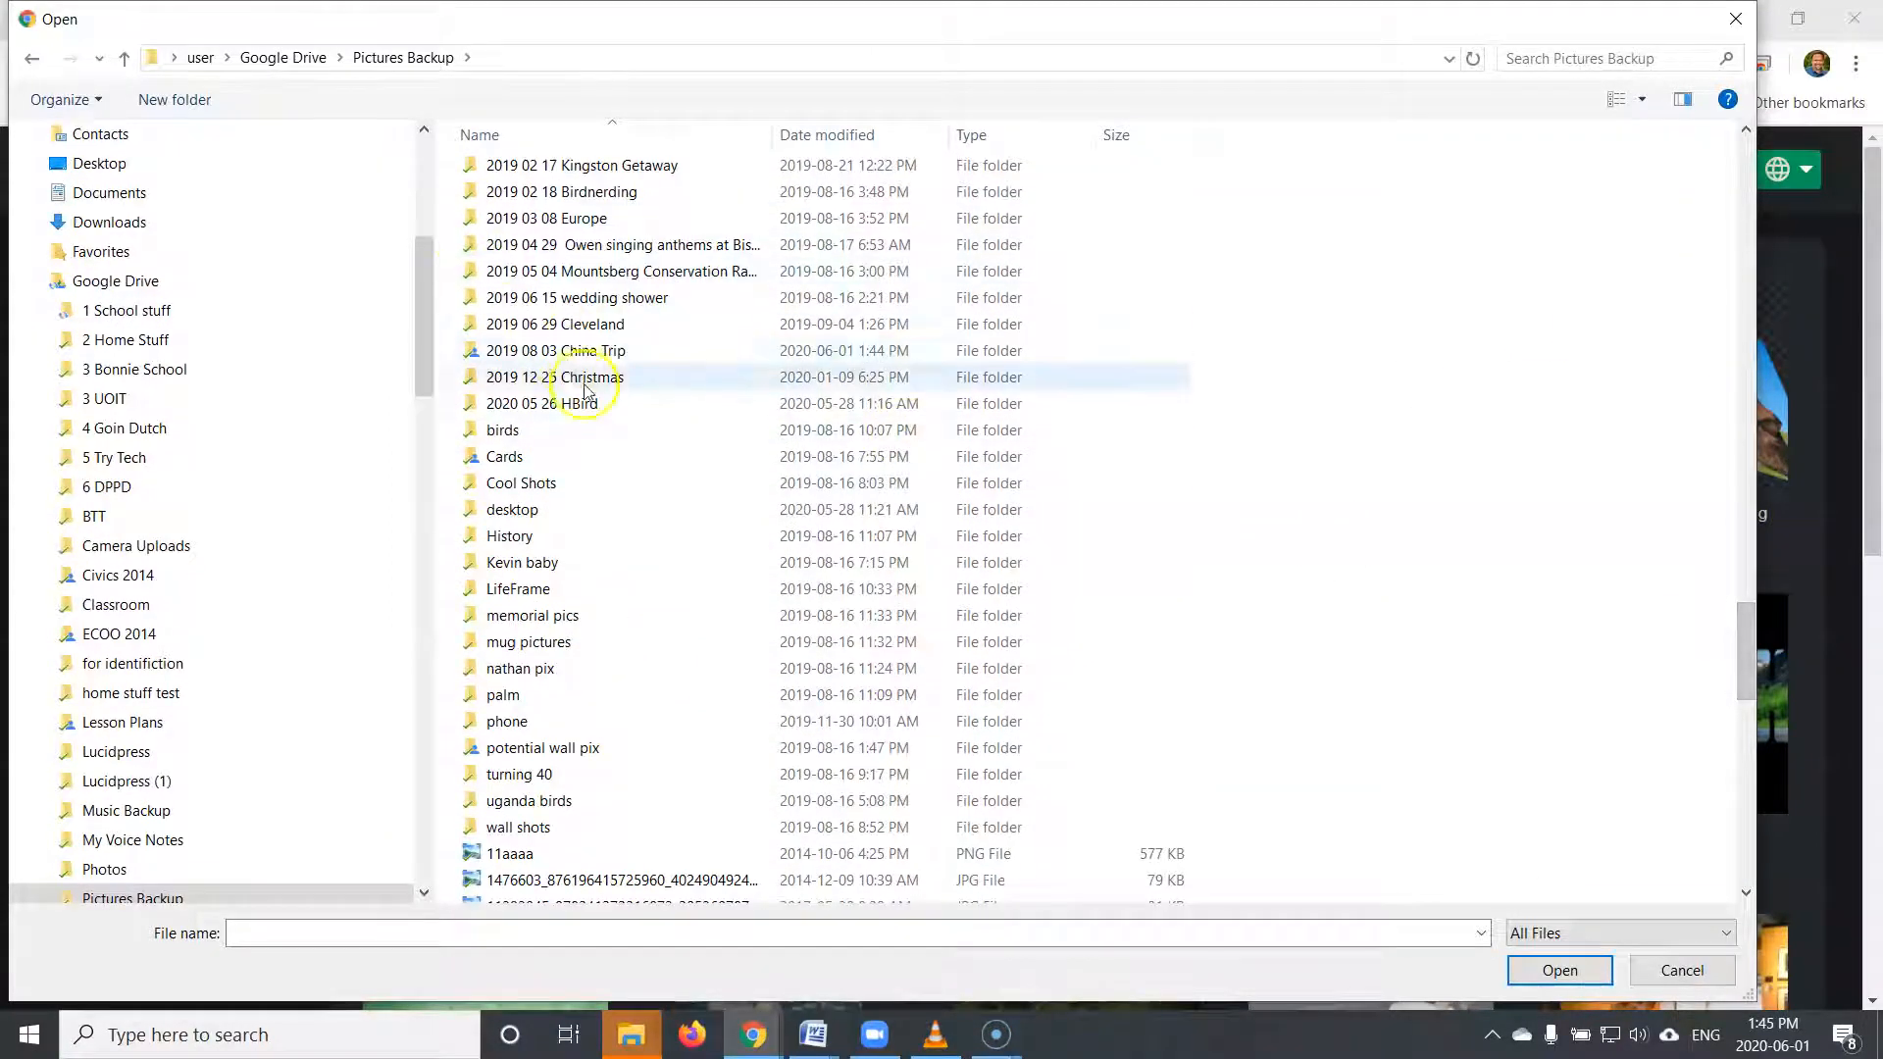
pyautogui.doubleClick(567, 350)
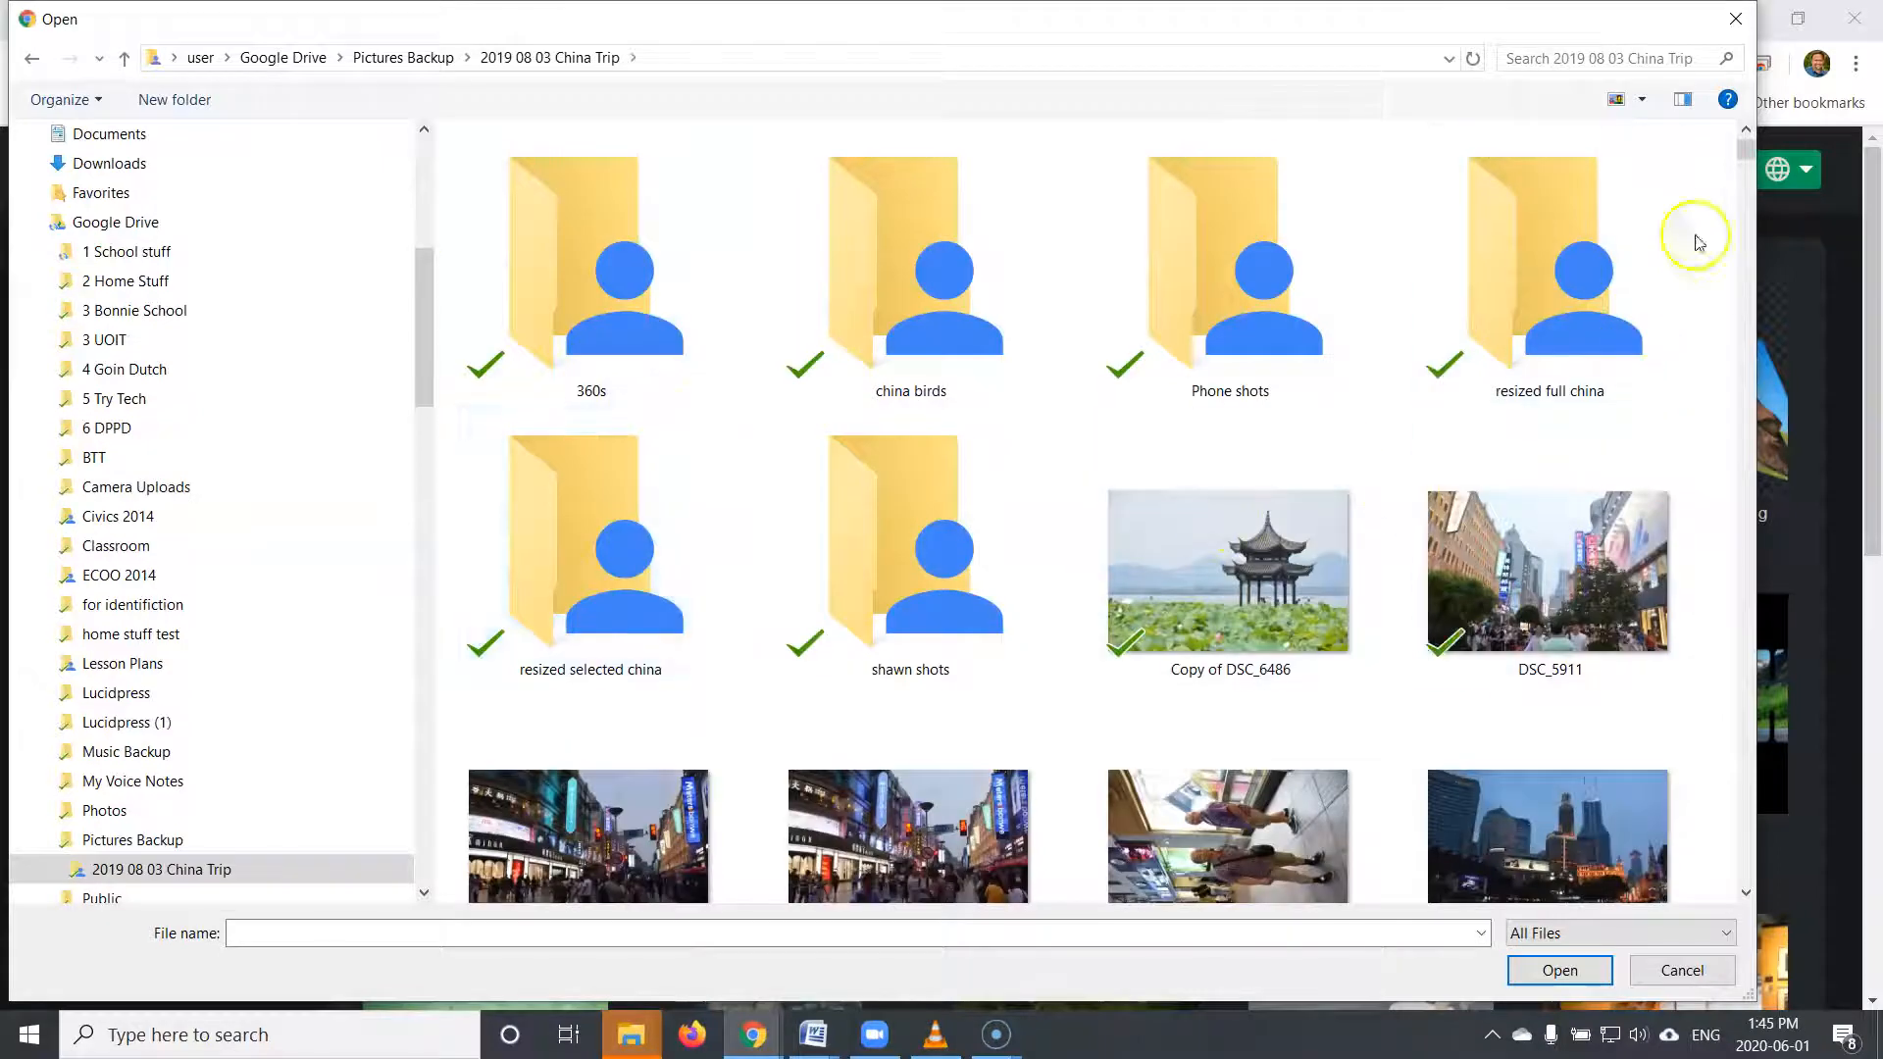
# - Find the photo DSC_5952 (Large) in the China Trip folder and open it for editing
pyautogui.moveTo(1745, 152); pyautogui.dragTo(1764, 187)
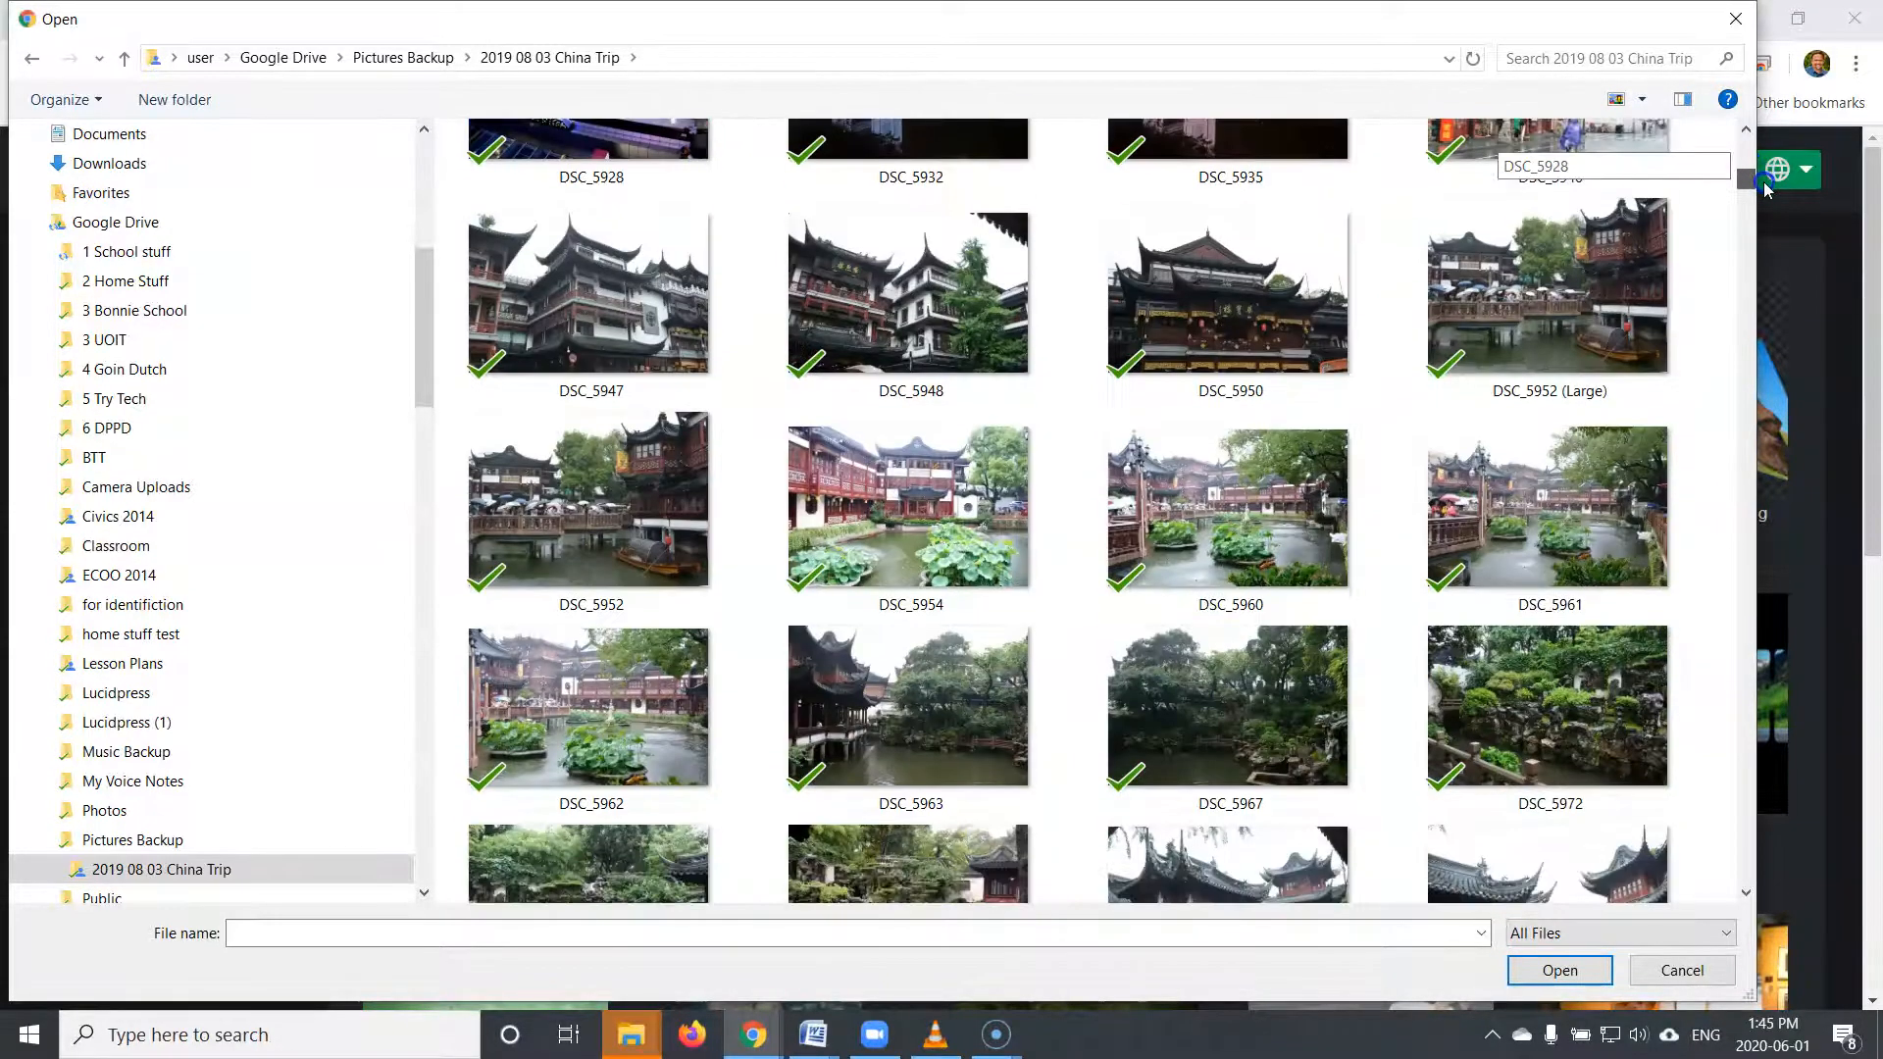
pyautogui.click(1548, 285)
pyautogui.click(1519, 976)
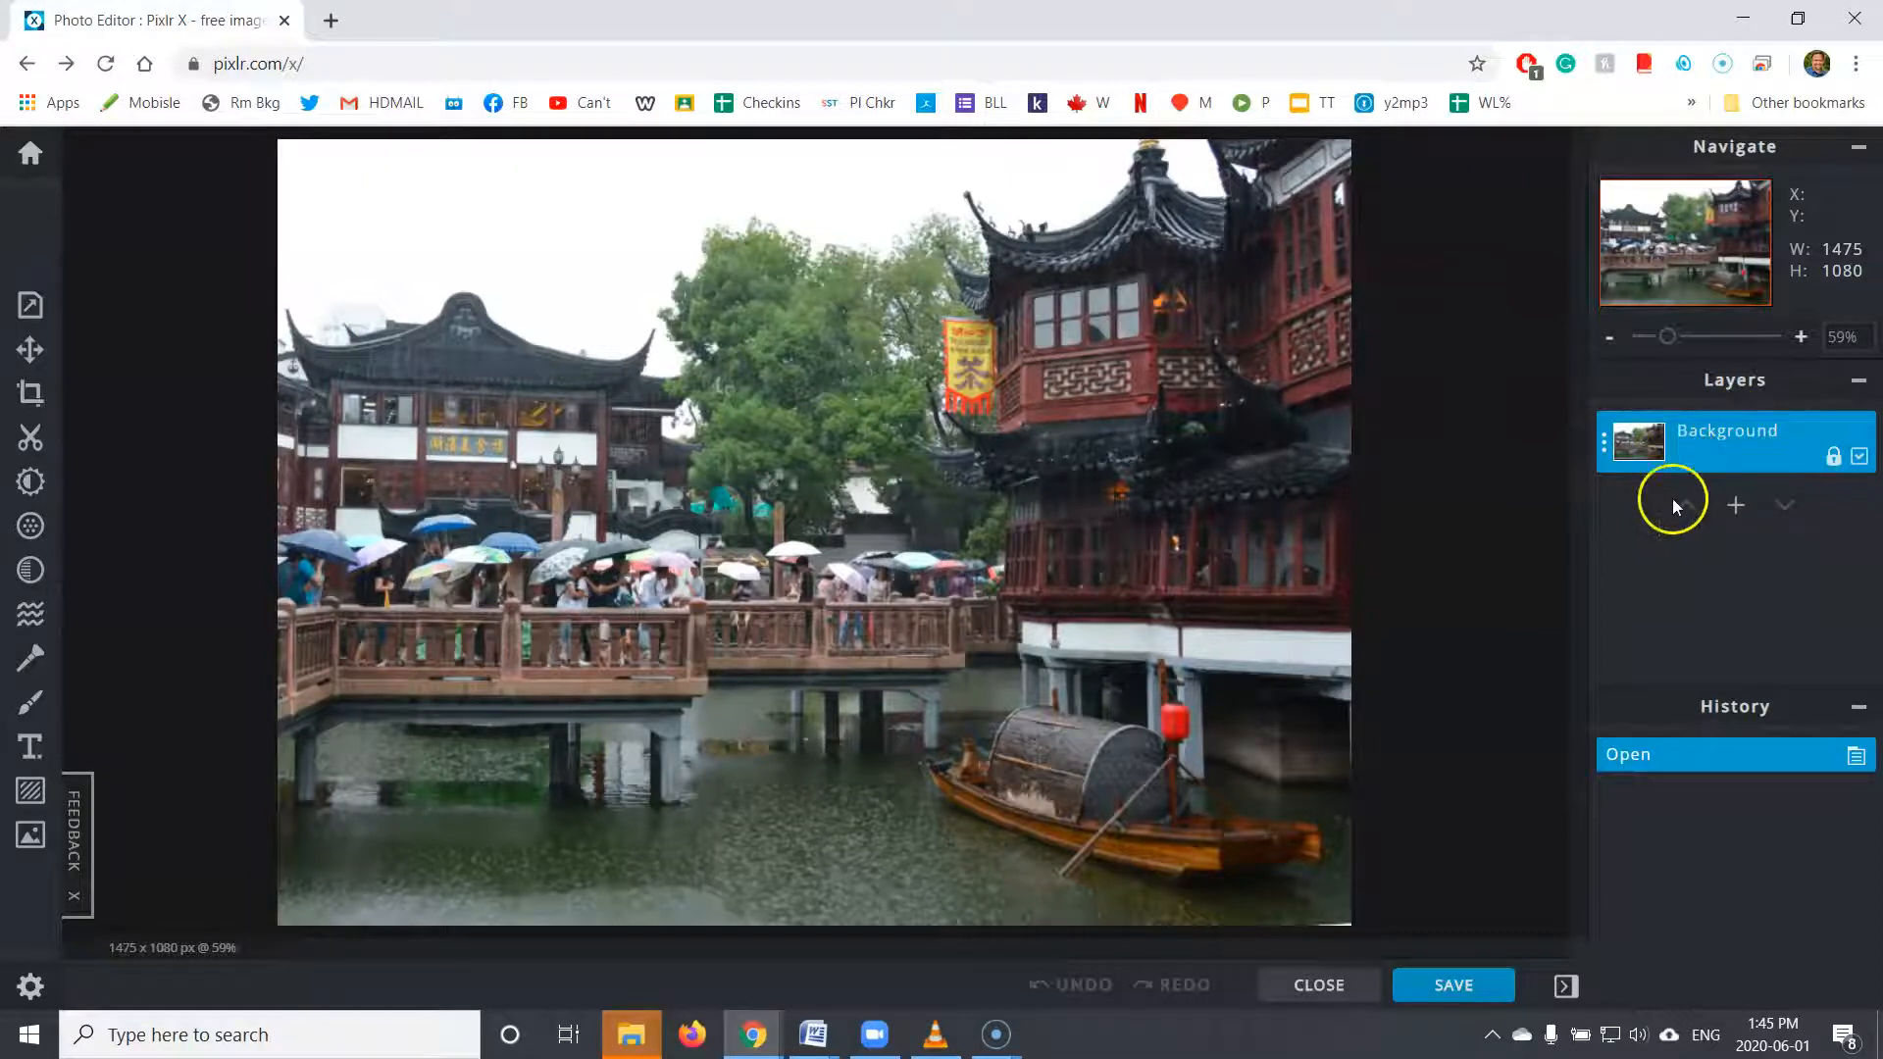
pyautogui.click(22, 357)
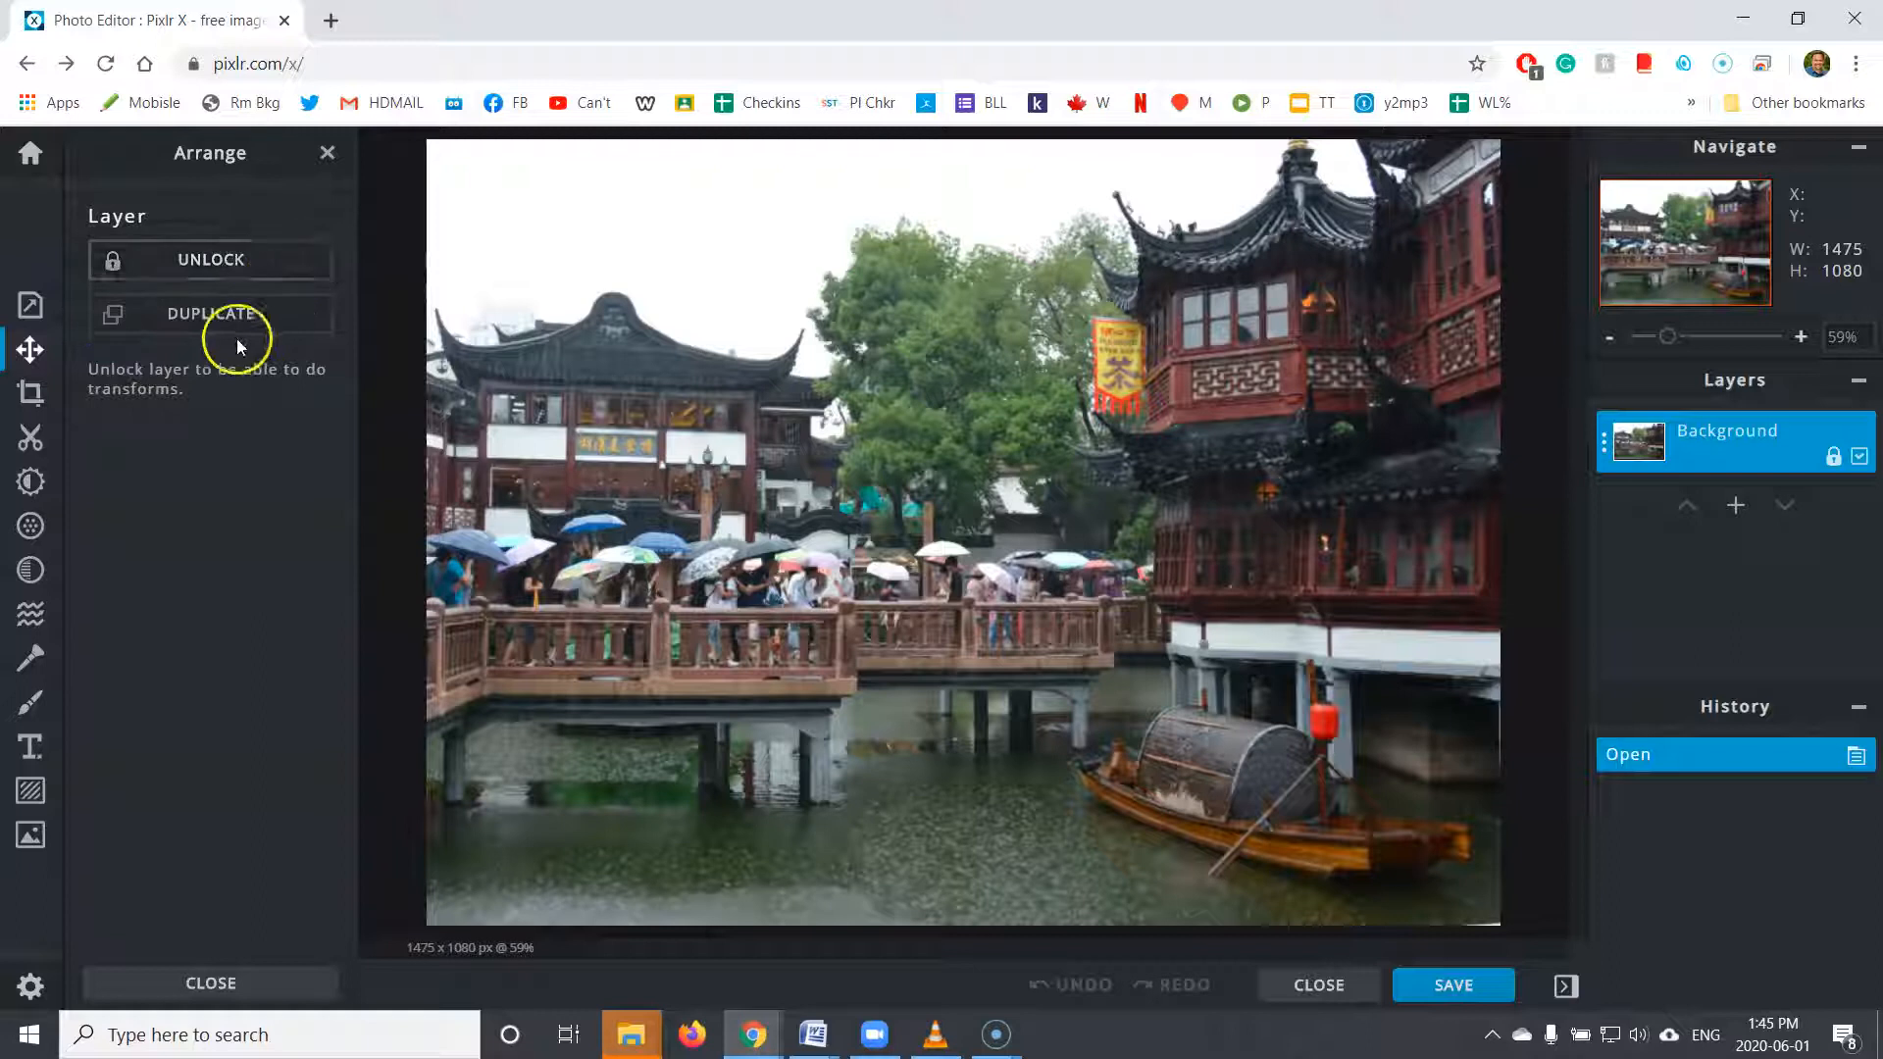
pyautogui.click(33, 395)
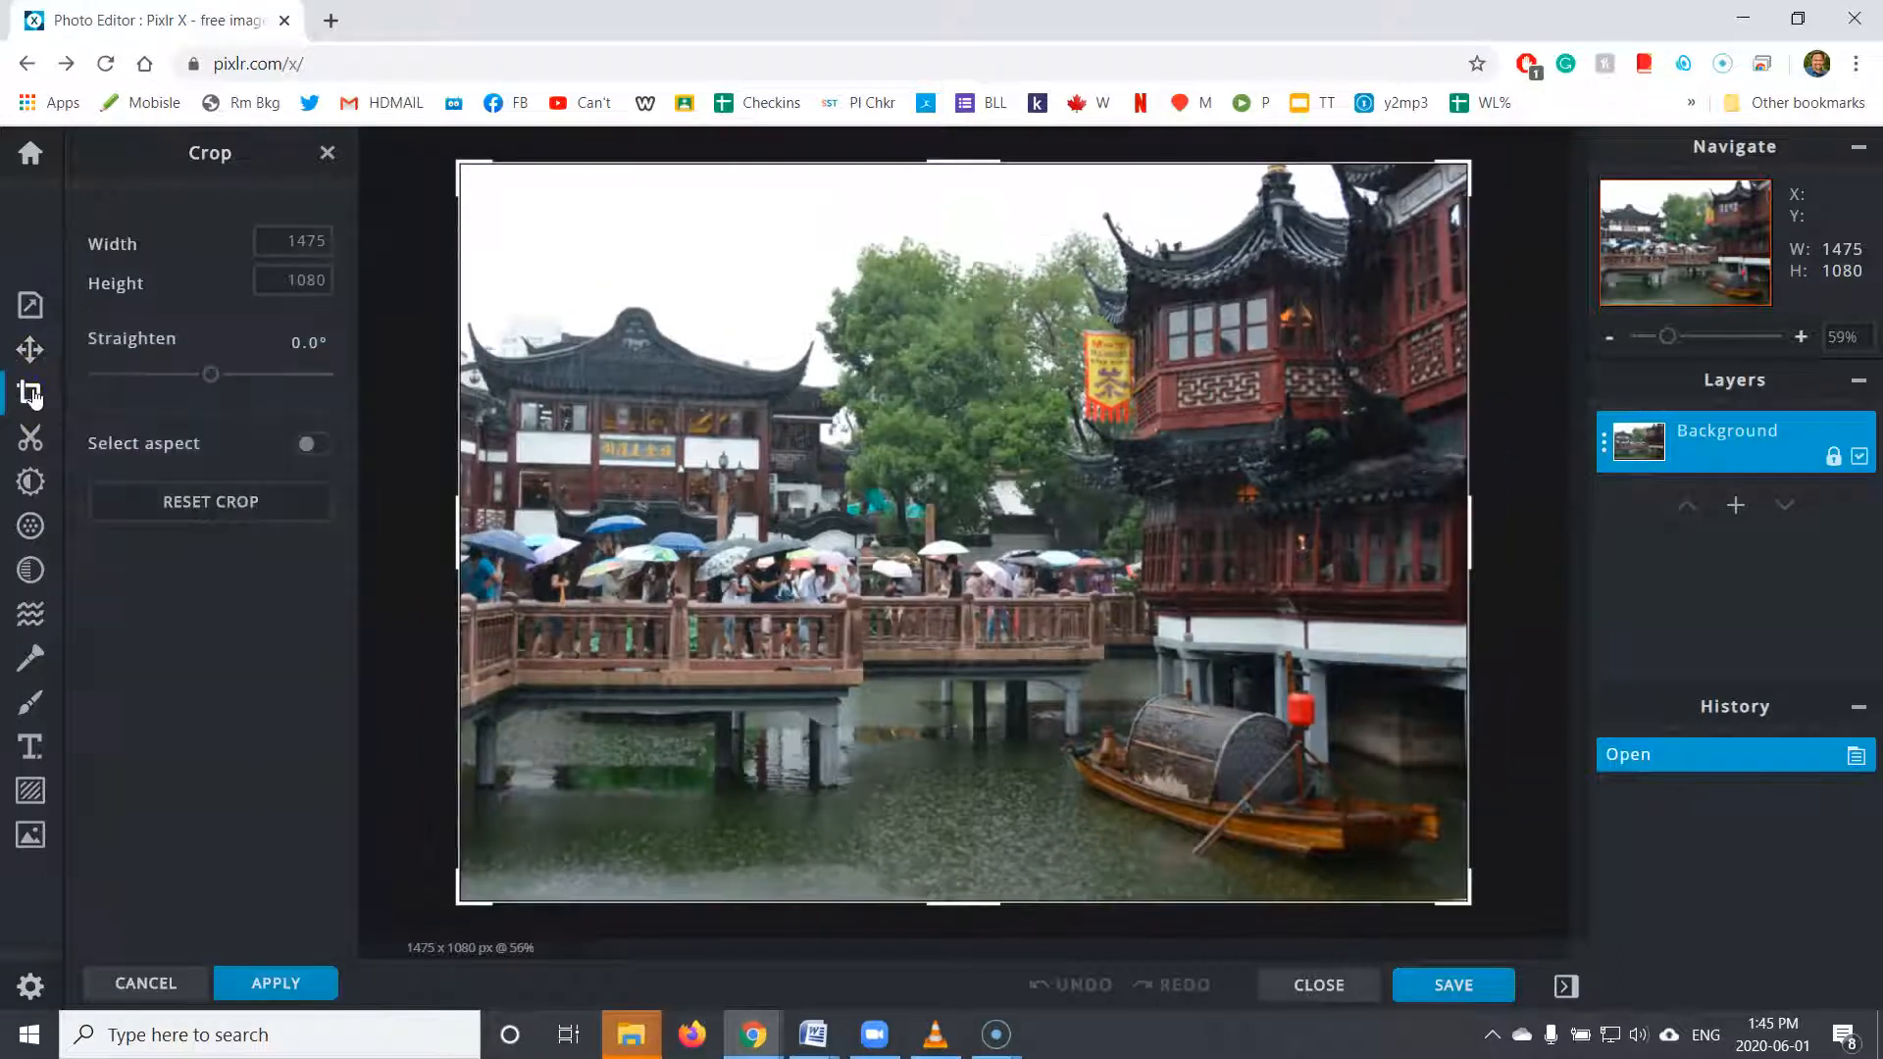
# - Try out the photo's vibrance adjustment, return it to 0 and set the saturation to 46
pyautogui.click(29, 485)
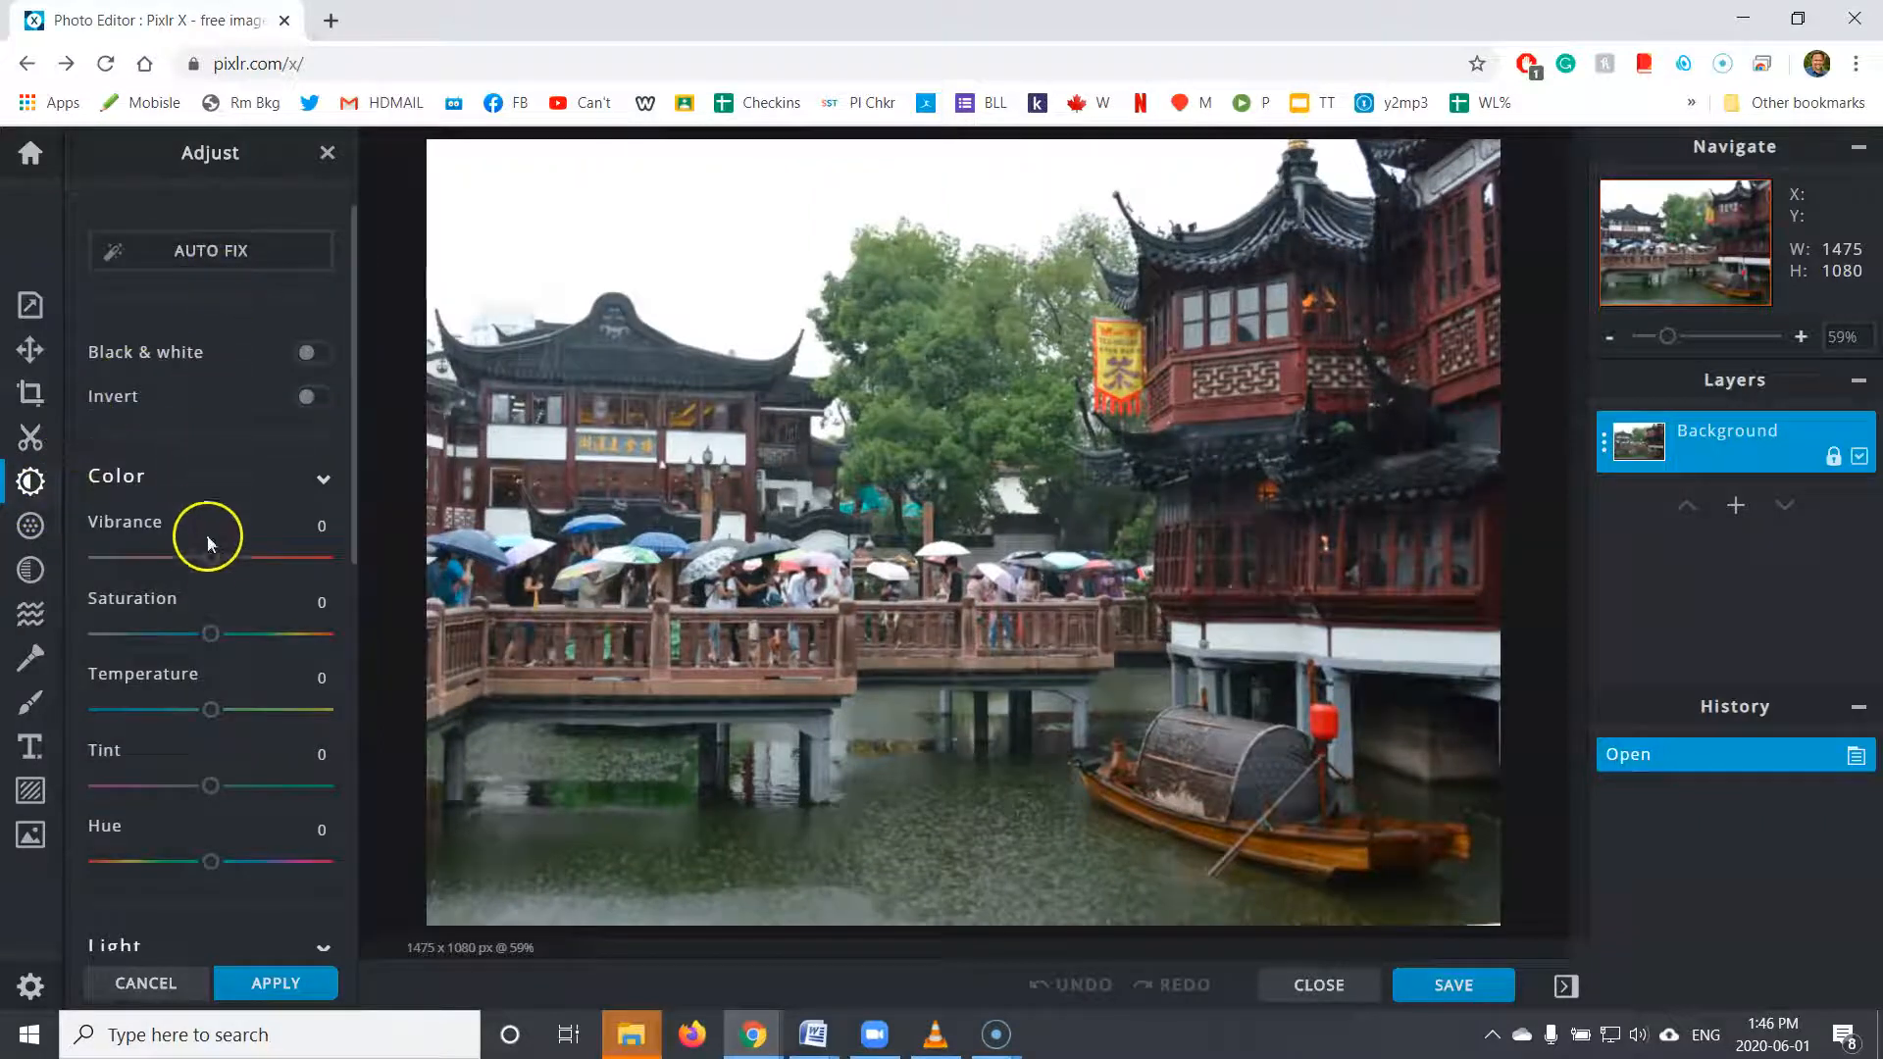
pyautogui.moveTo(252, 560); pyautogui.dragTo(218, 559)
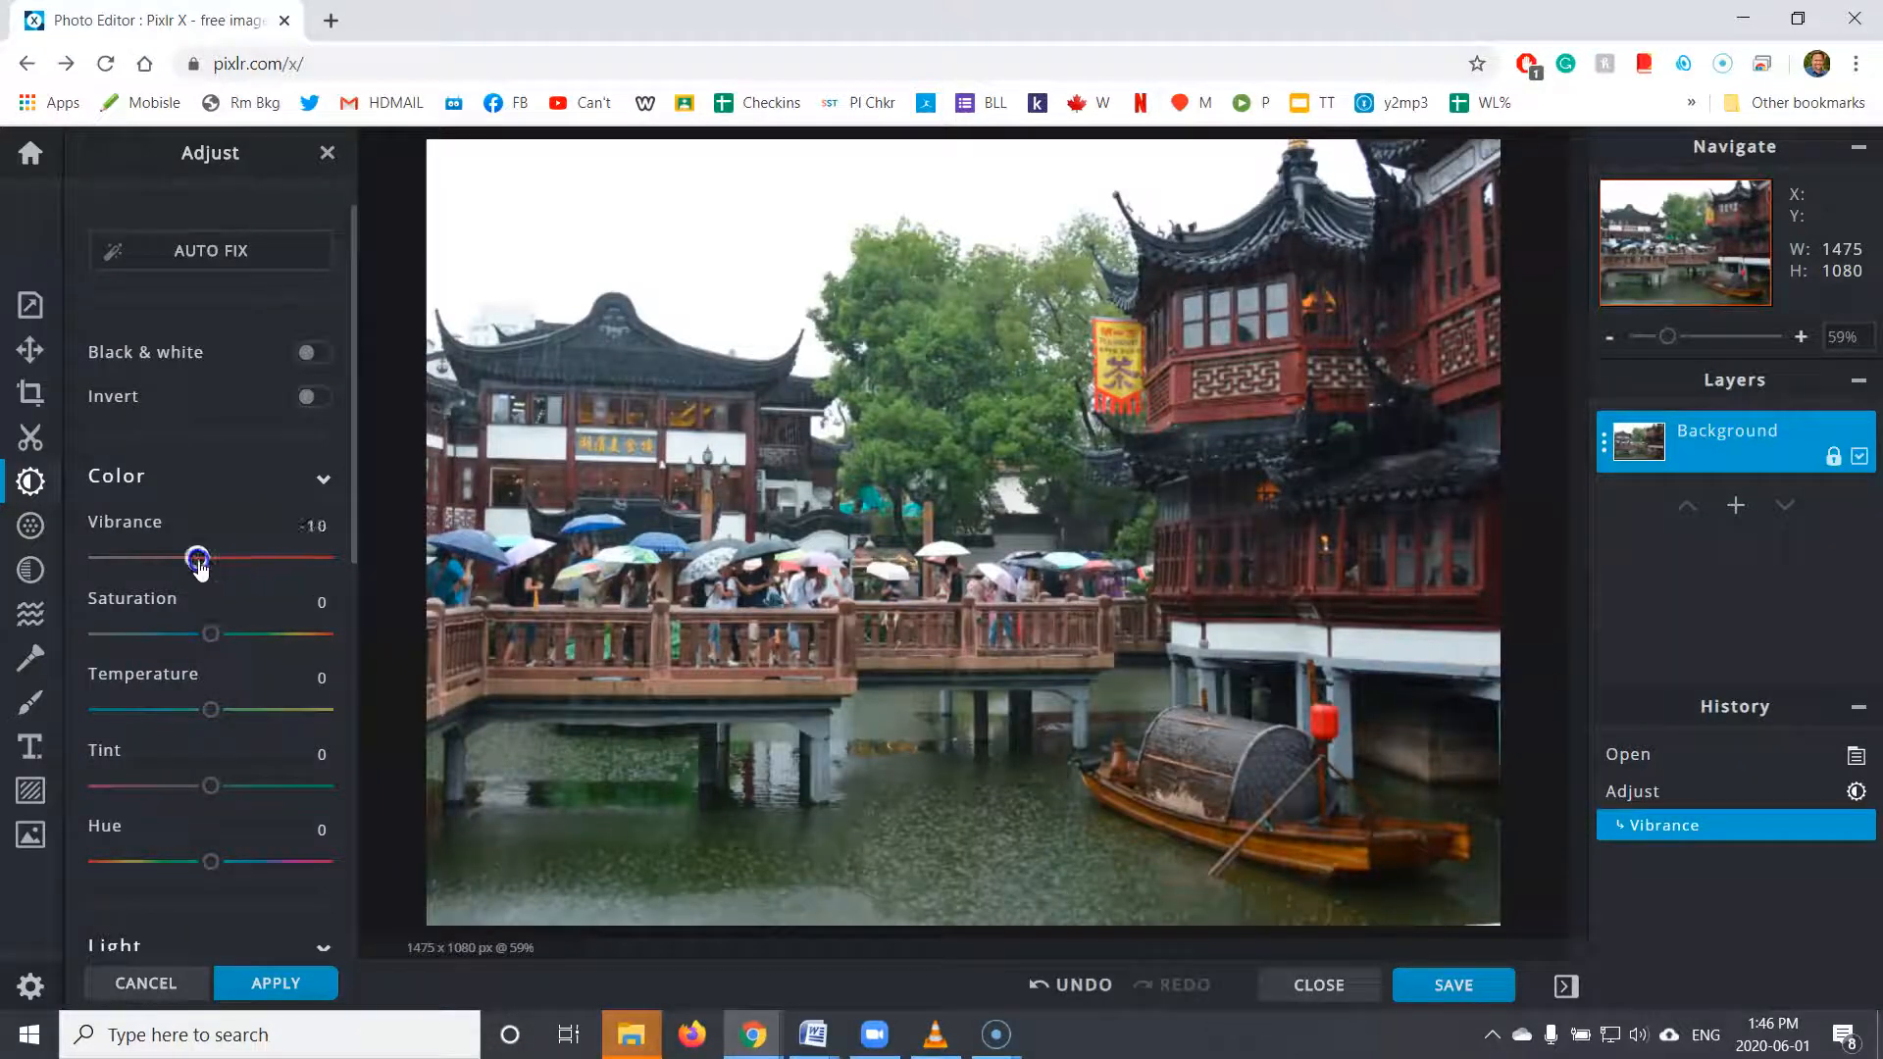
pyautogui.moveTo(210, 565); pyautogui.dragTo(211, 565)
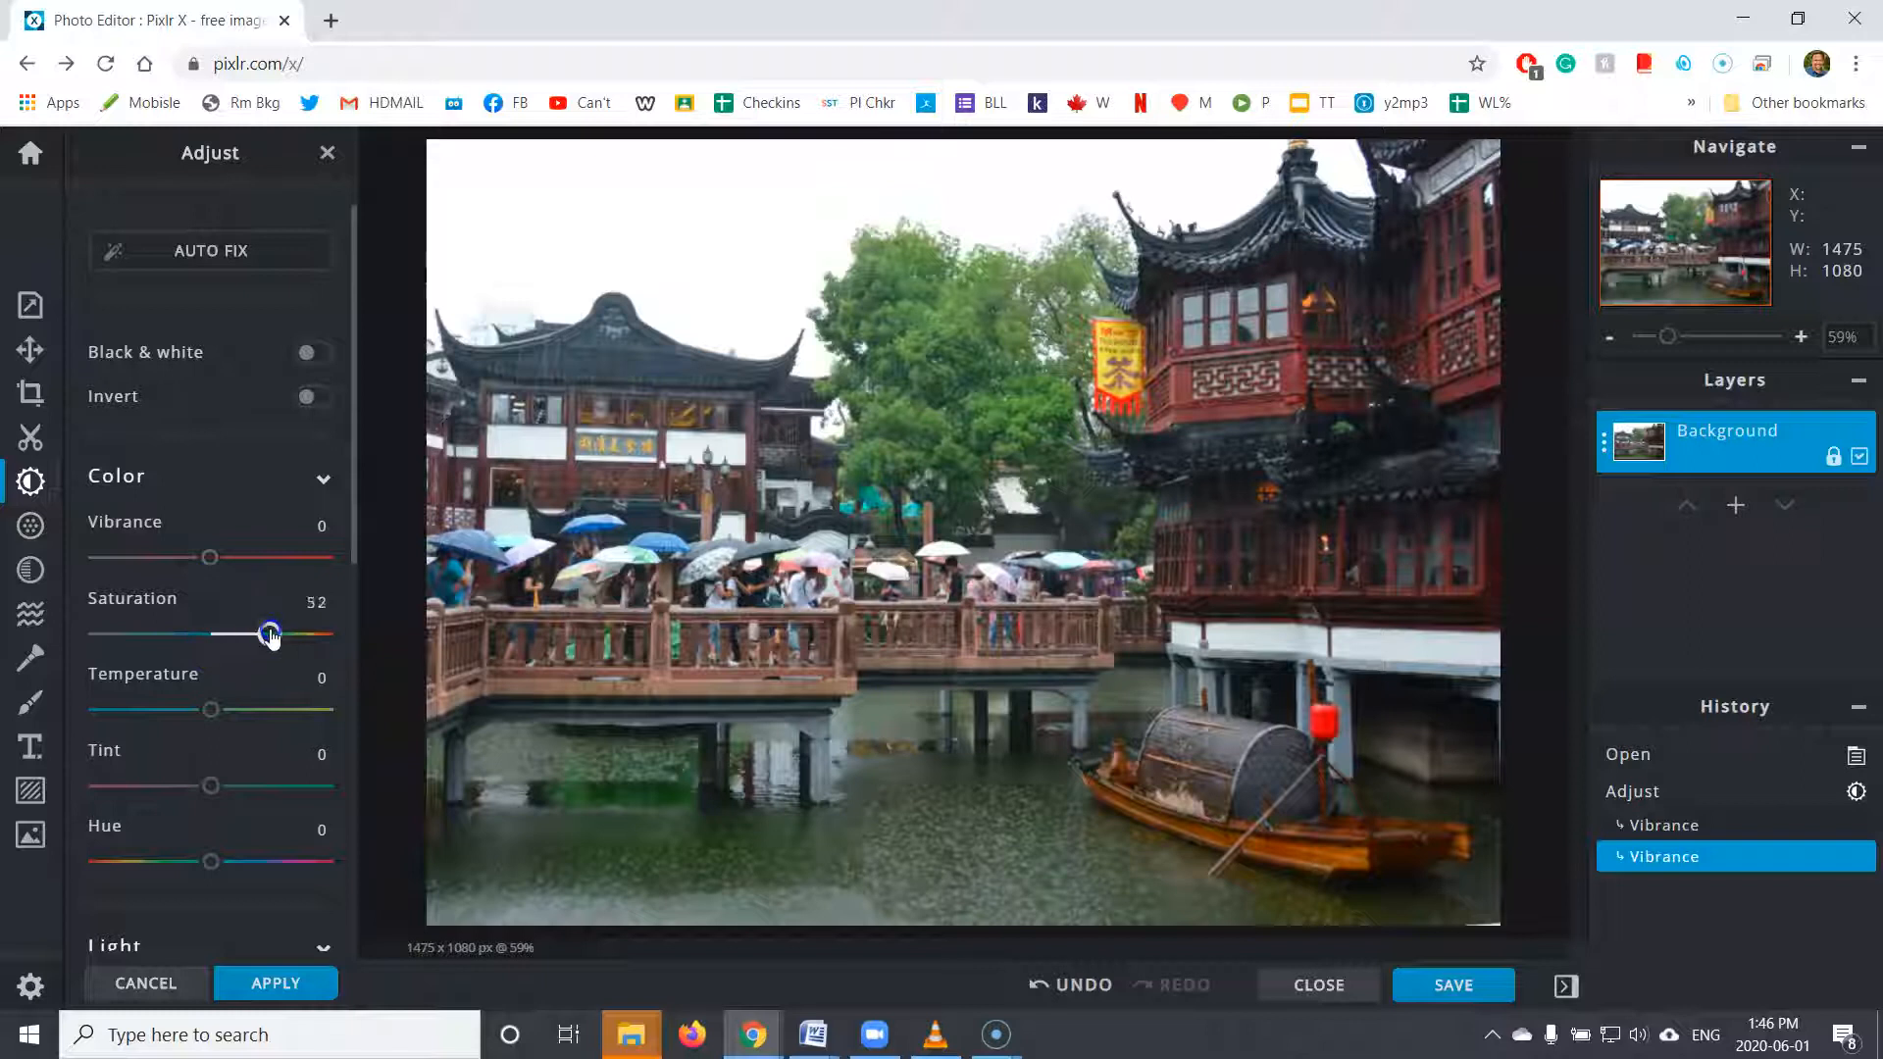
pyautogui.moveTo(282, 638)
pyautogui.mouseDown()
pyautogui.moveTo(193, 639)
pyautogui.moveTo(263, 652)
pyautogui.mouseUp()
# - Lower the photo's color temperature slightly and look through the Light adjustments
pyautogui.moveTo(219, 720); pyautogui.dragTo(240, 721)
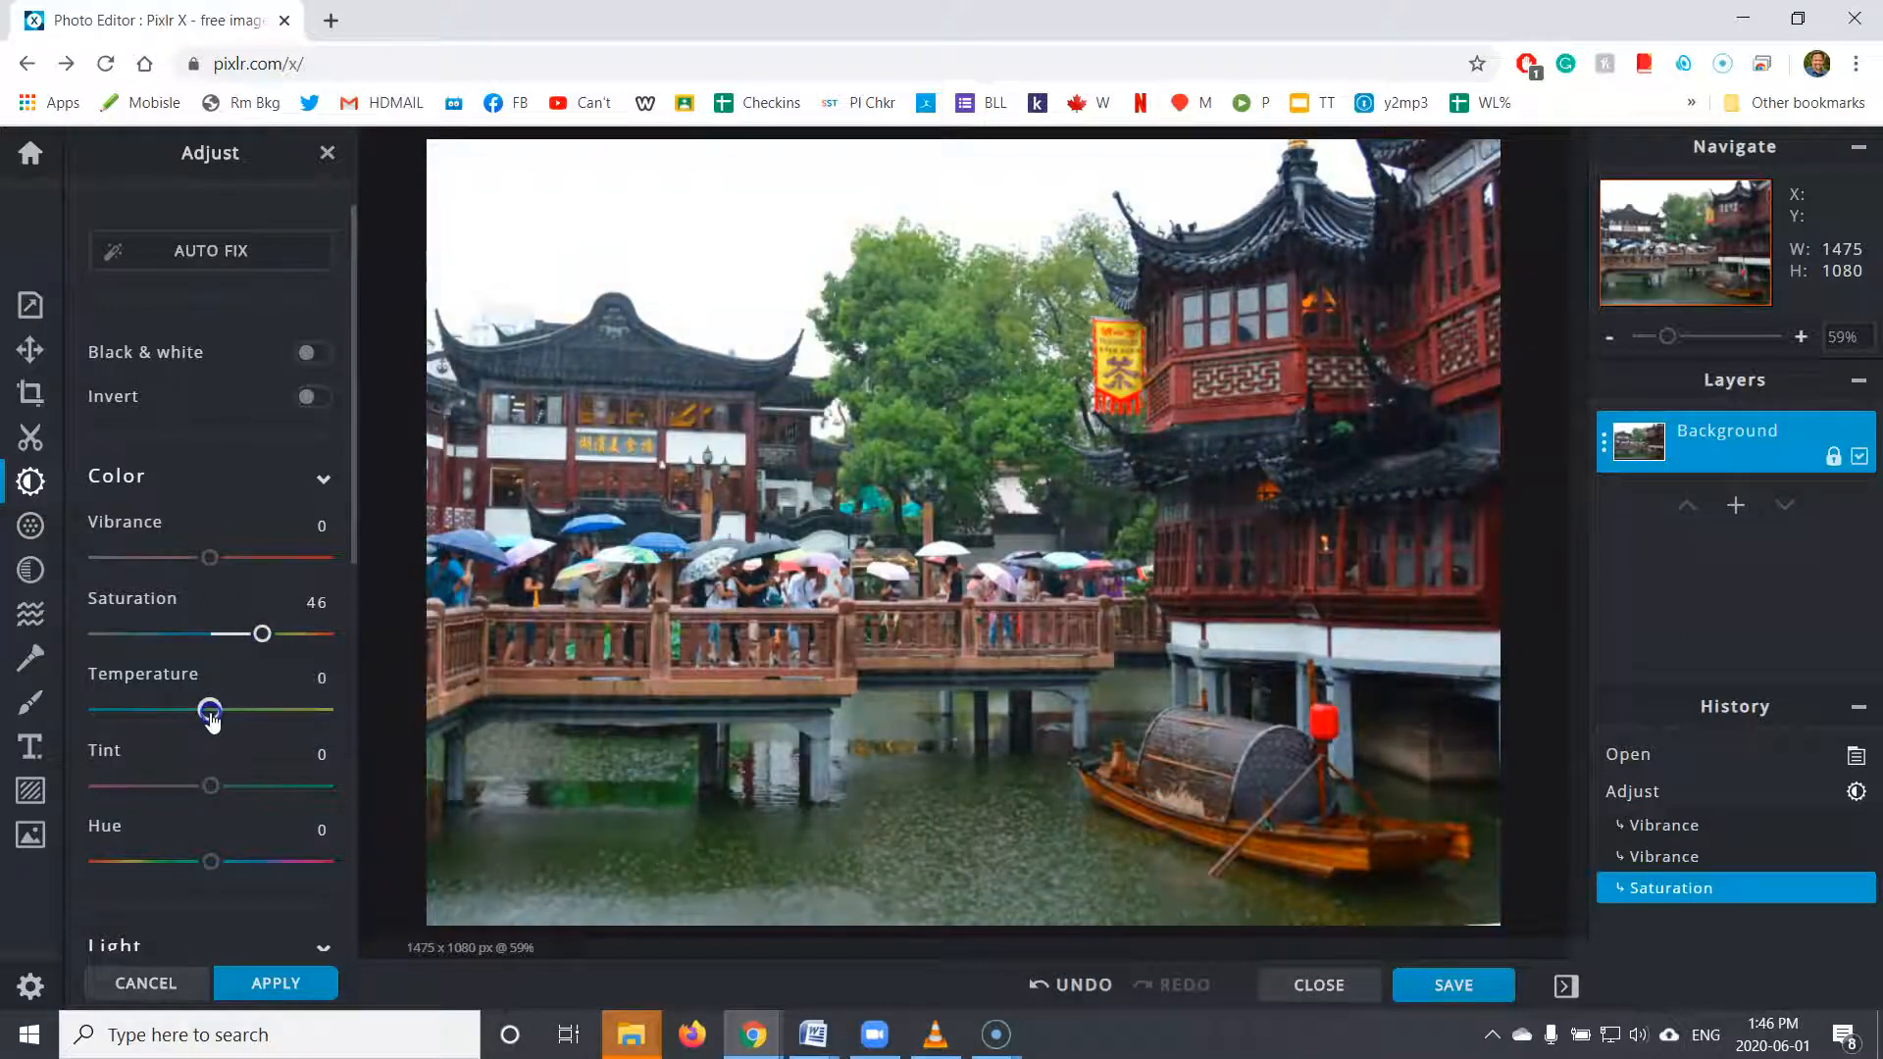
pyautogui.moveTo(211, 719); pyautogui.dragTo(205, 723)
pyautogui.scroll(-5, 208, 781)
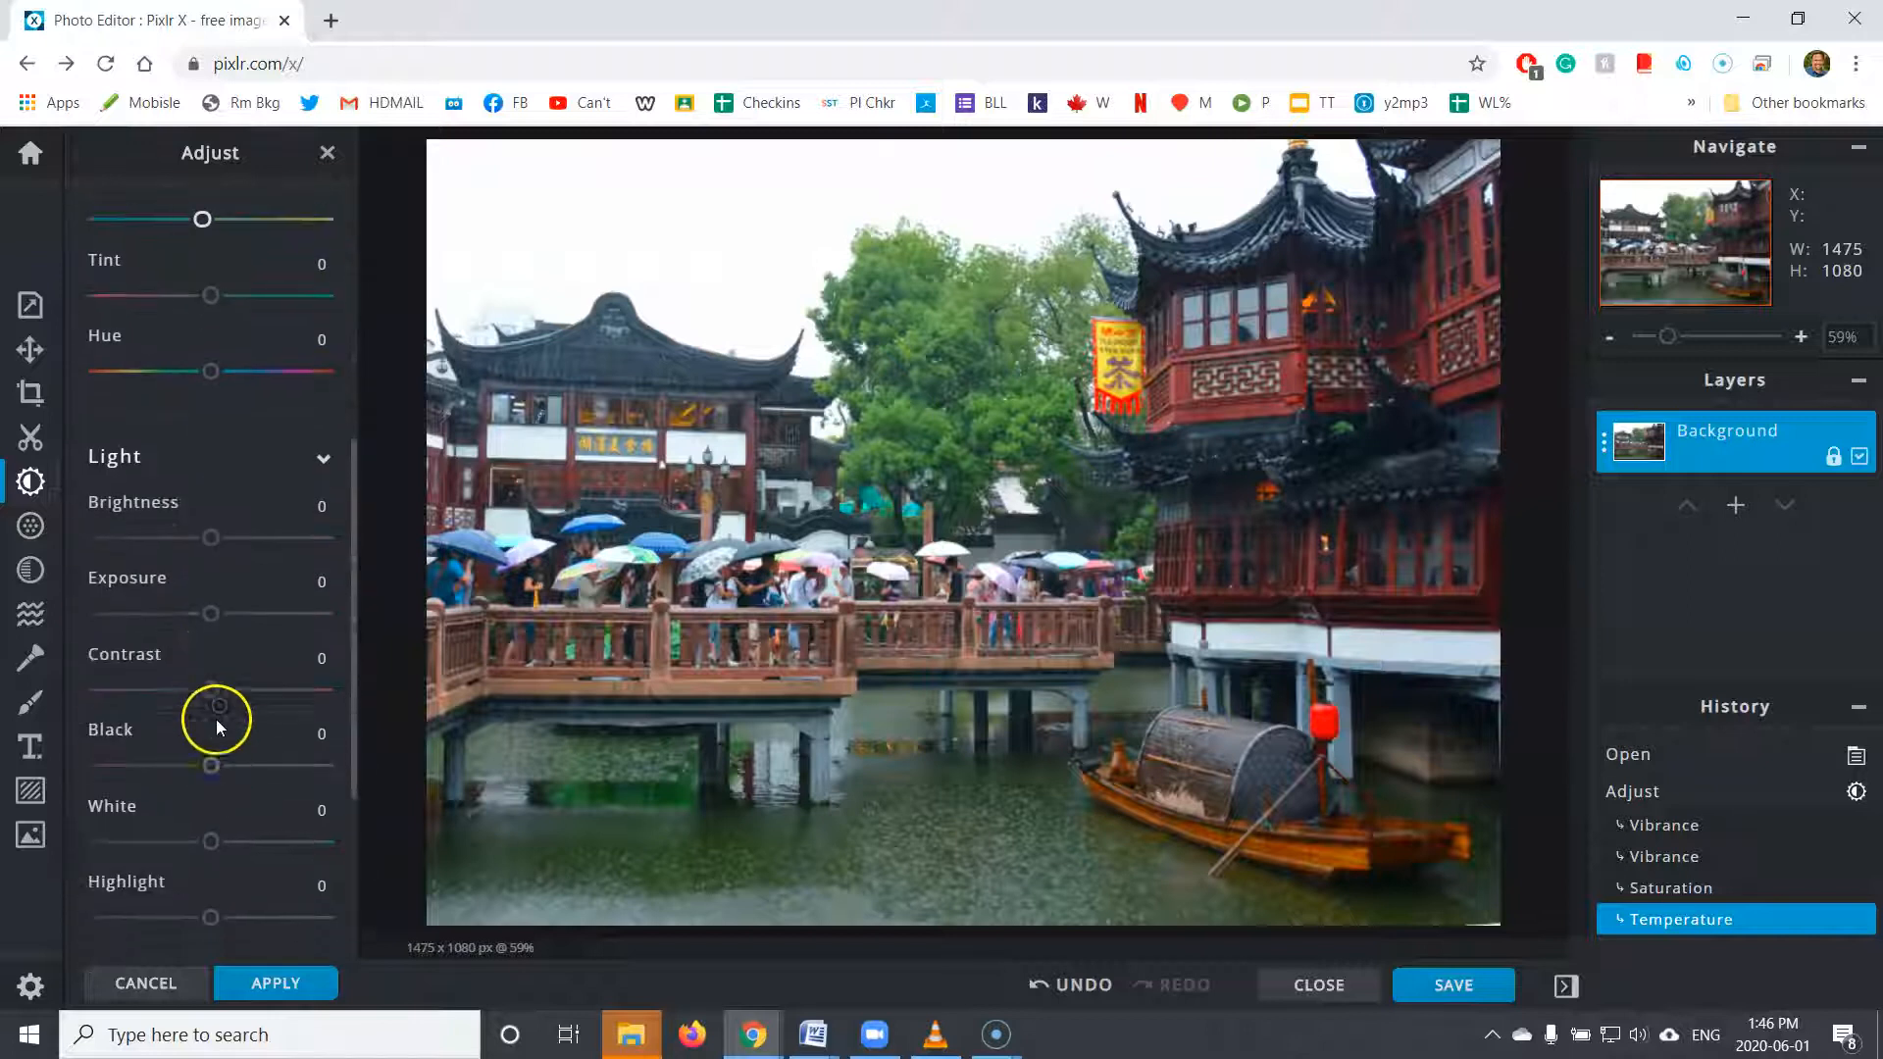
pyautogui.scroll(-1, 233, 478)
pyautogui.scroll(-2, 234, 482)
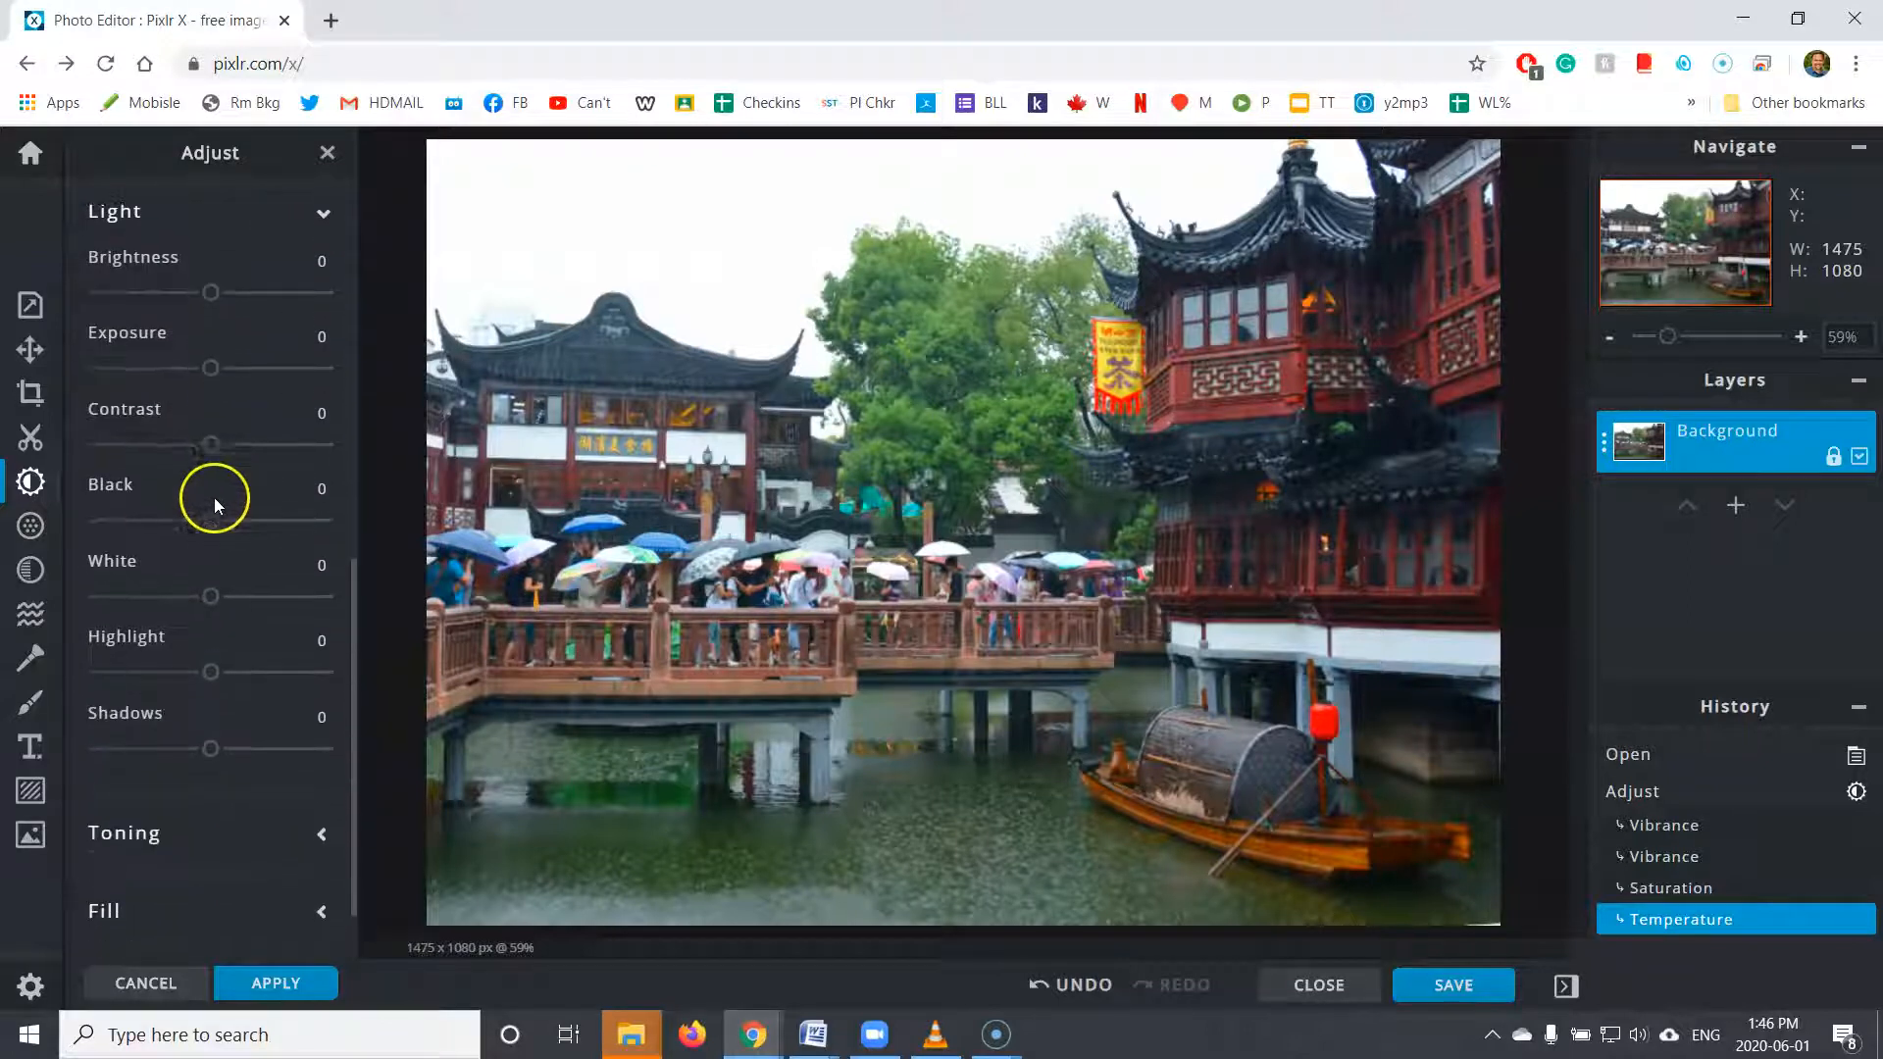
# - Sharpen the photo with the Sharpen detail filter and look through the Scene filters
pyautogui.click(29, 527)
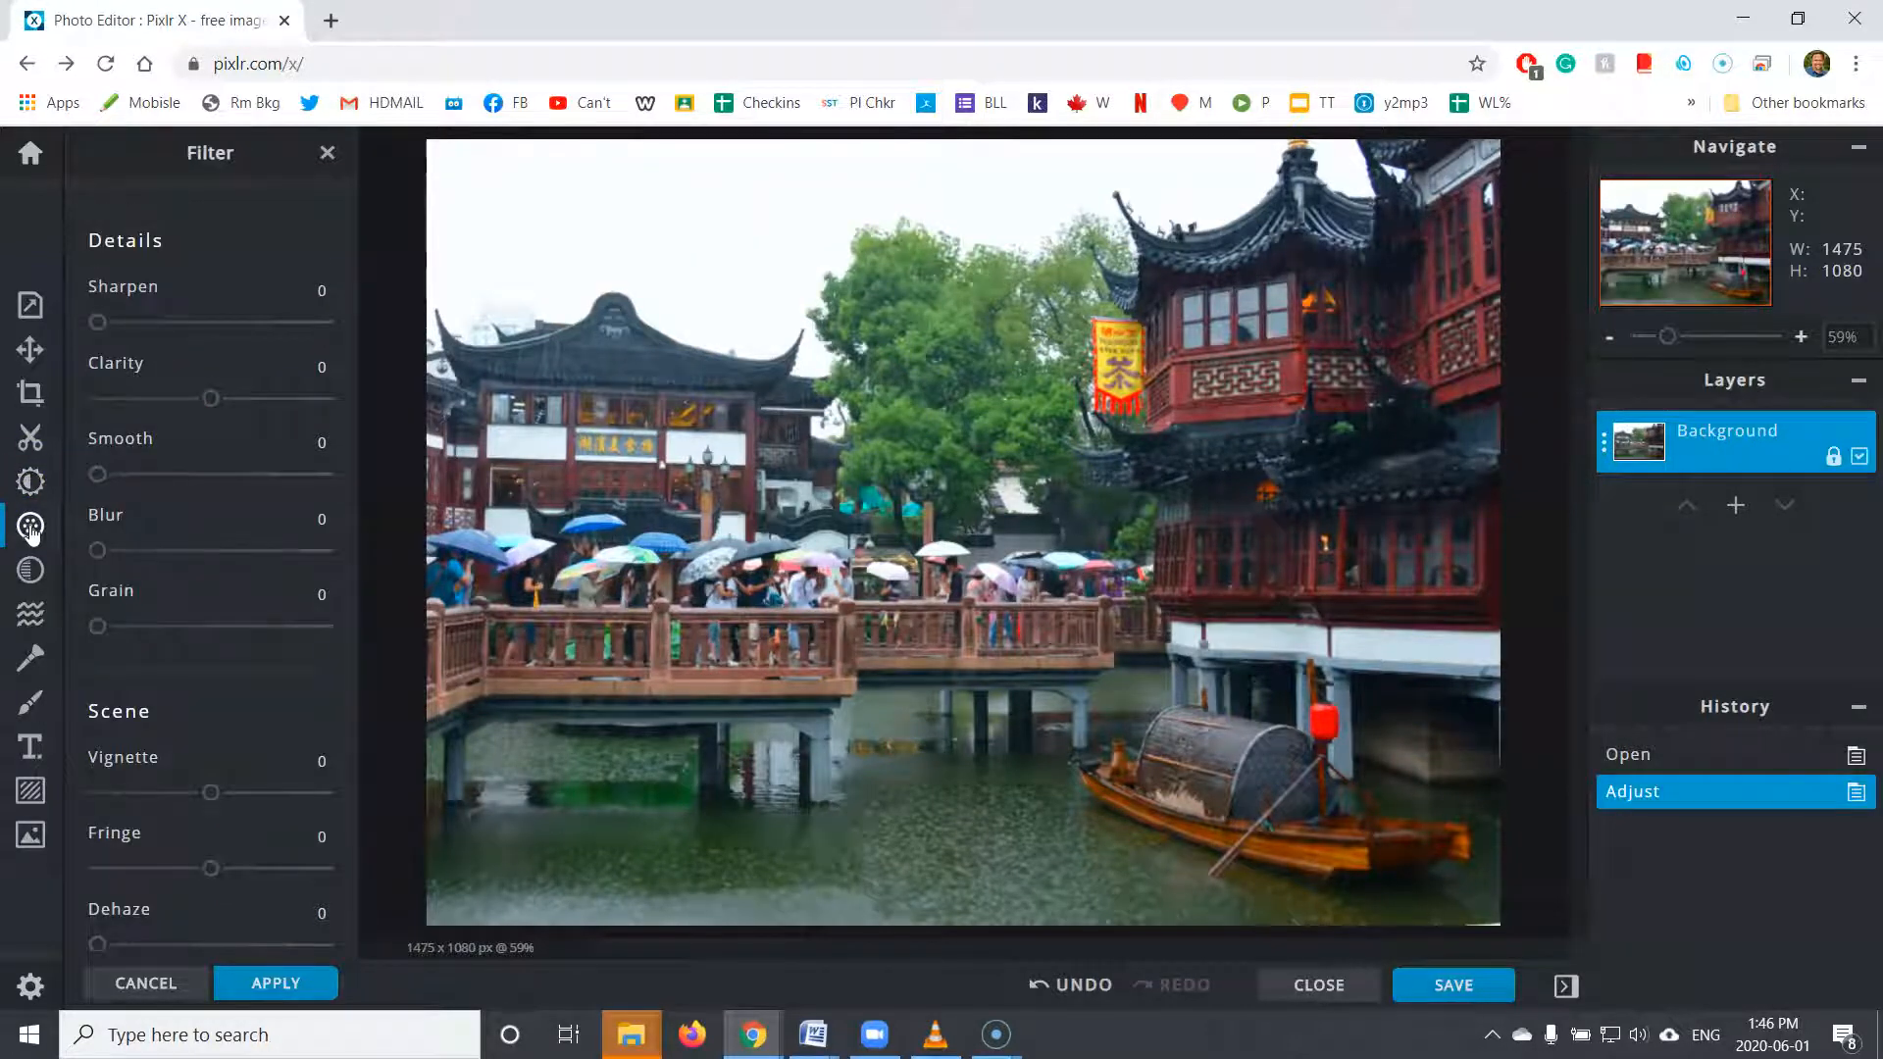
pyautogui.click(30, 530)
pyautogui.click(30, 530)
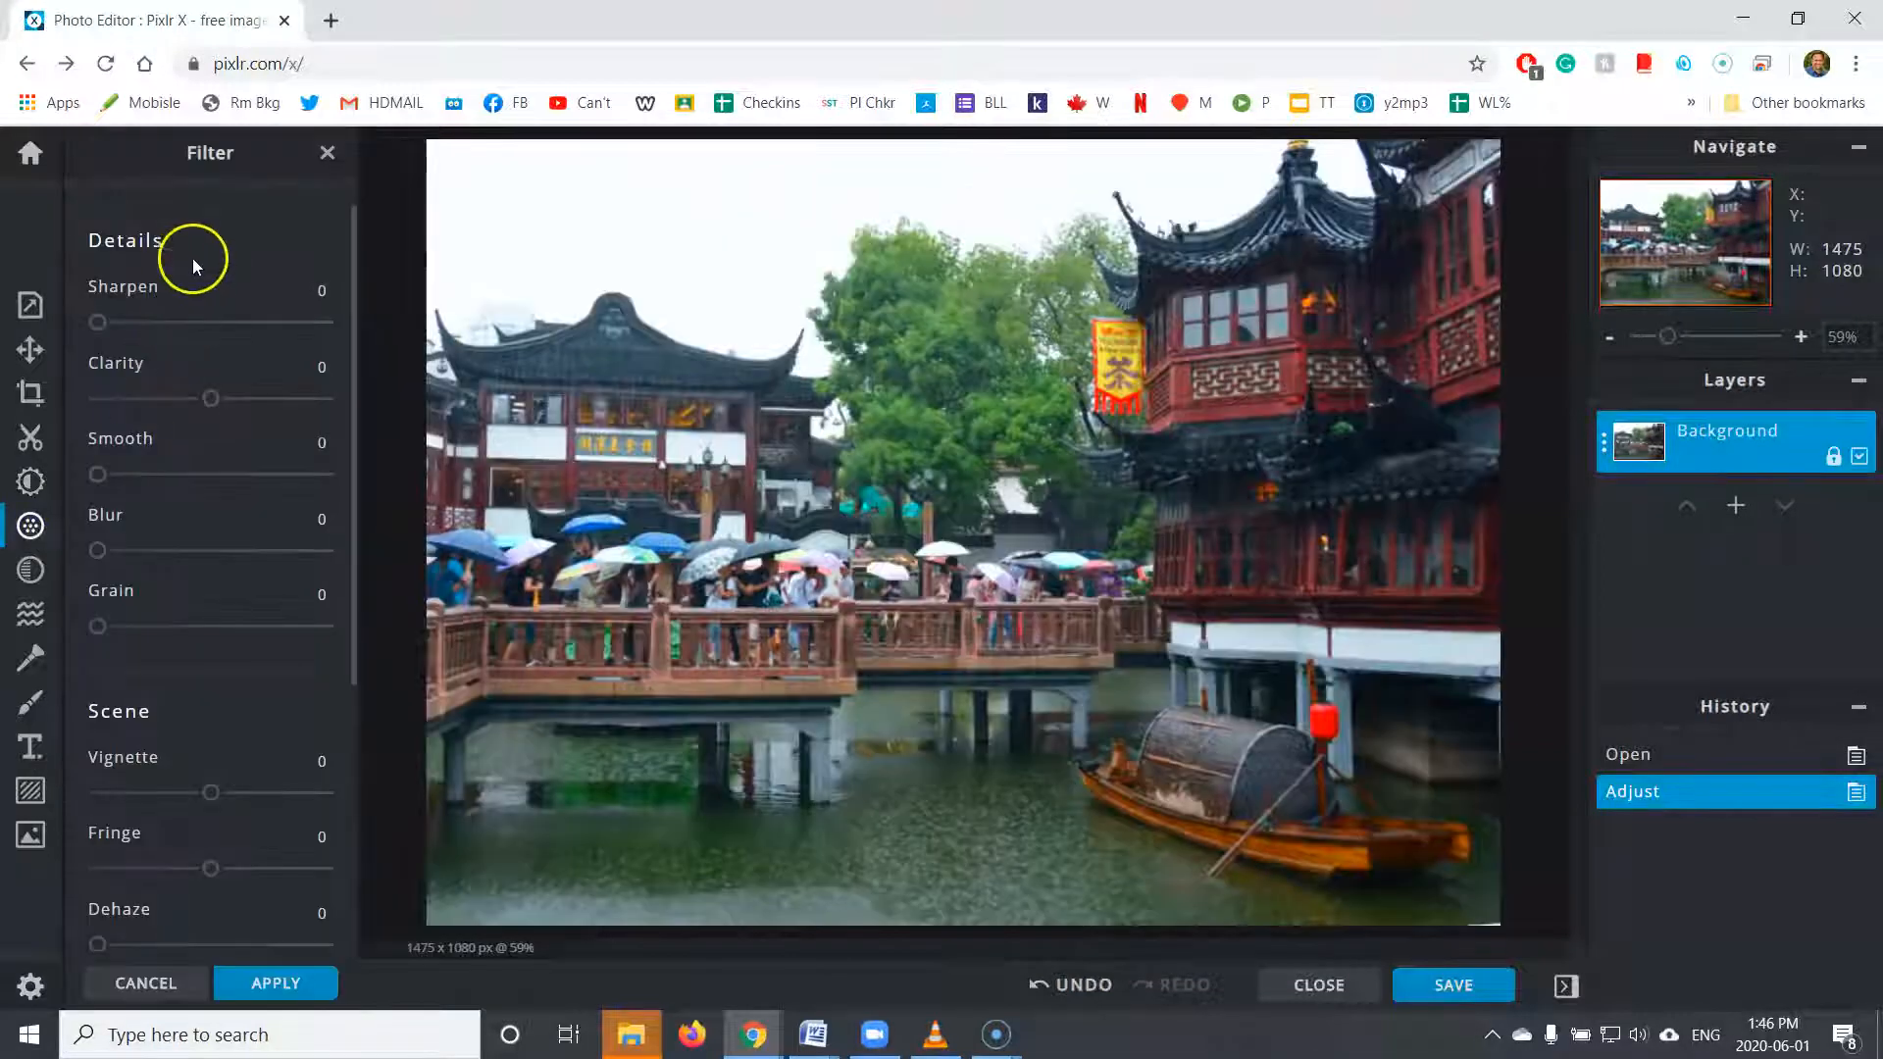
pyautogui.moveTo(97, 323); pyautogui.dragTo(152, 323)
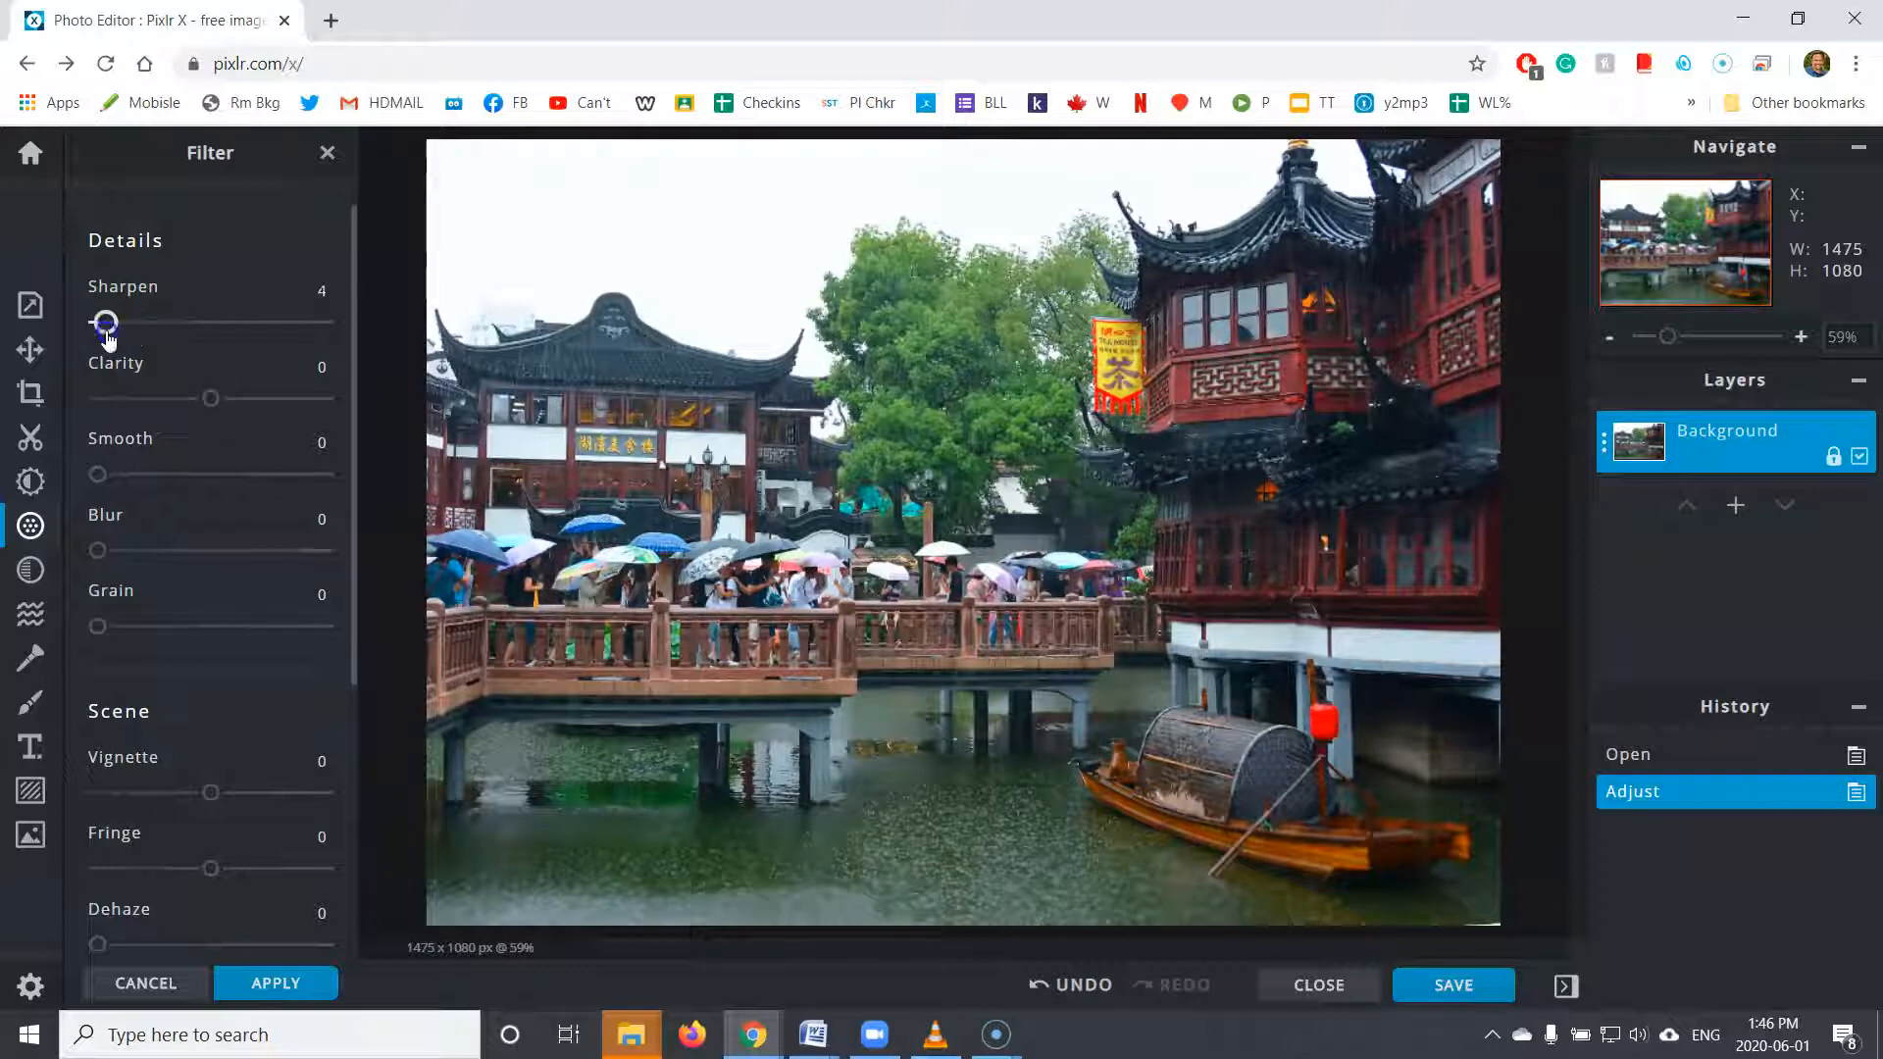
pyautogui.scroll(-5, 186, 487)
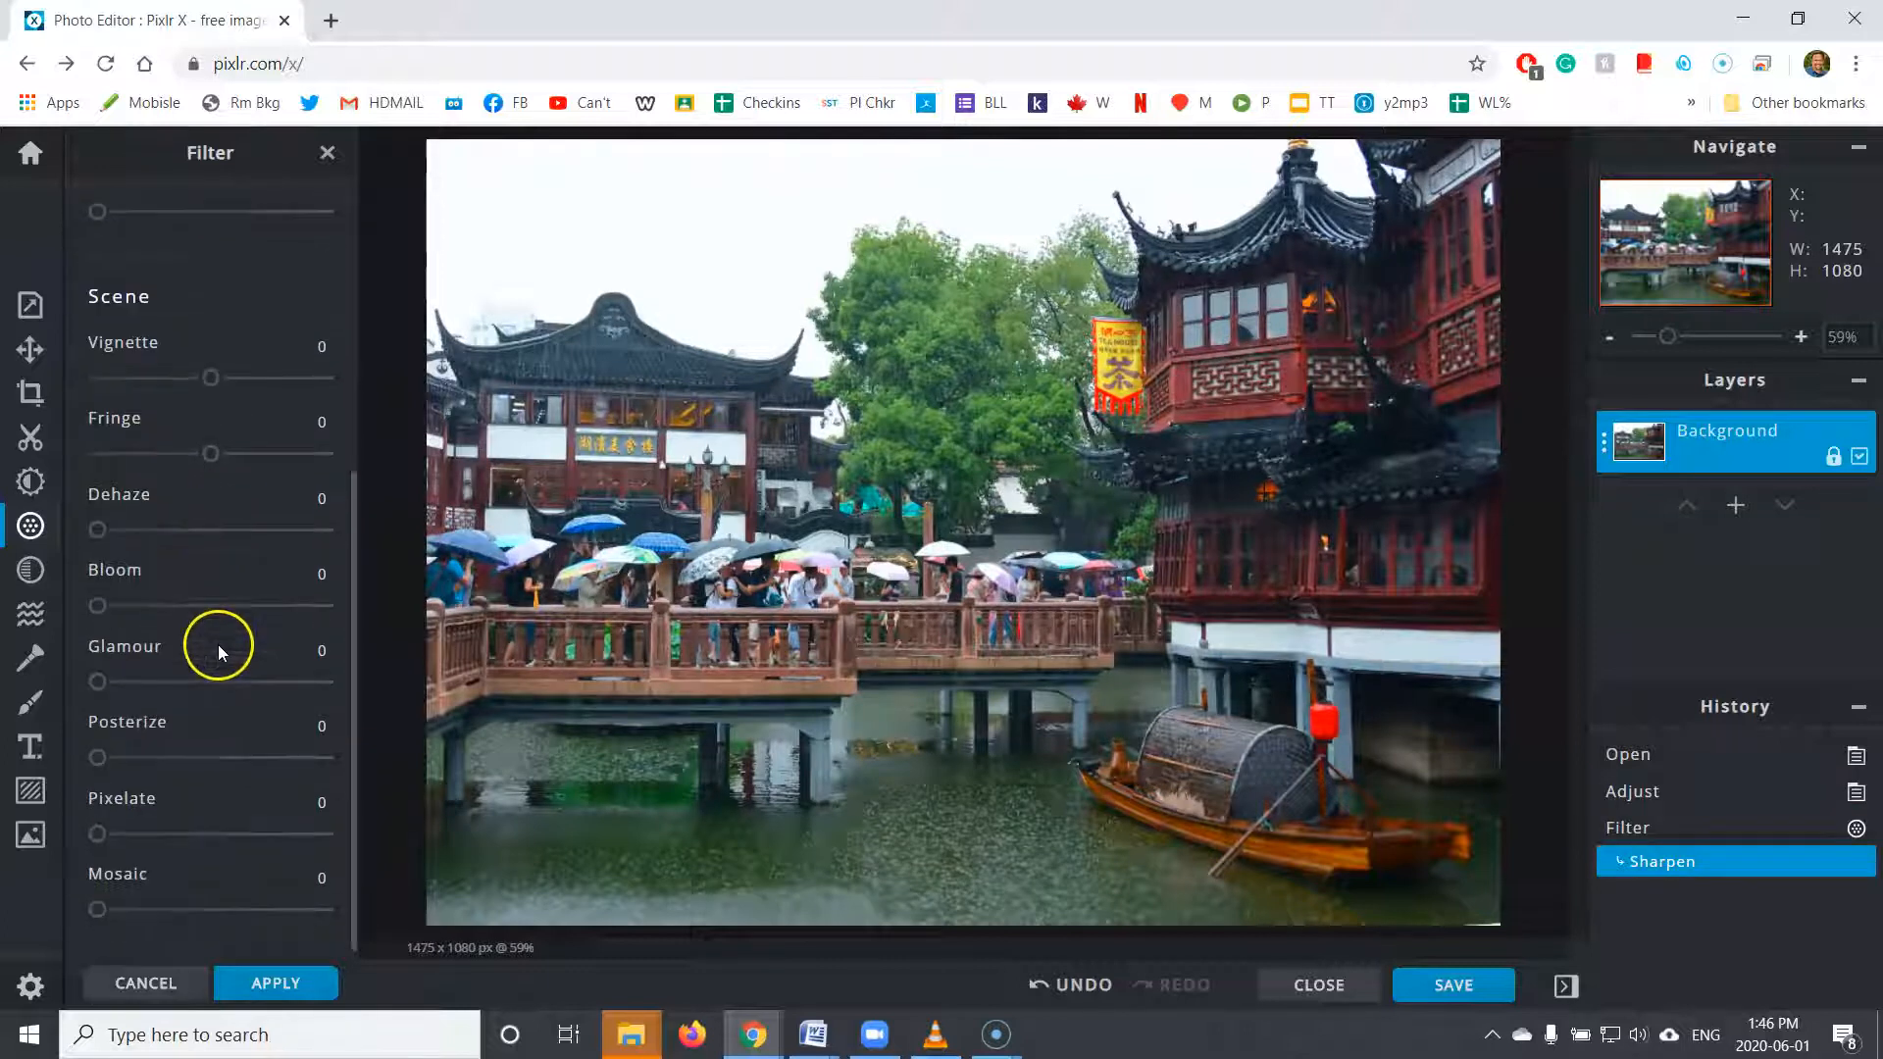
# - Open the Friends effect collection and try the Aladin, Alex and Amber effects on the photo
pyautogui.click(30, 570)
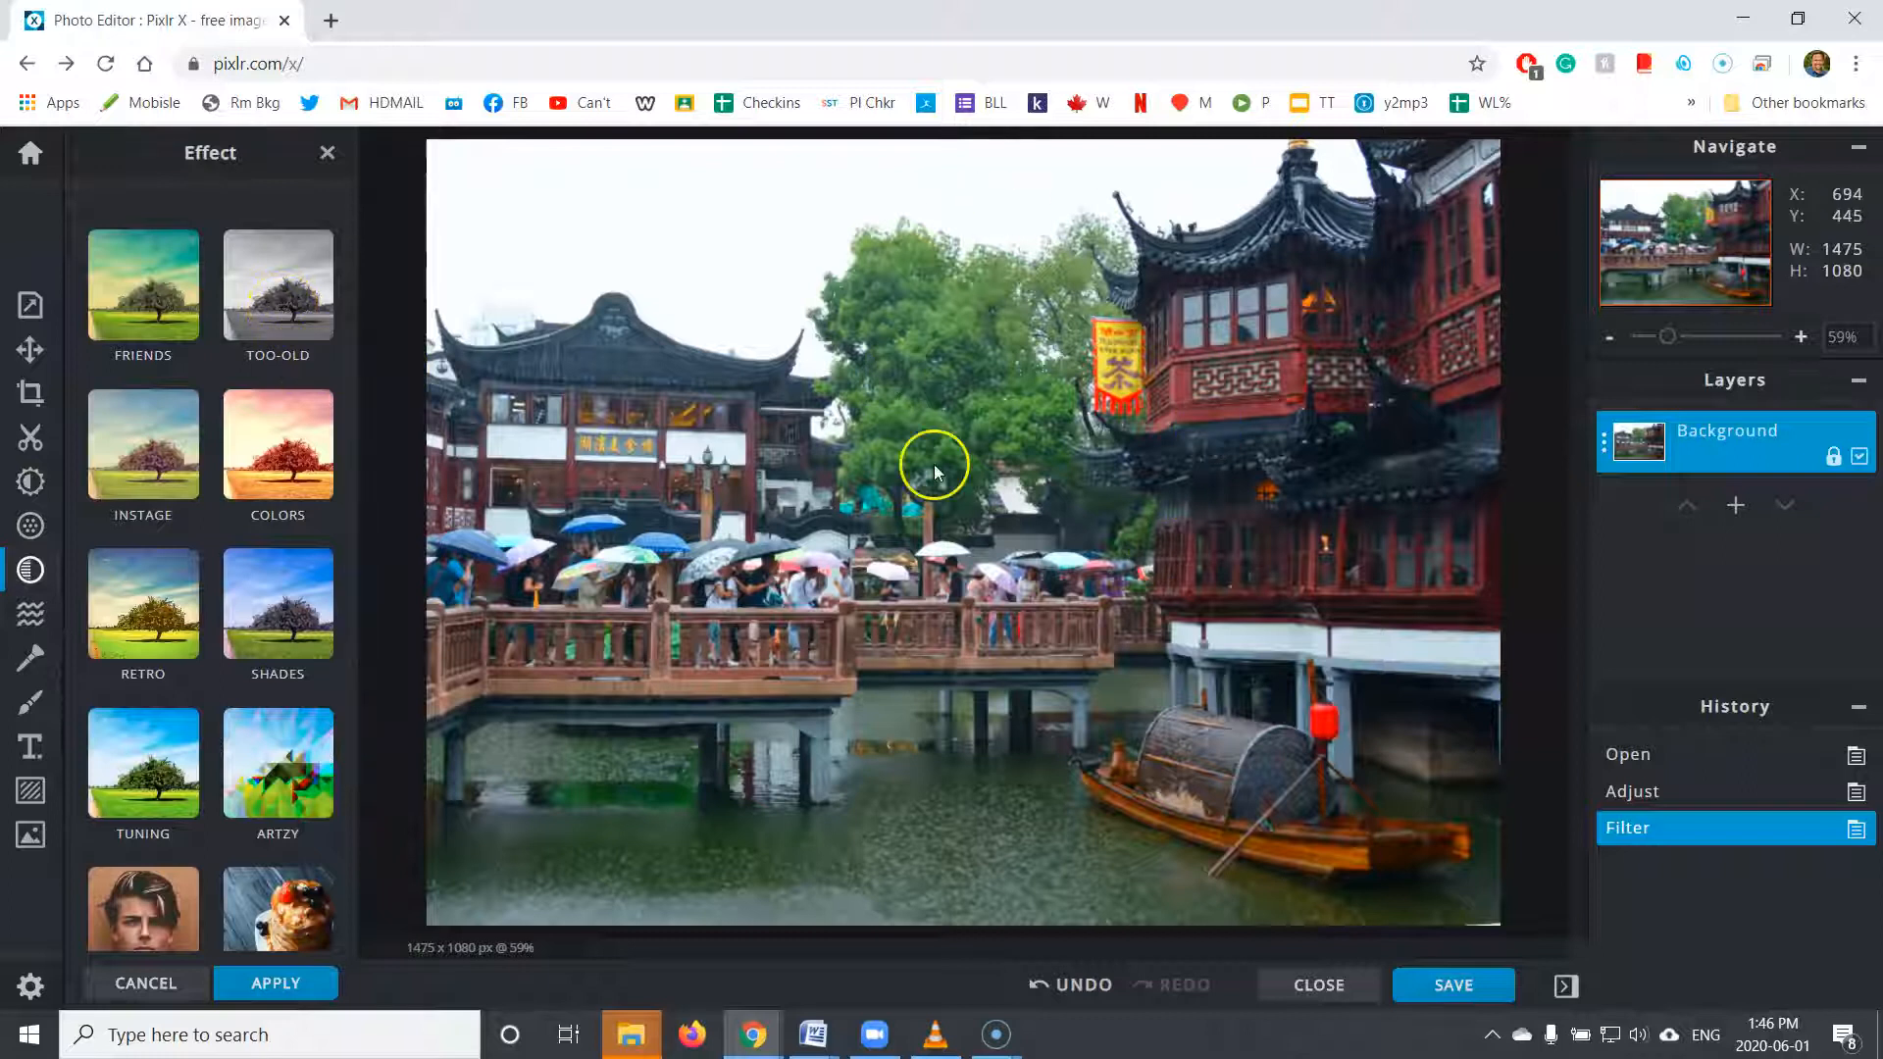
pyautogui.click(142, 309)
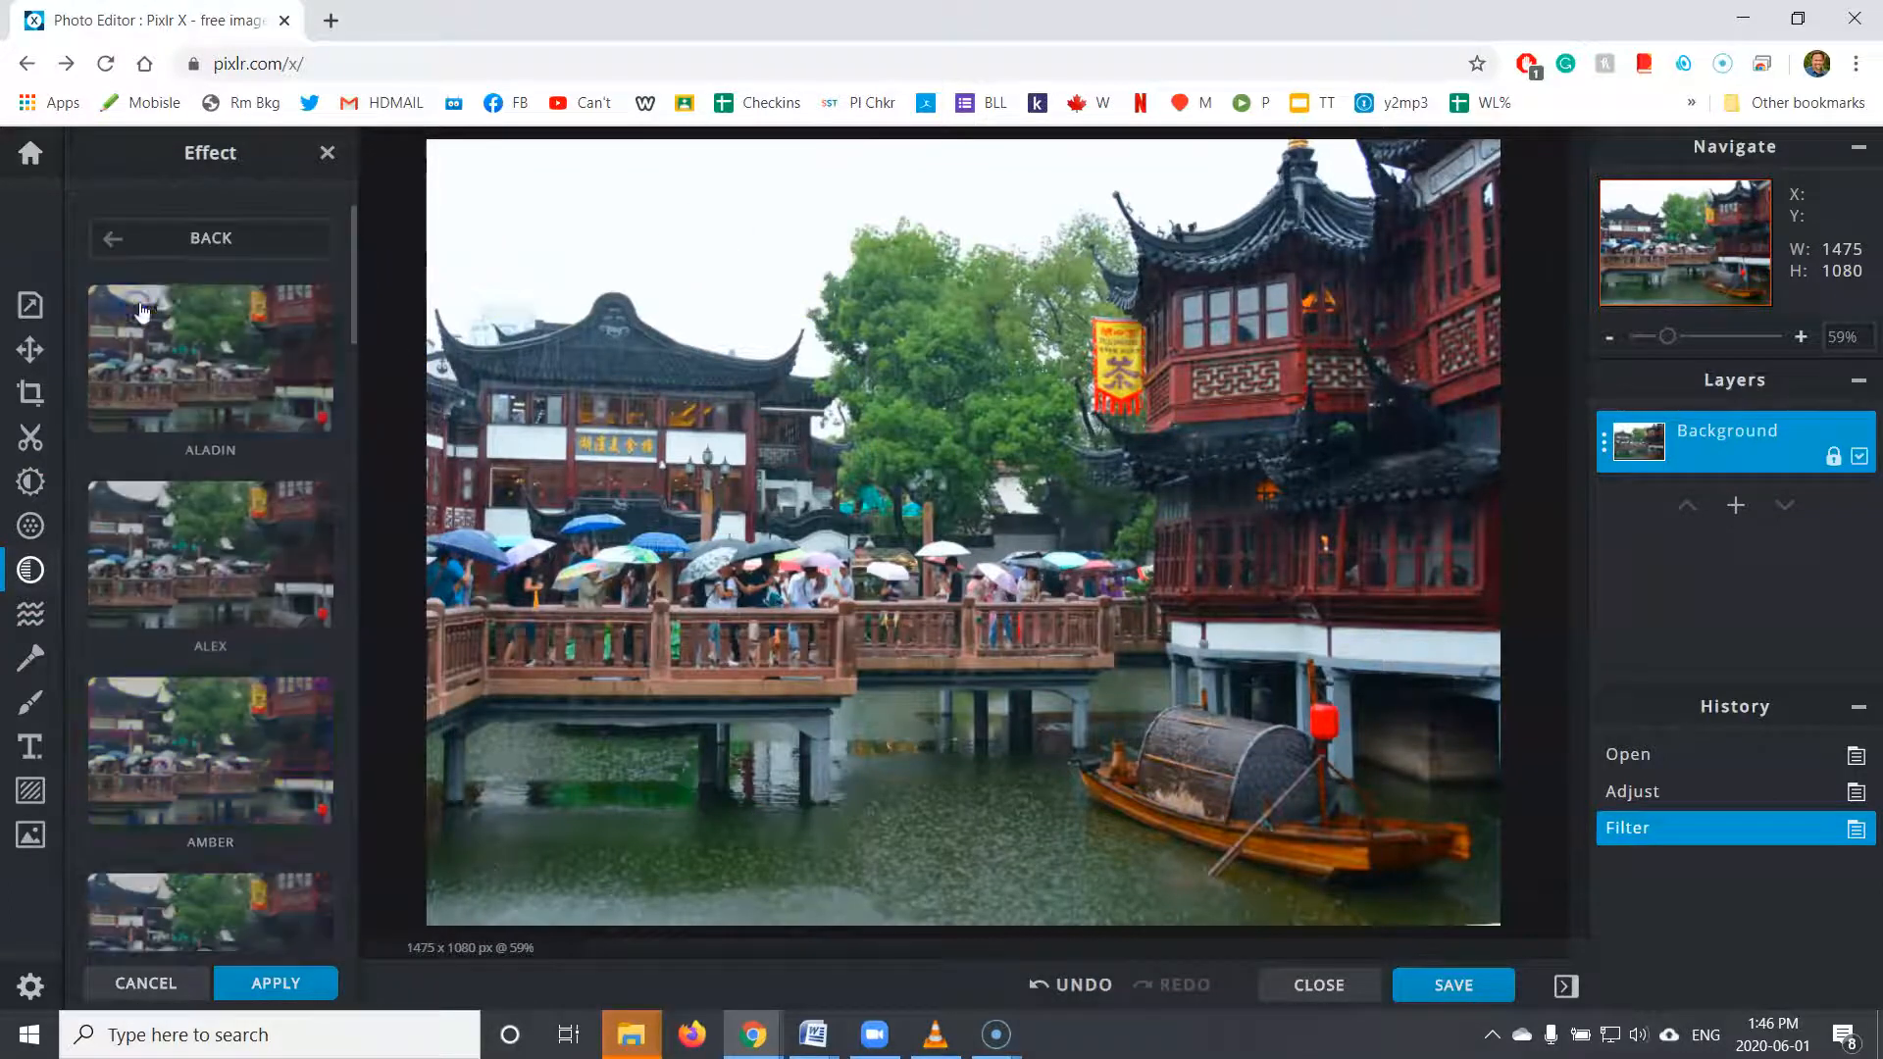
pyautogui.click(197, 353)
pyautogui.click(286, 610)
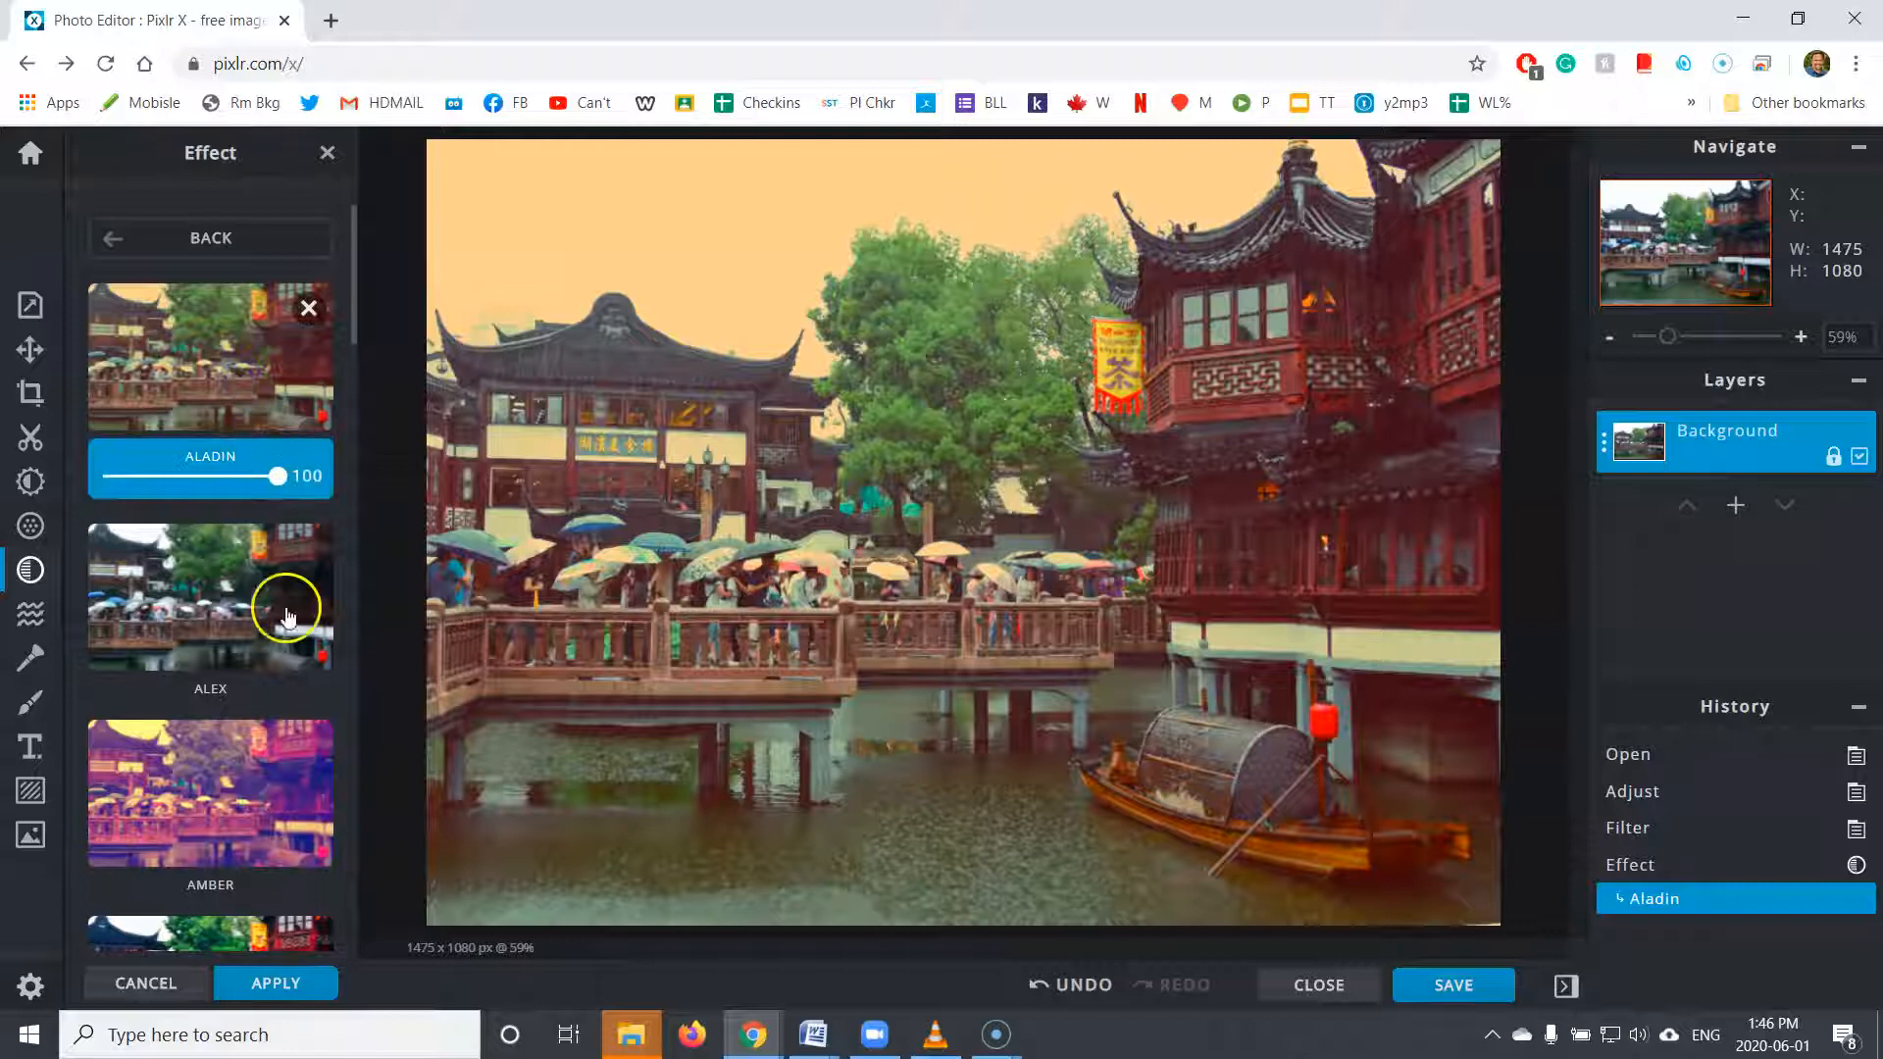
pyautogui.click(288, 774)
pyautogui.scroll(-3, 285, 785)
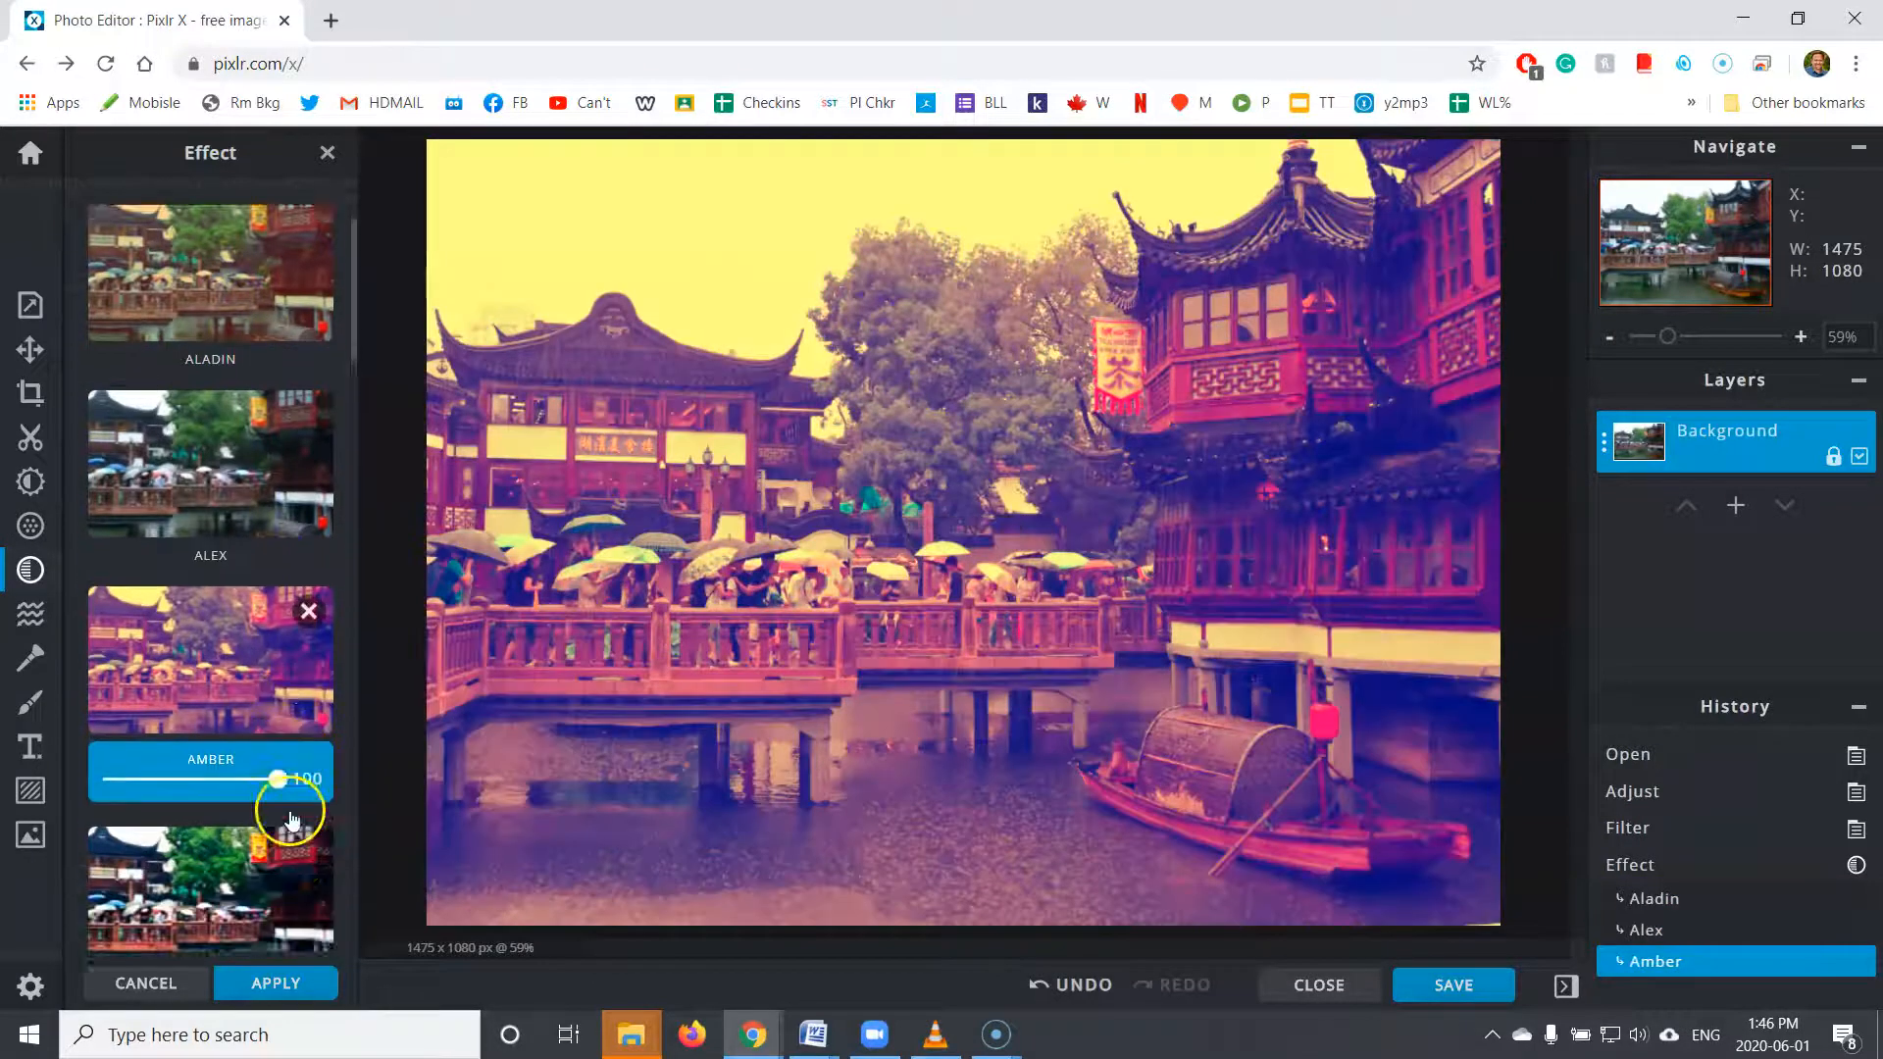
# - Try the Anne effect at a strongly reduced amount, followed by the Ivan and Jean effects
pyautogui.click(261, 628)
pyautogui.moveTo(277, 694); pyautogui.dragTo(139, 698)
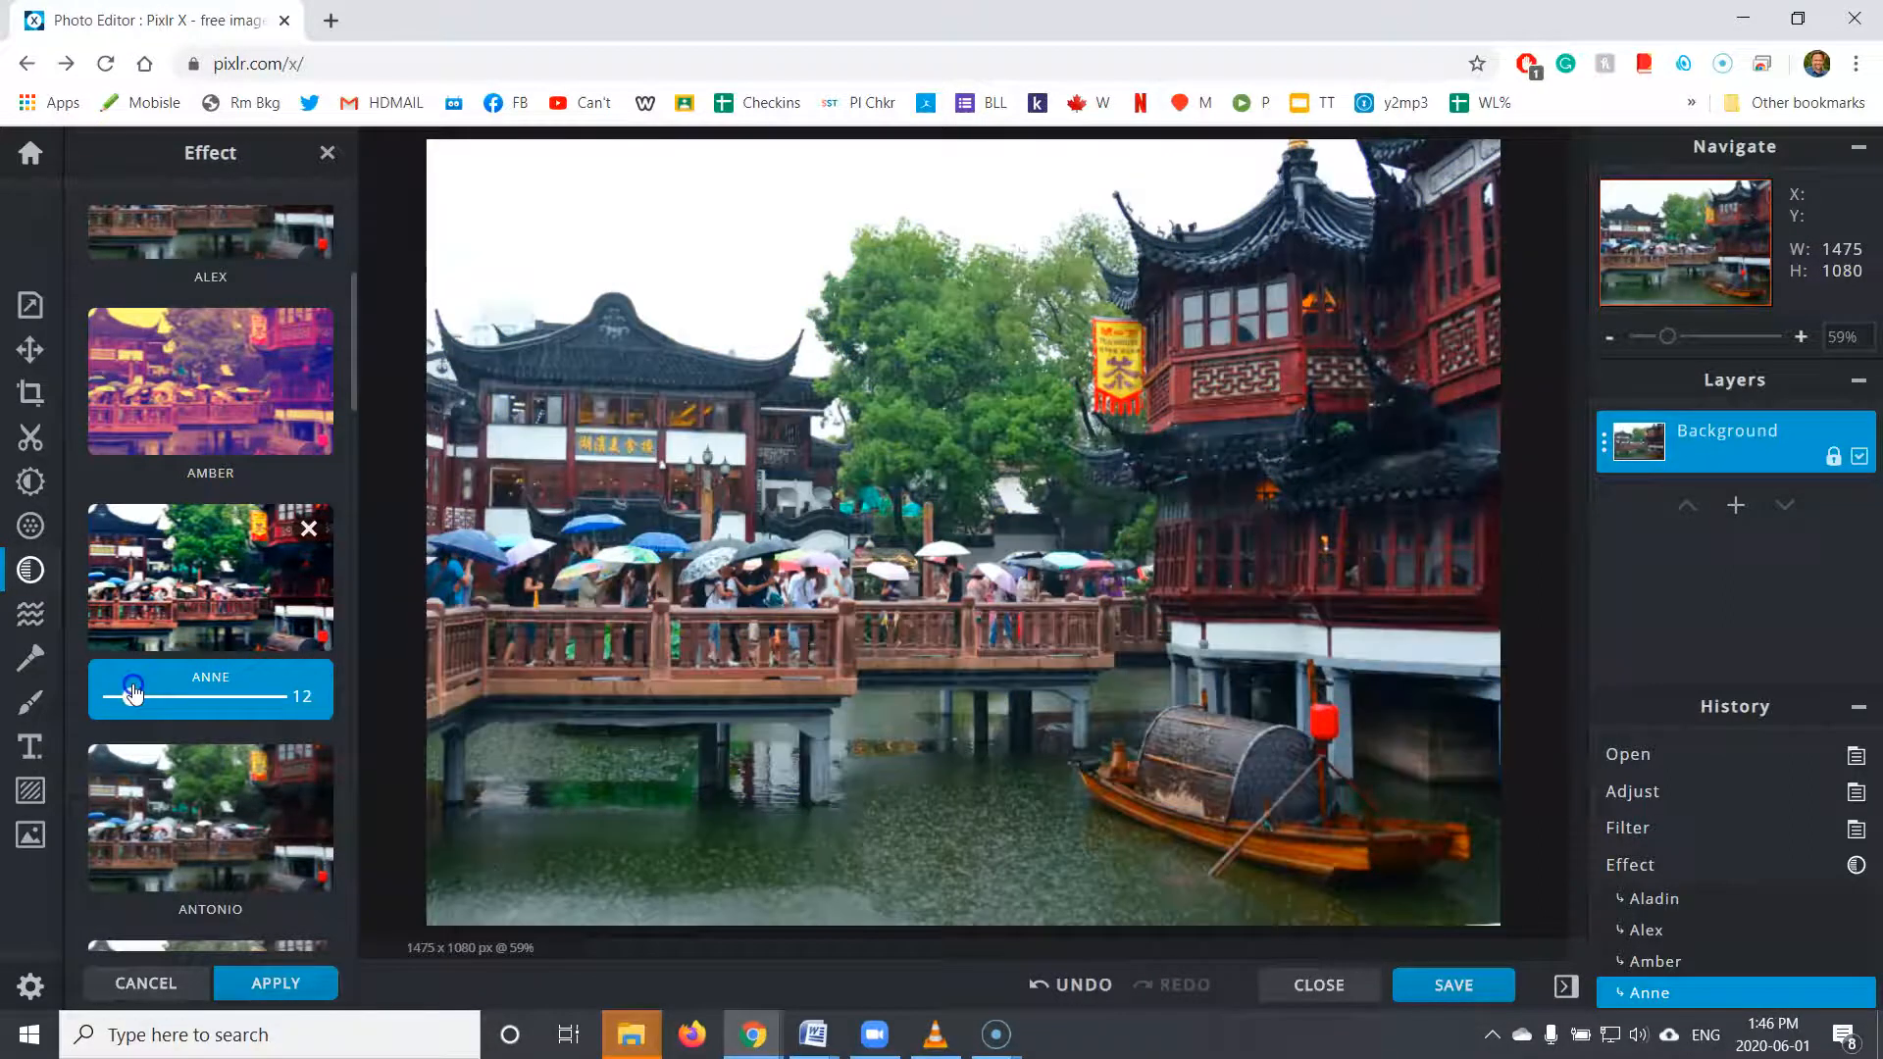
pyautogui.scroll(-10, 187, 800)
pyautogui.click(189, 797)
pyautogui.click(227, 859)
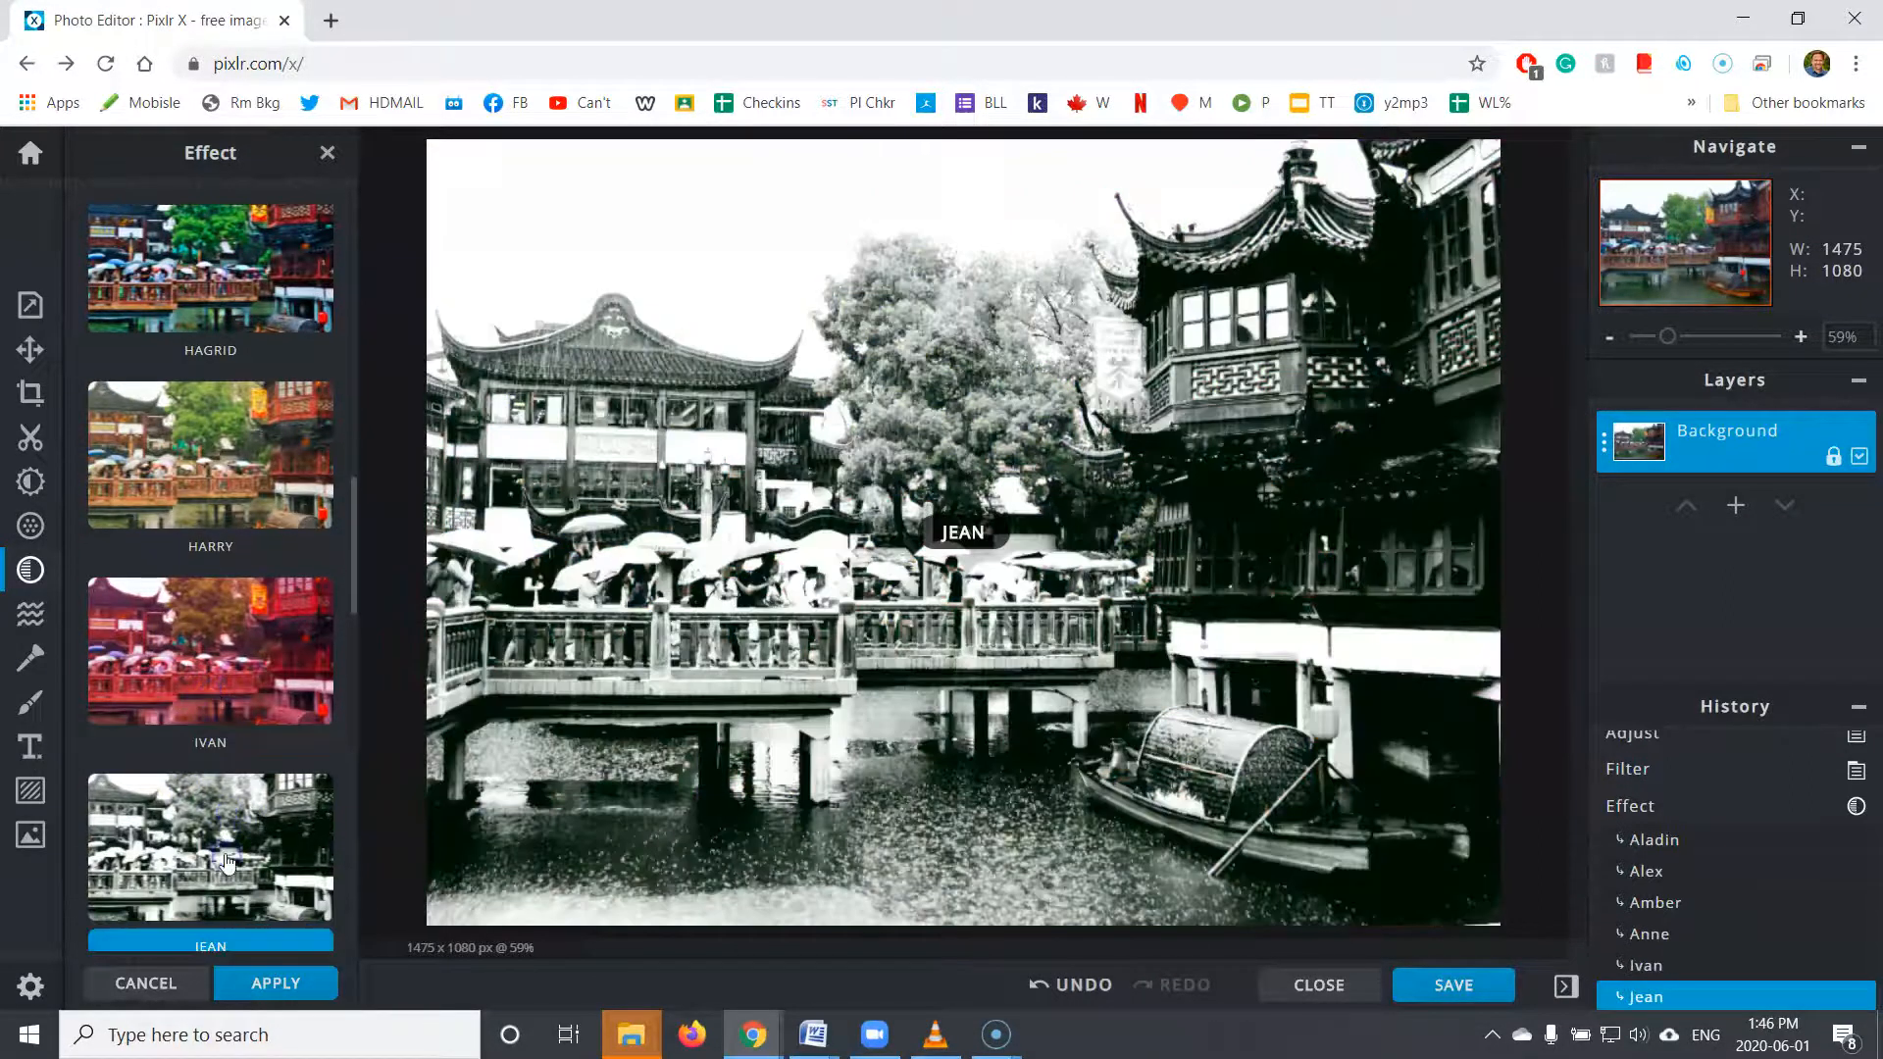
# - Give the photo the Josh effect from the Friends collection at a strength of 60
pyautogui.scroll(-2, 226, 860)
pyautogui.click(261, 643)
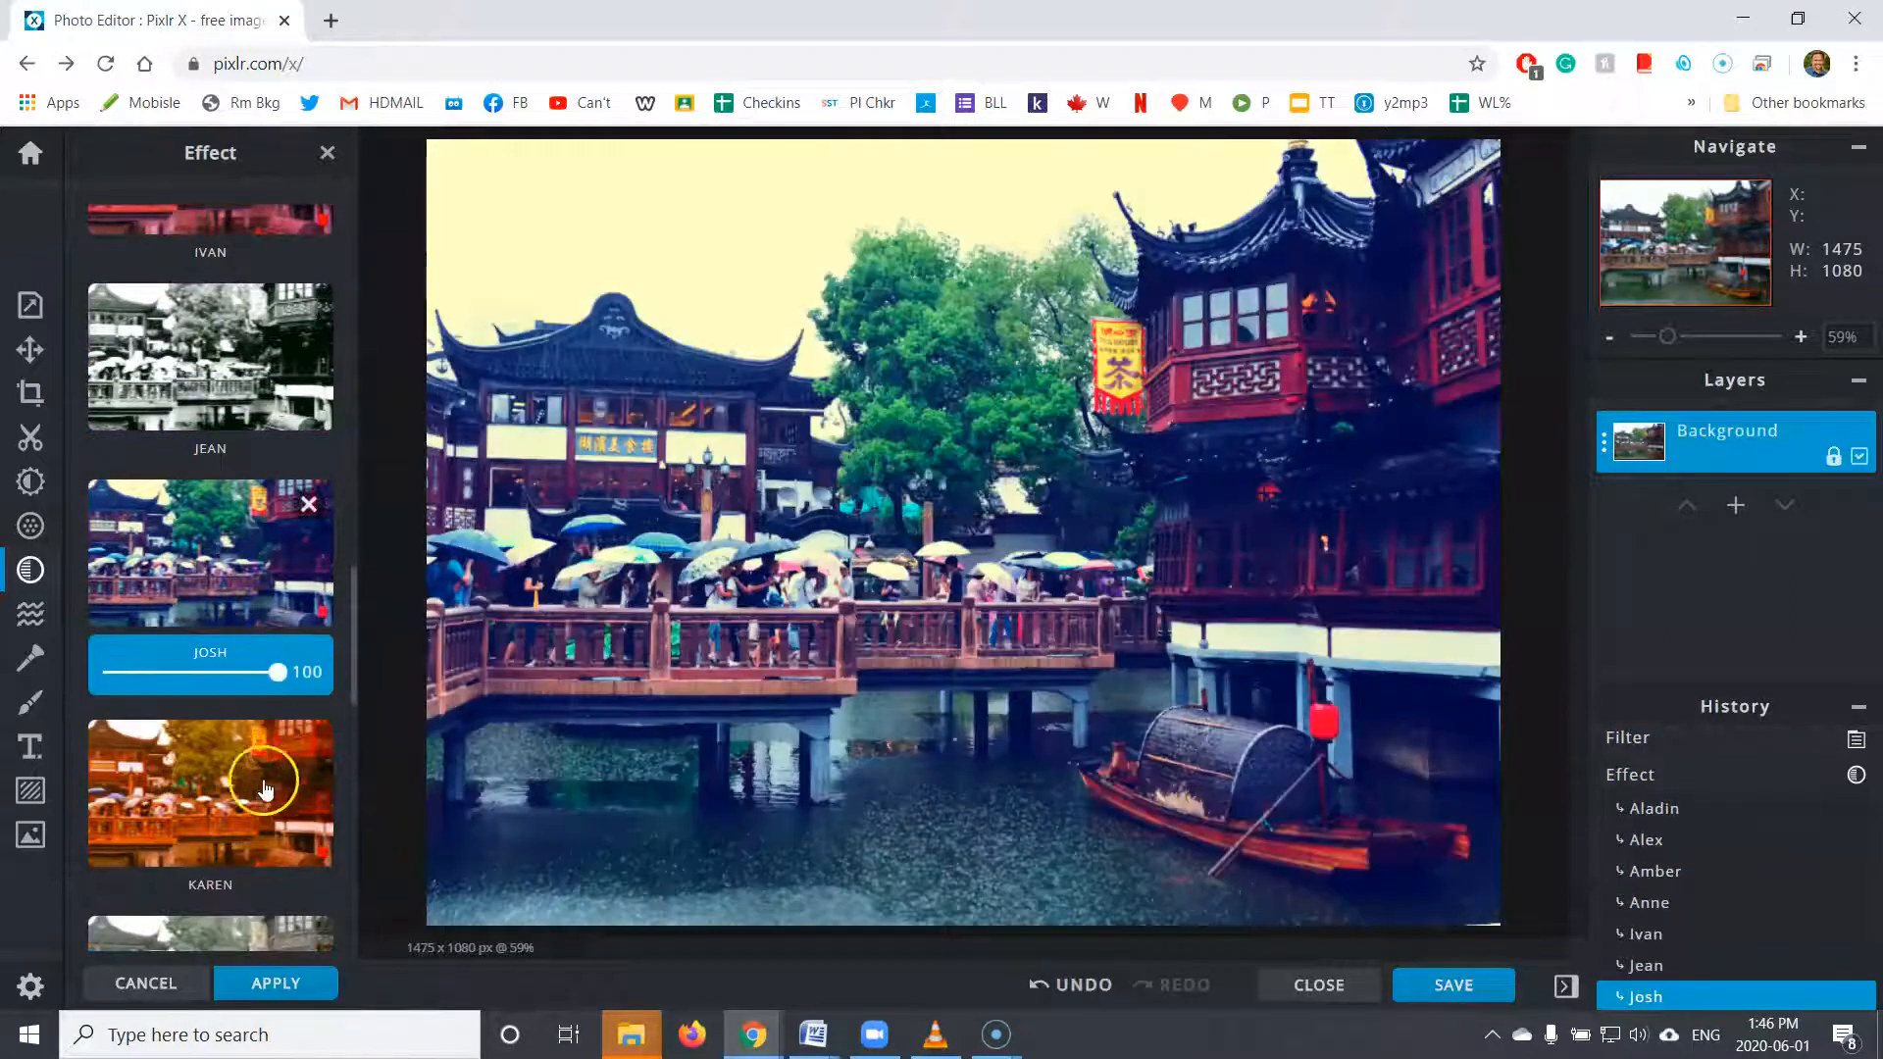
pyautogui.moveTo(278, 673); pyautogui.dragTo(212, 675)
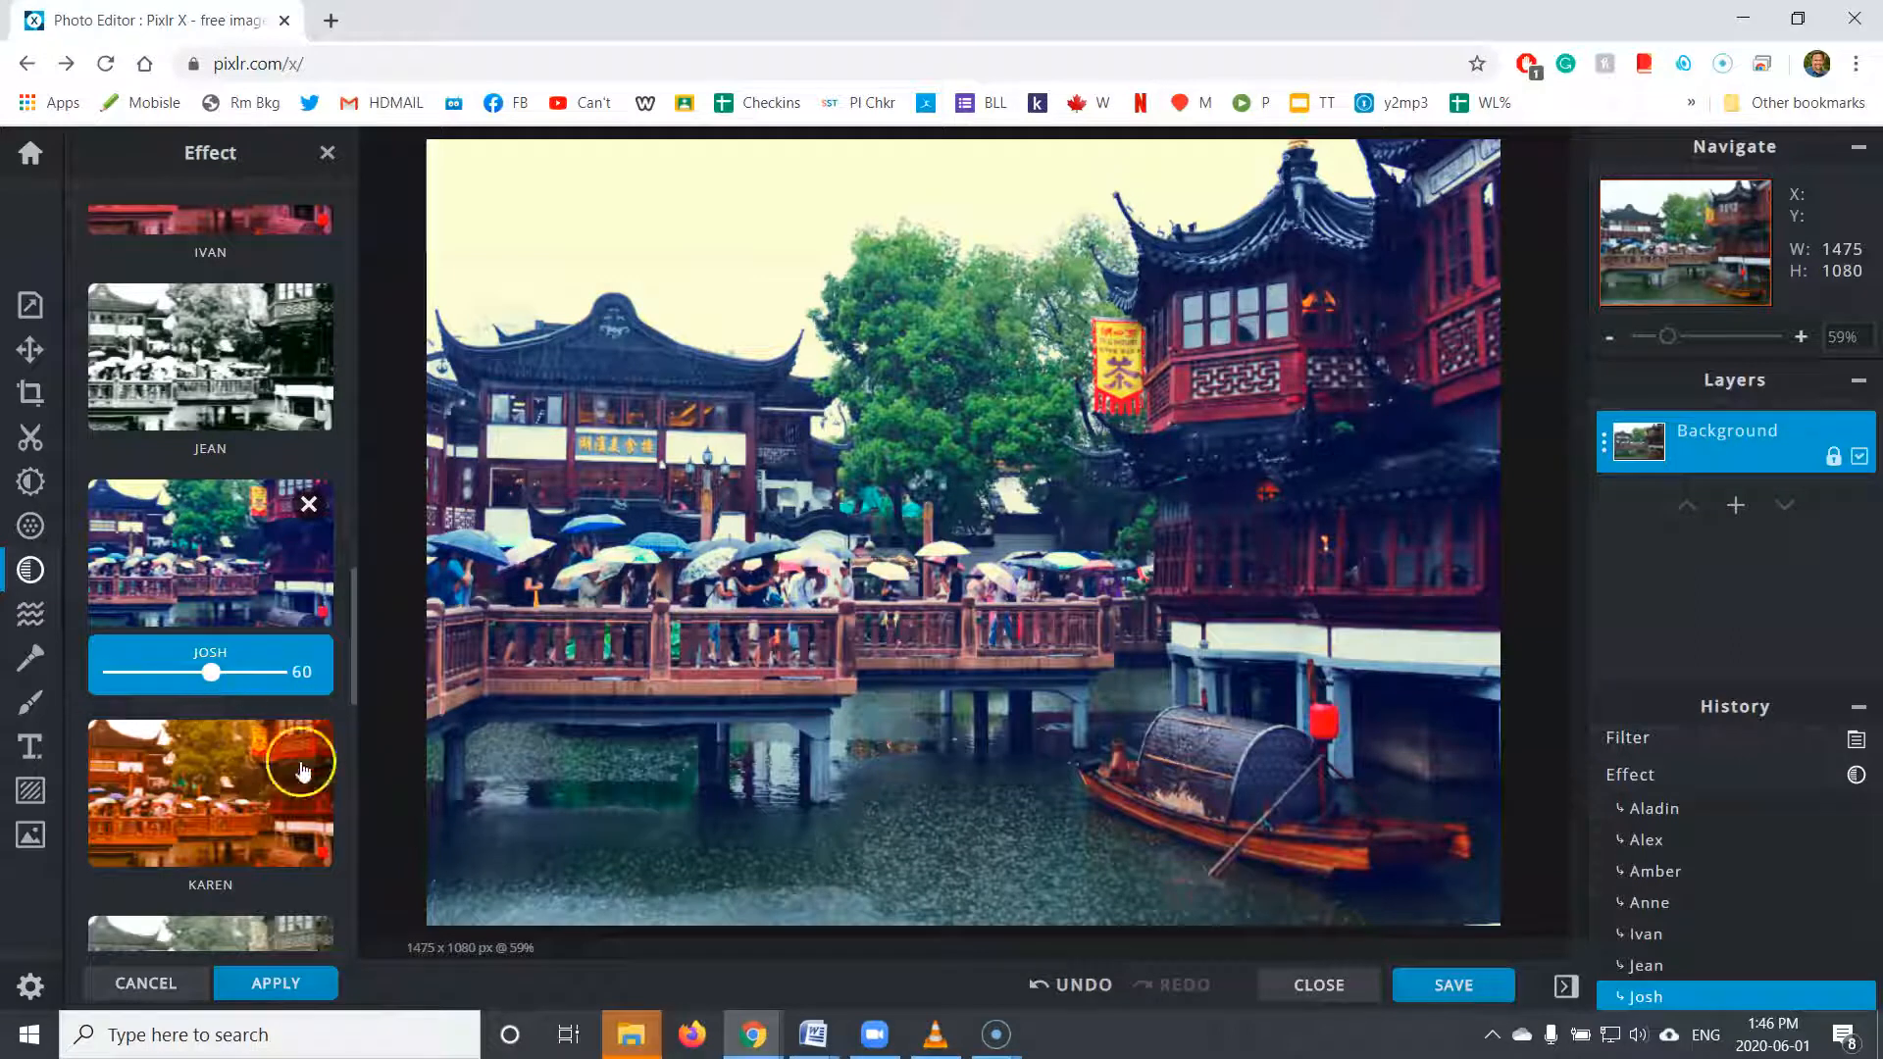
# - Save the edited photo as a JPG at 100% quality, download it and close the save dialog
pyautogui.click(1449, 986)
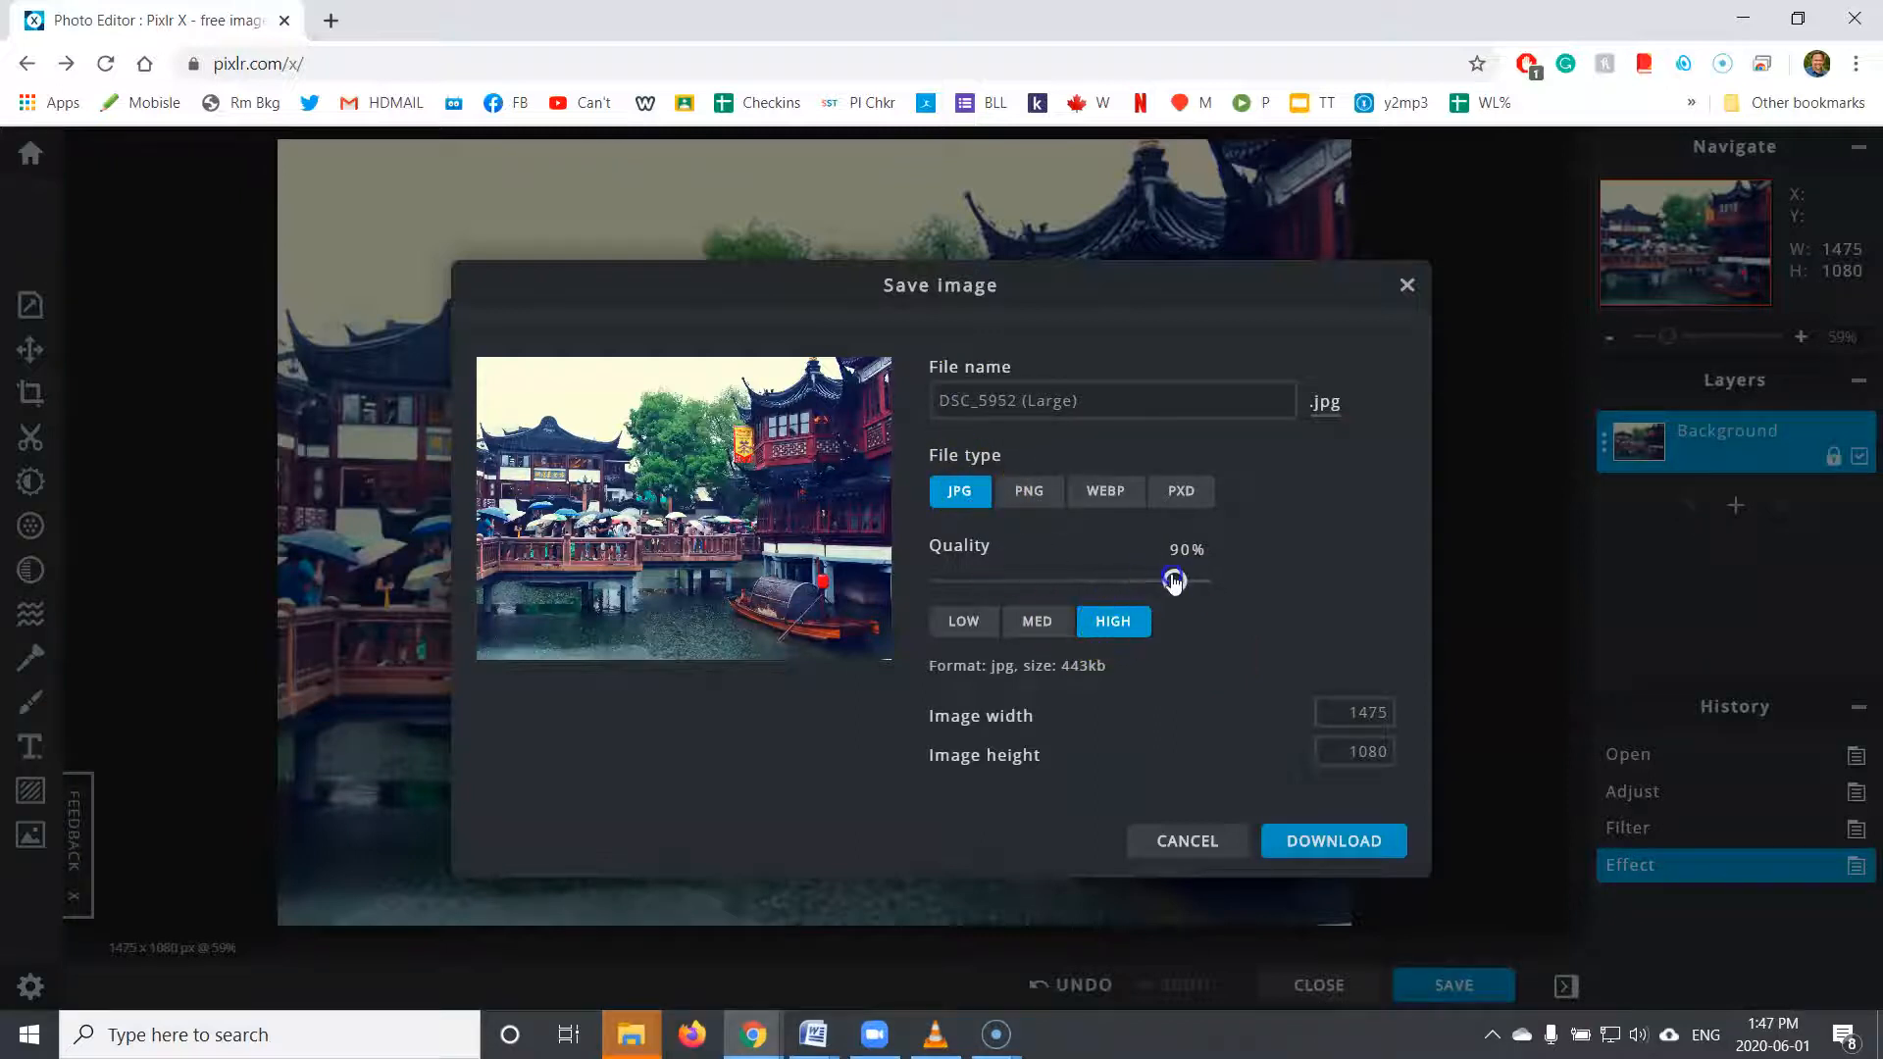
pyautogui.moveTo(1225, 580); pyautogui.dragTo(1230, 580)
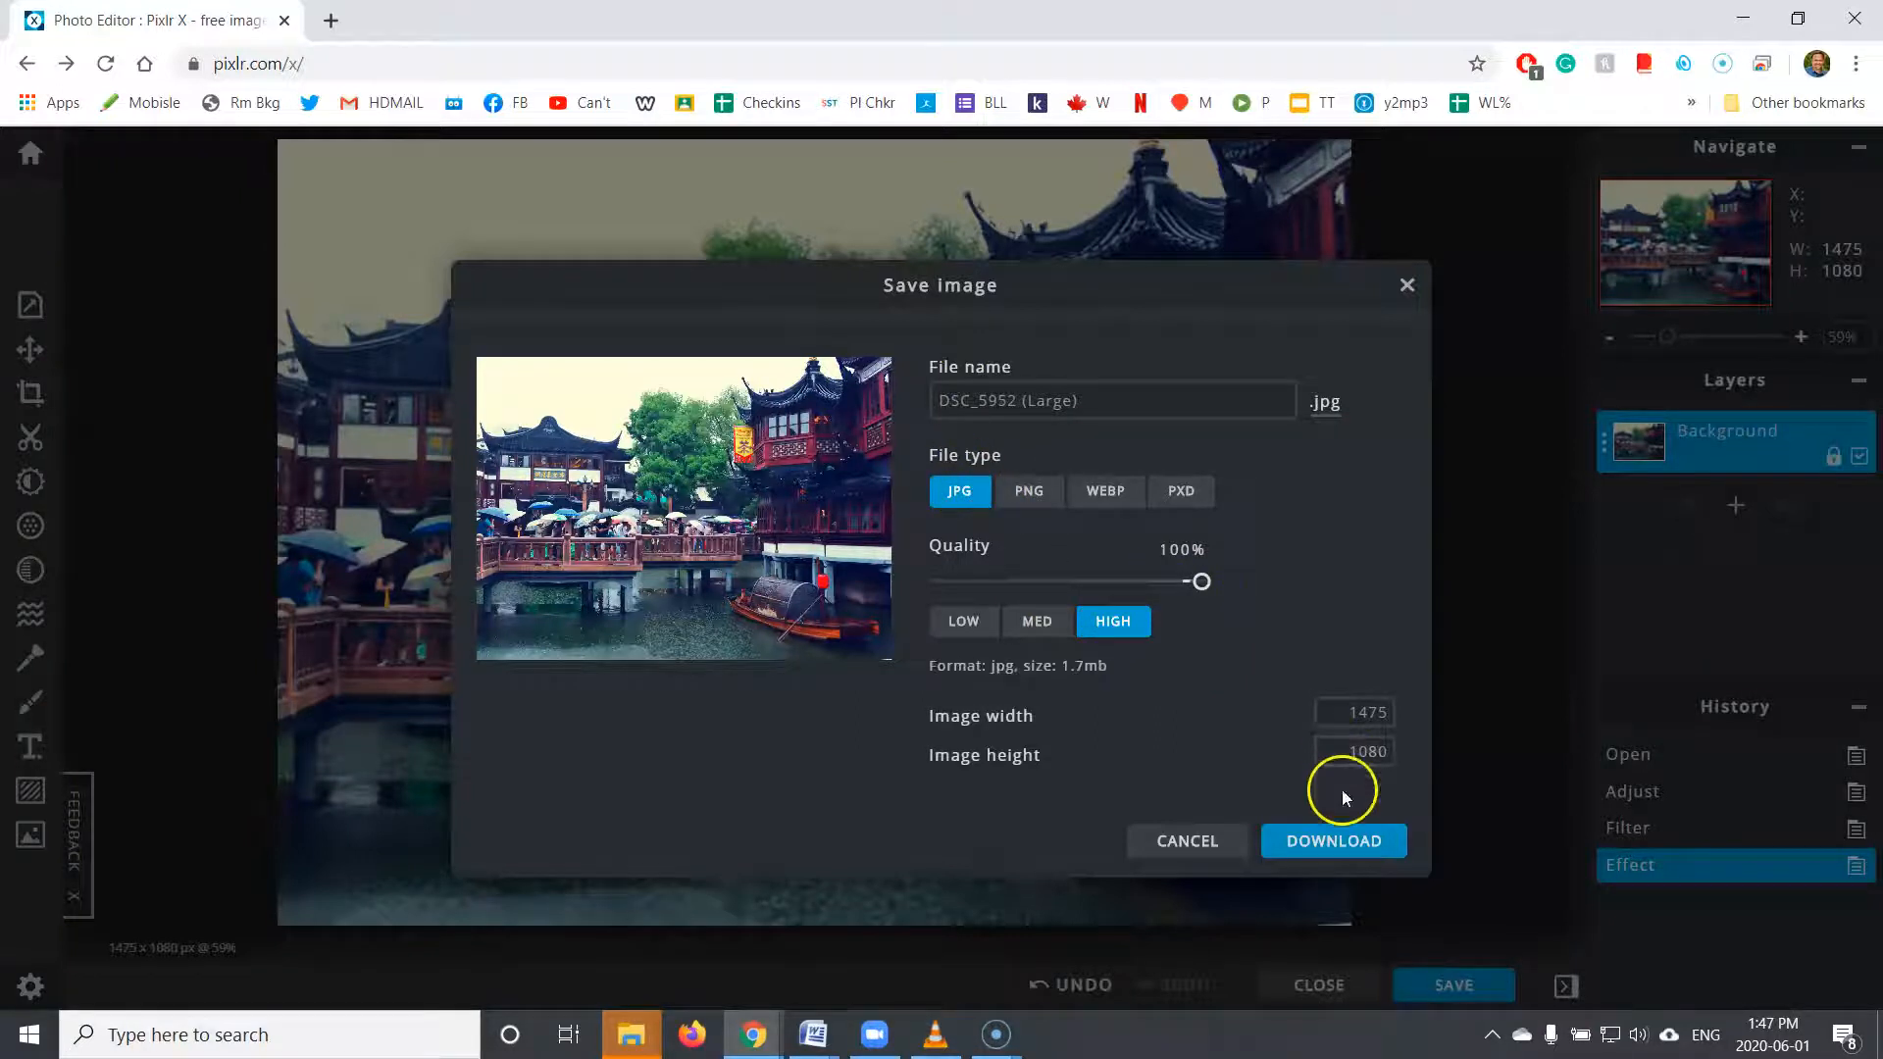
pyautogui.click(1337, 849)
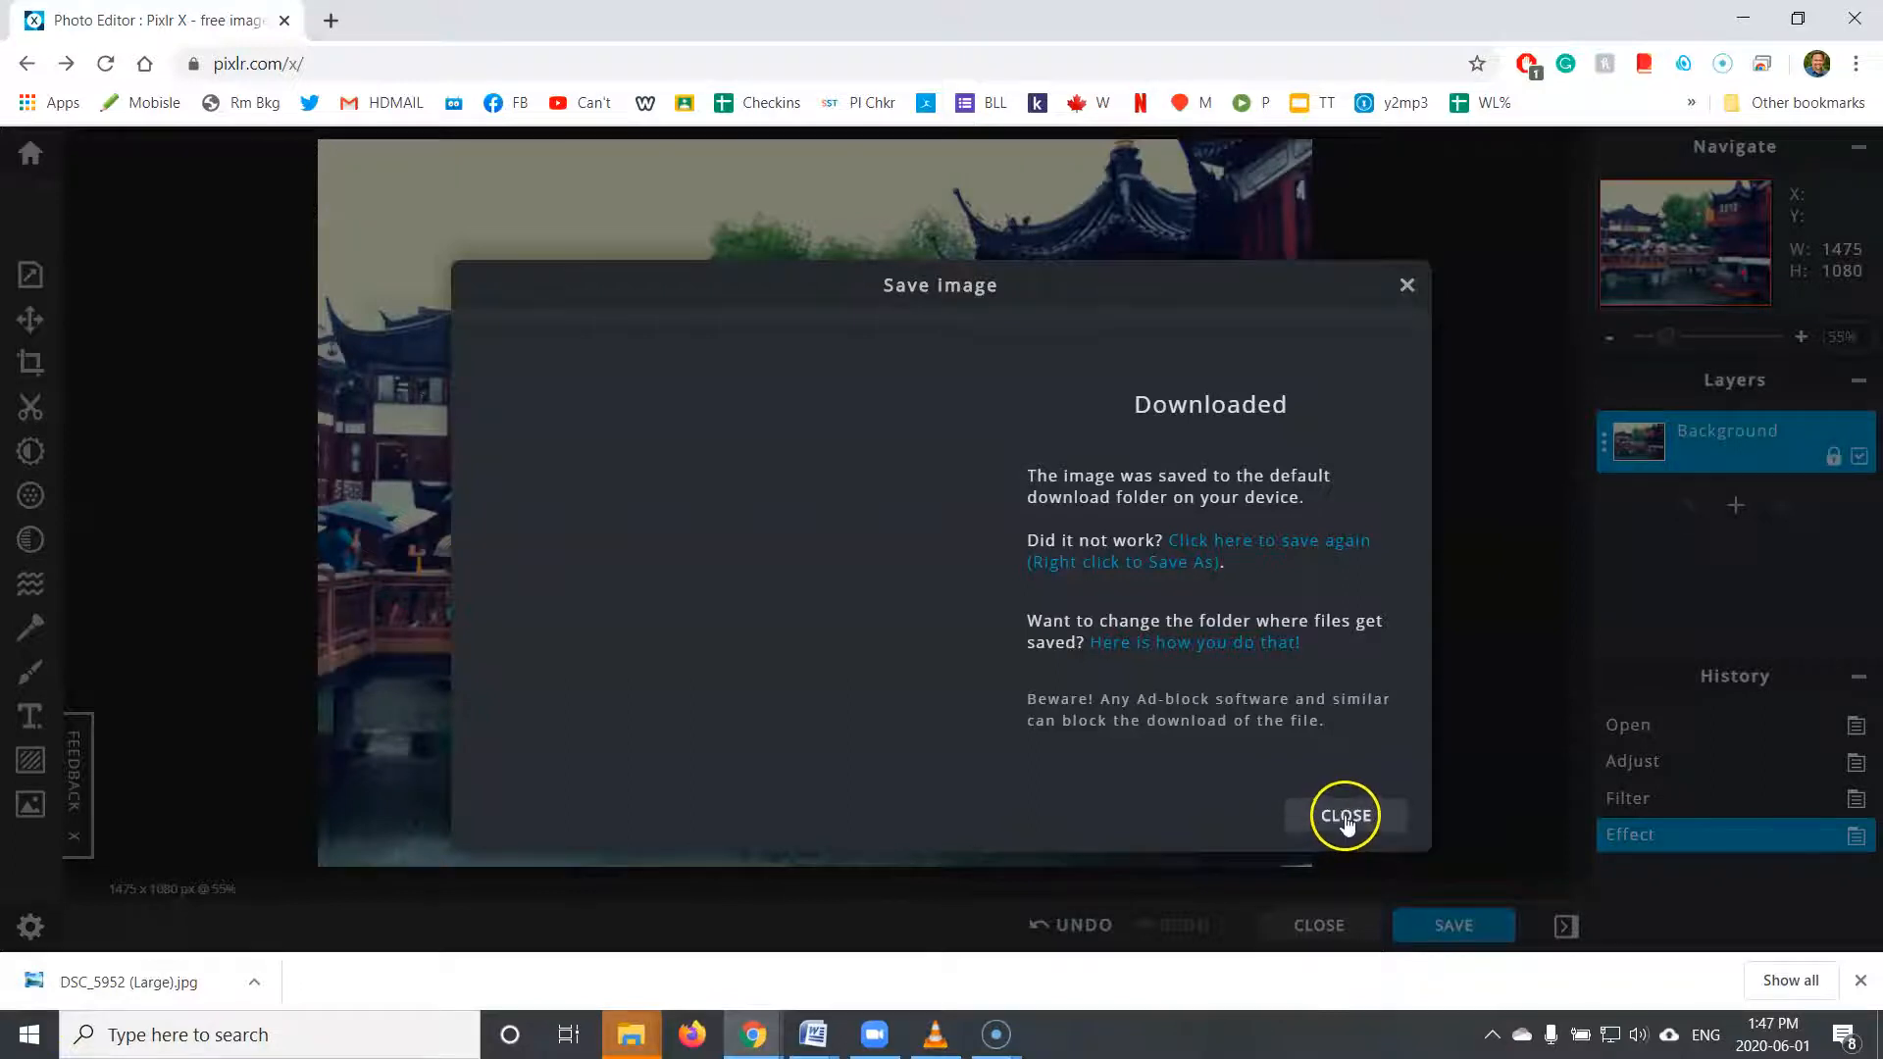
pyautogui.click(1347, 818)
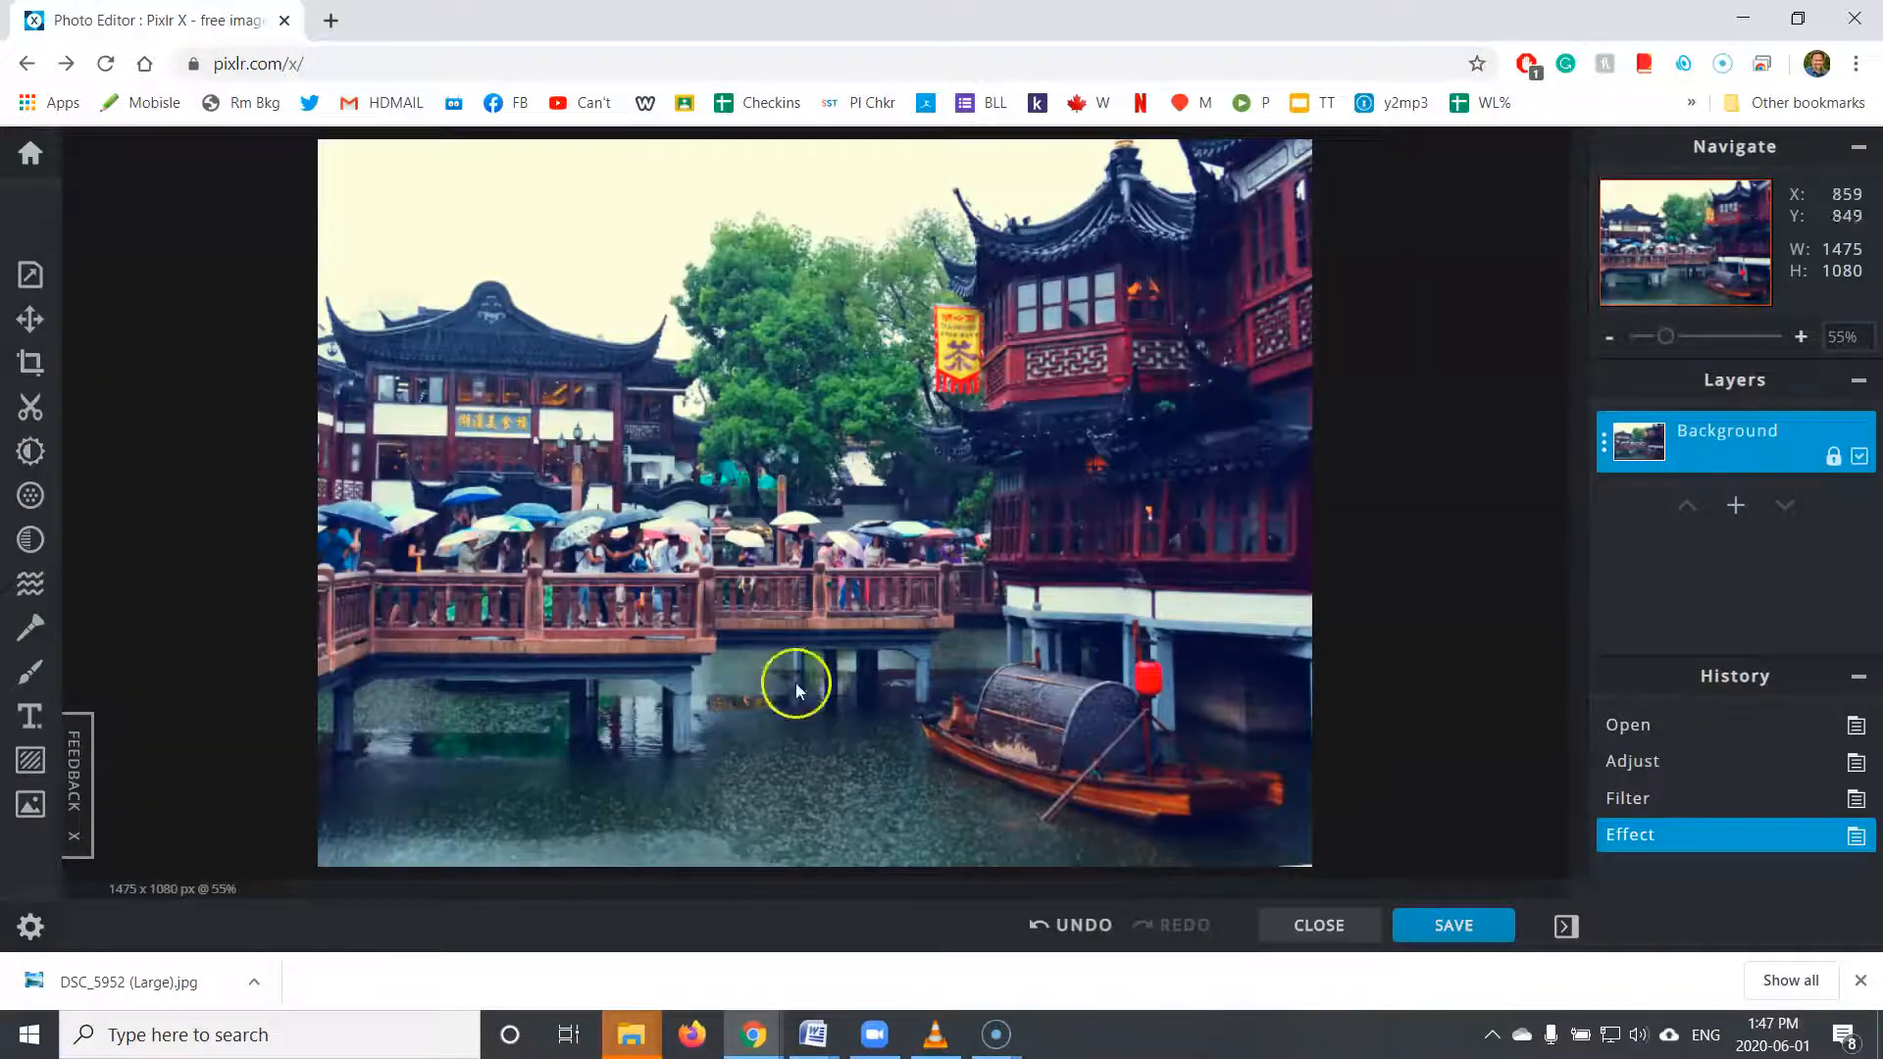
# - Leave the edited photo and return to the main Pixlr home page
pyautogui.click(30, 154)
pyautogui.click(149, 169)
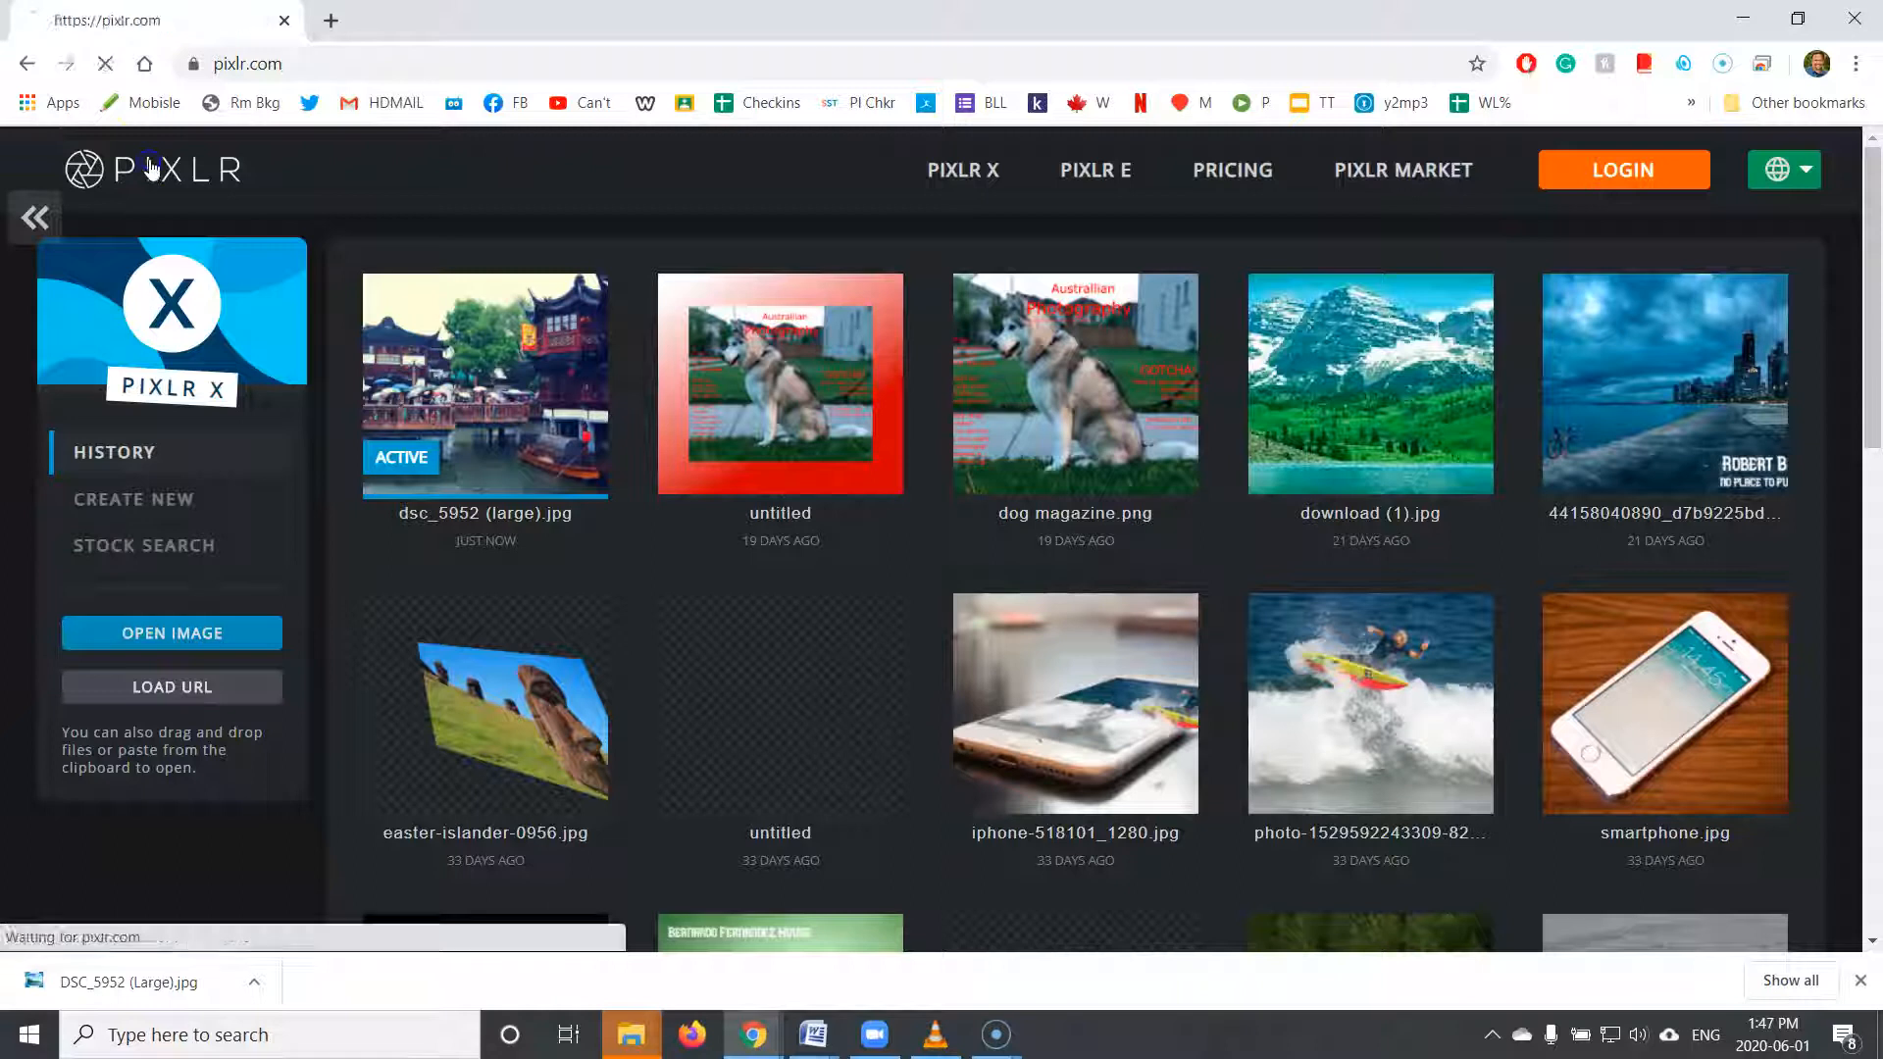
# - Enter the advanced Pixlr E editor and open the deer photo dsc_4278.jpg from the image history
pyautogui.scroll(-1, 892, 485)
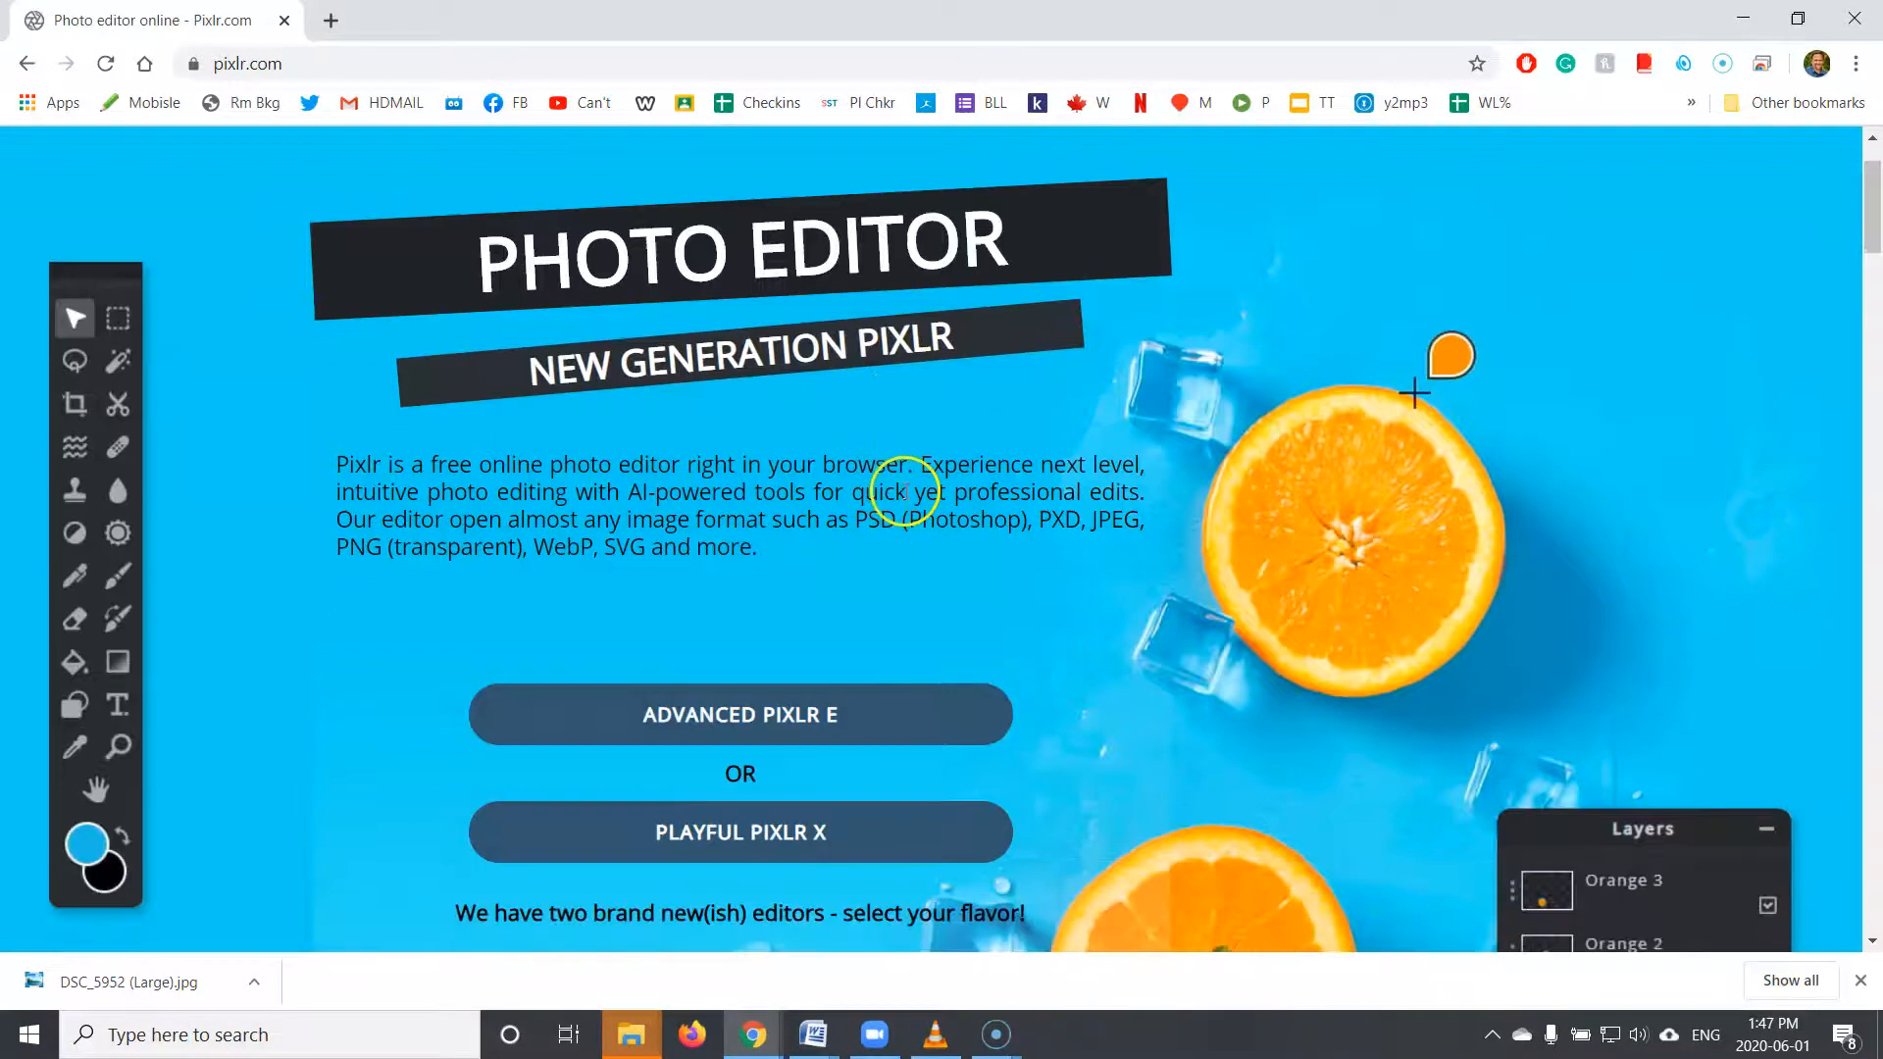
pyautogui.click(771, 716)
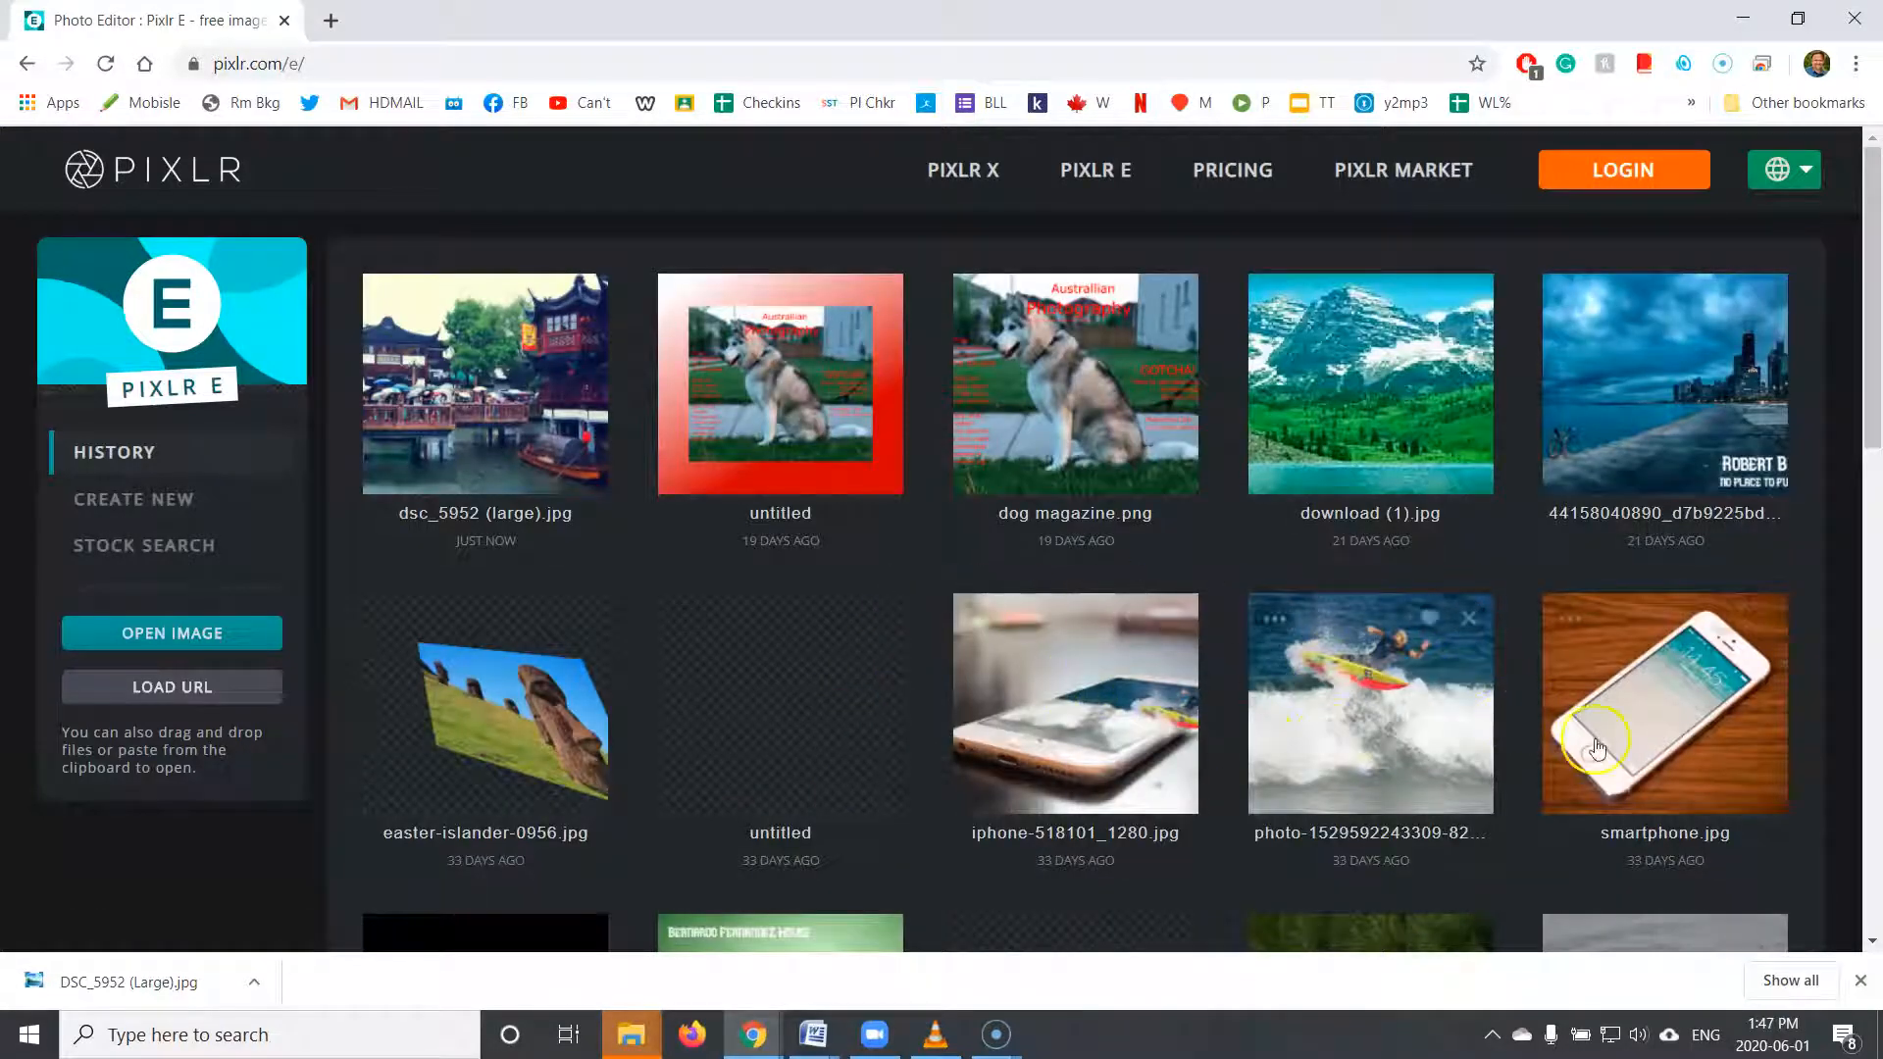
pyautogui.scroll(-3, 828, 757)
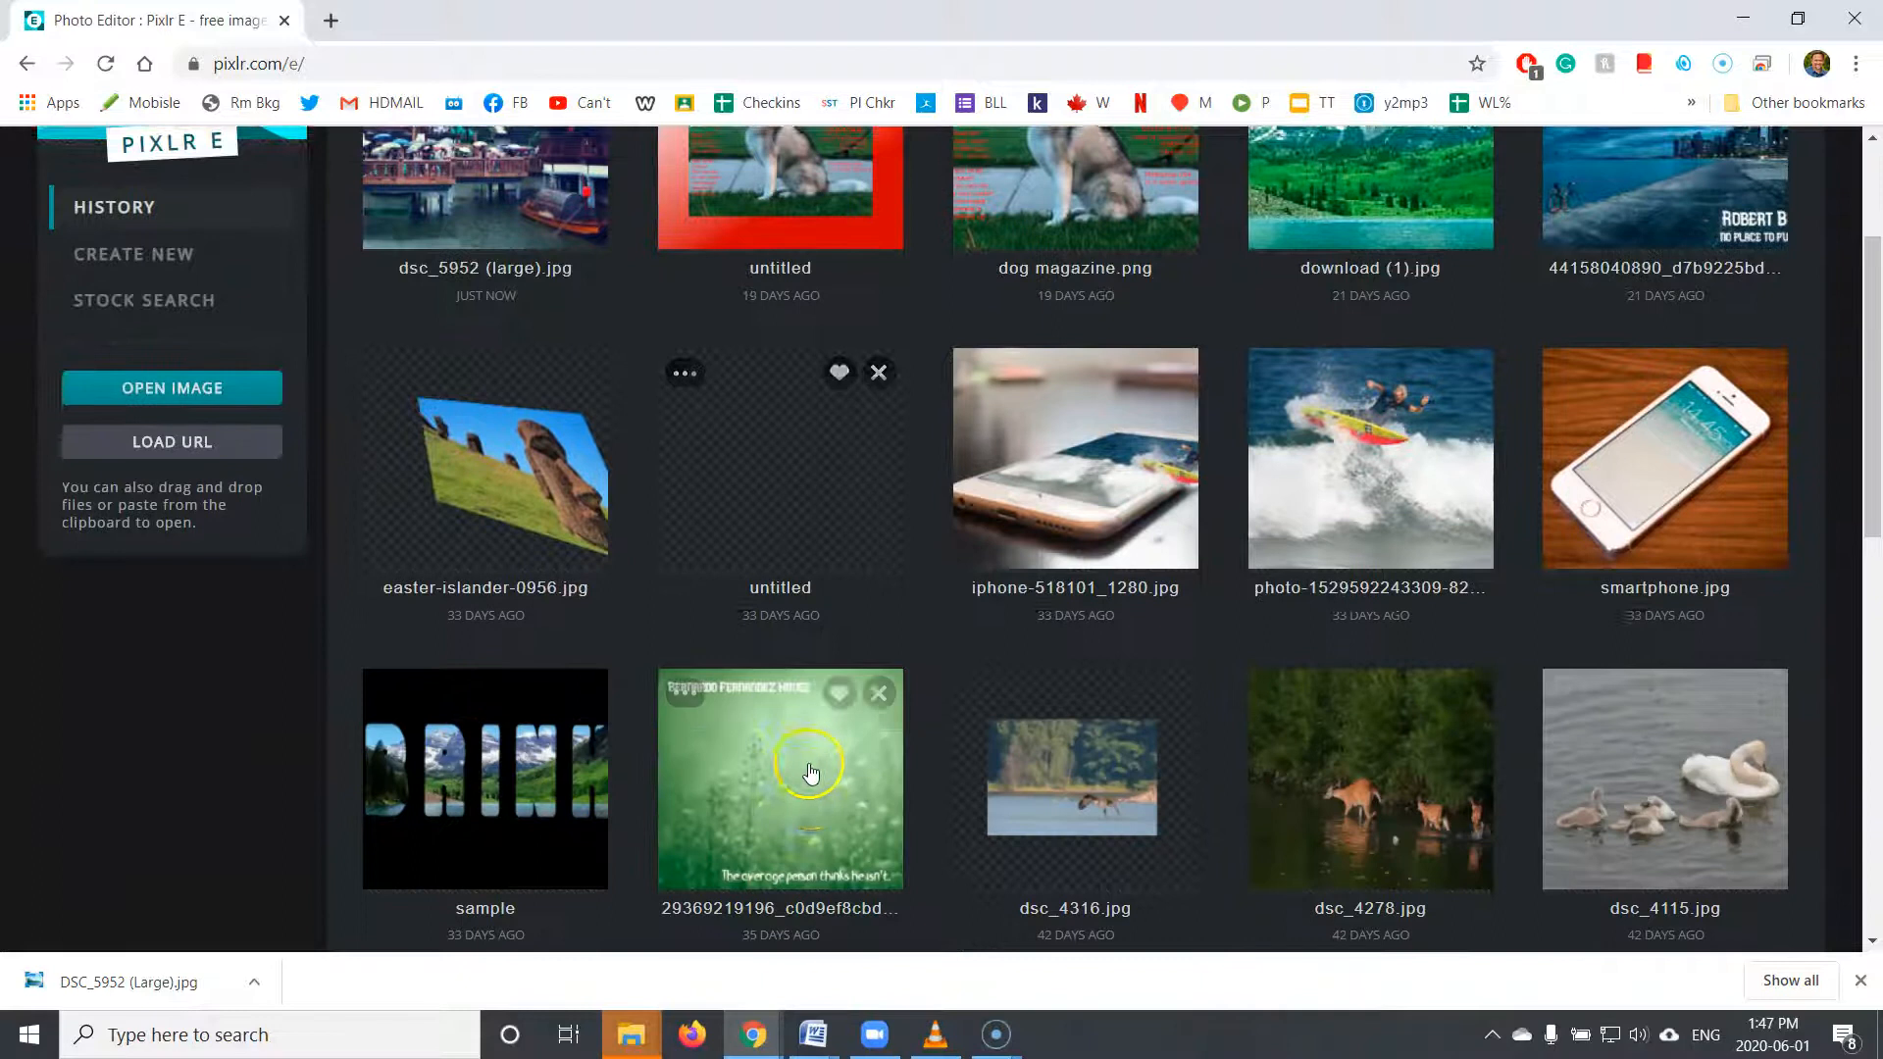
pyautogui.scroll(1, 817, 773)
pyautogui.scroll(-1, 818, 773)
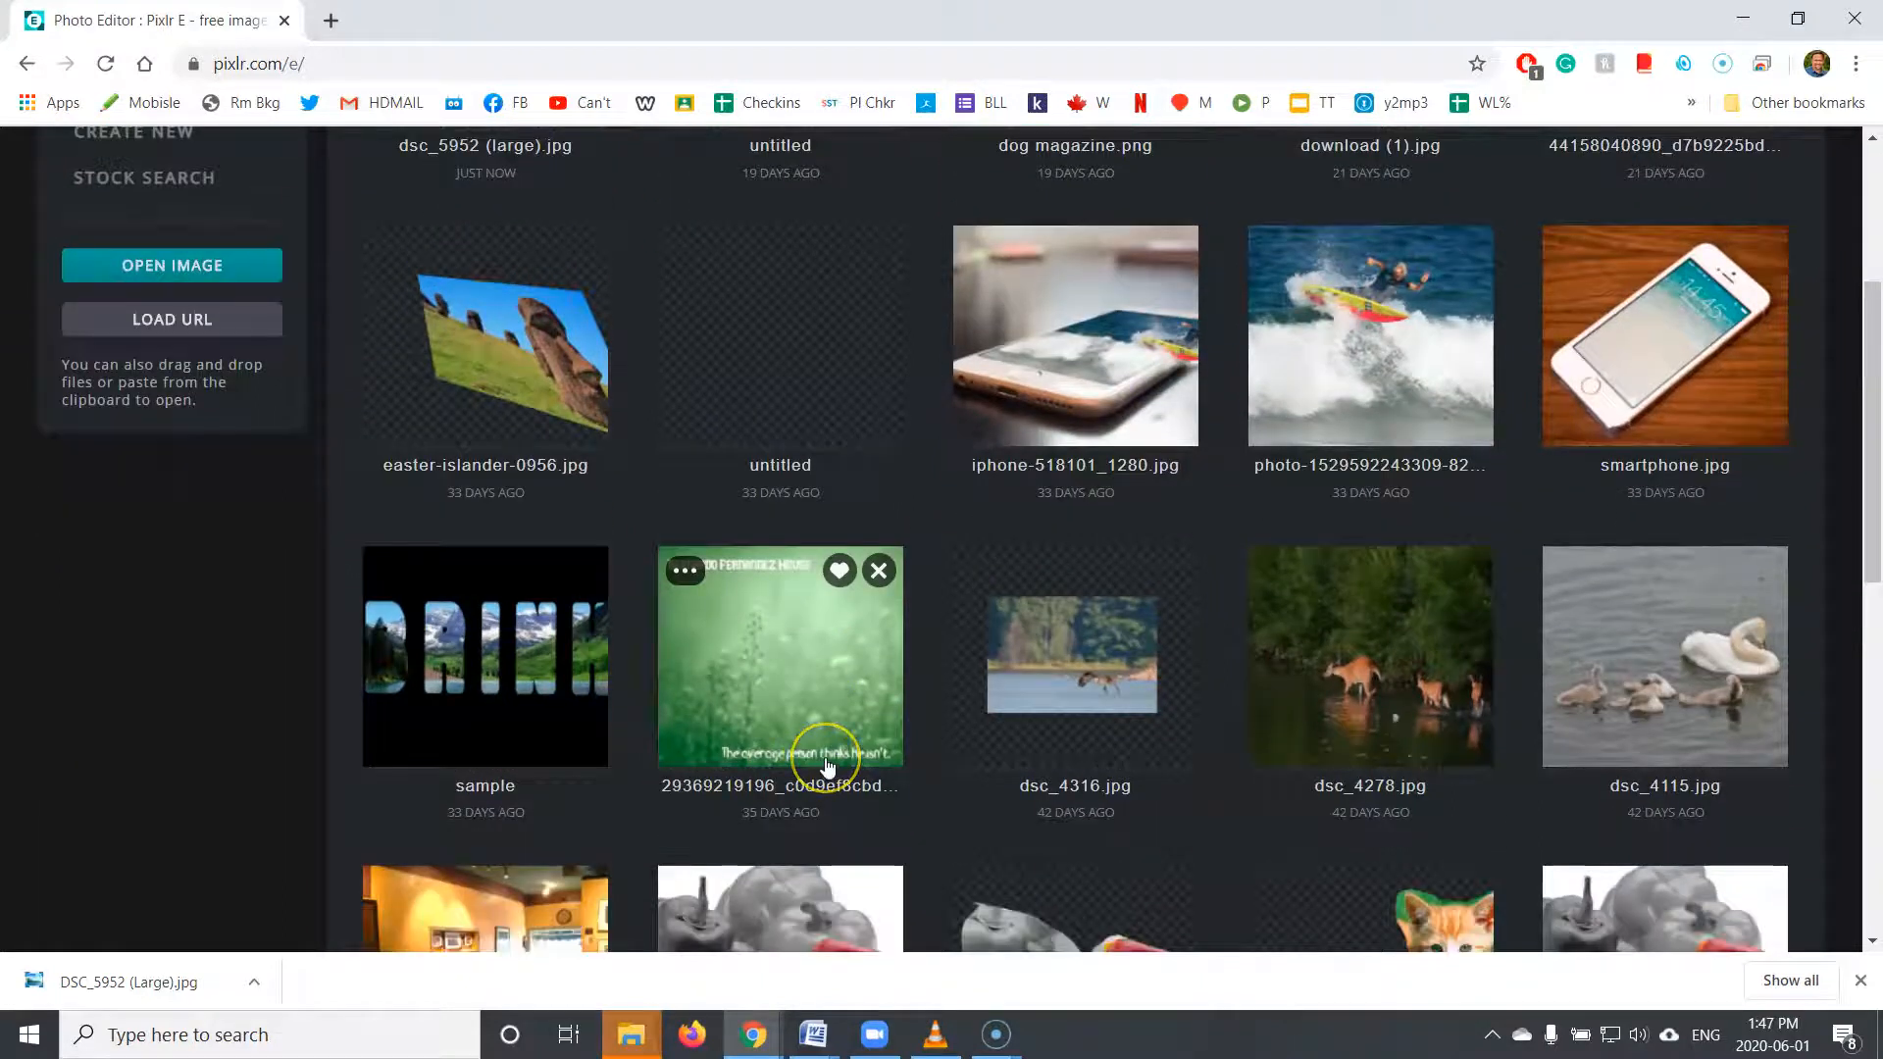
pyautogui.click(1353, 681)
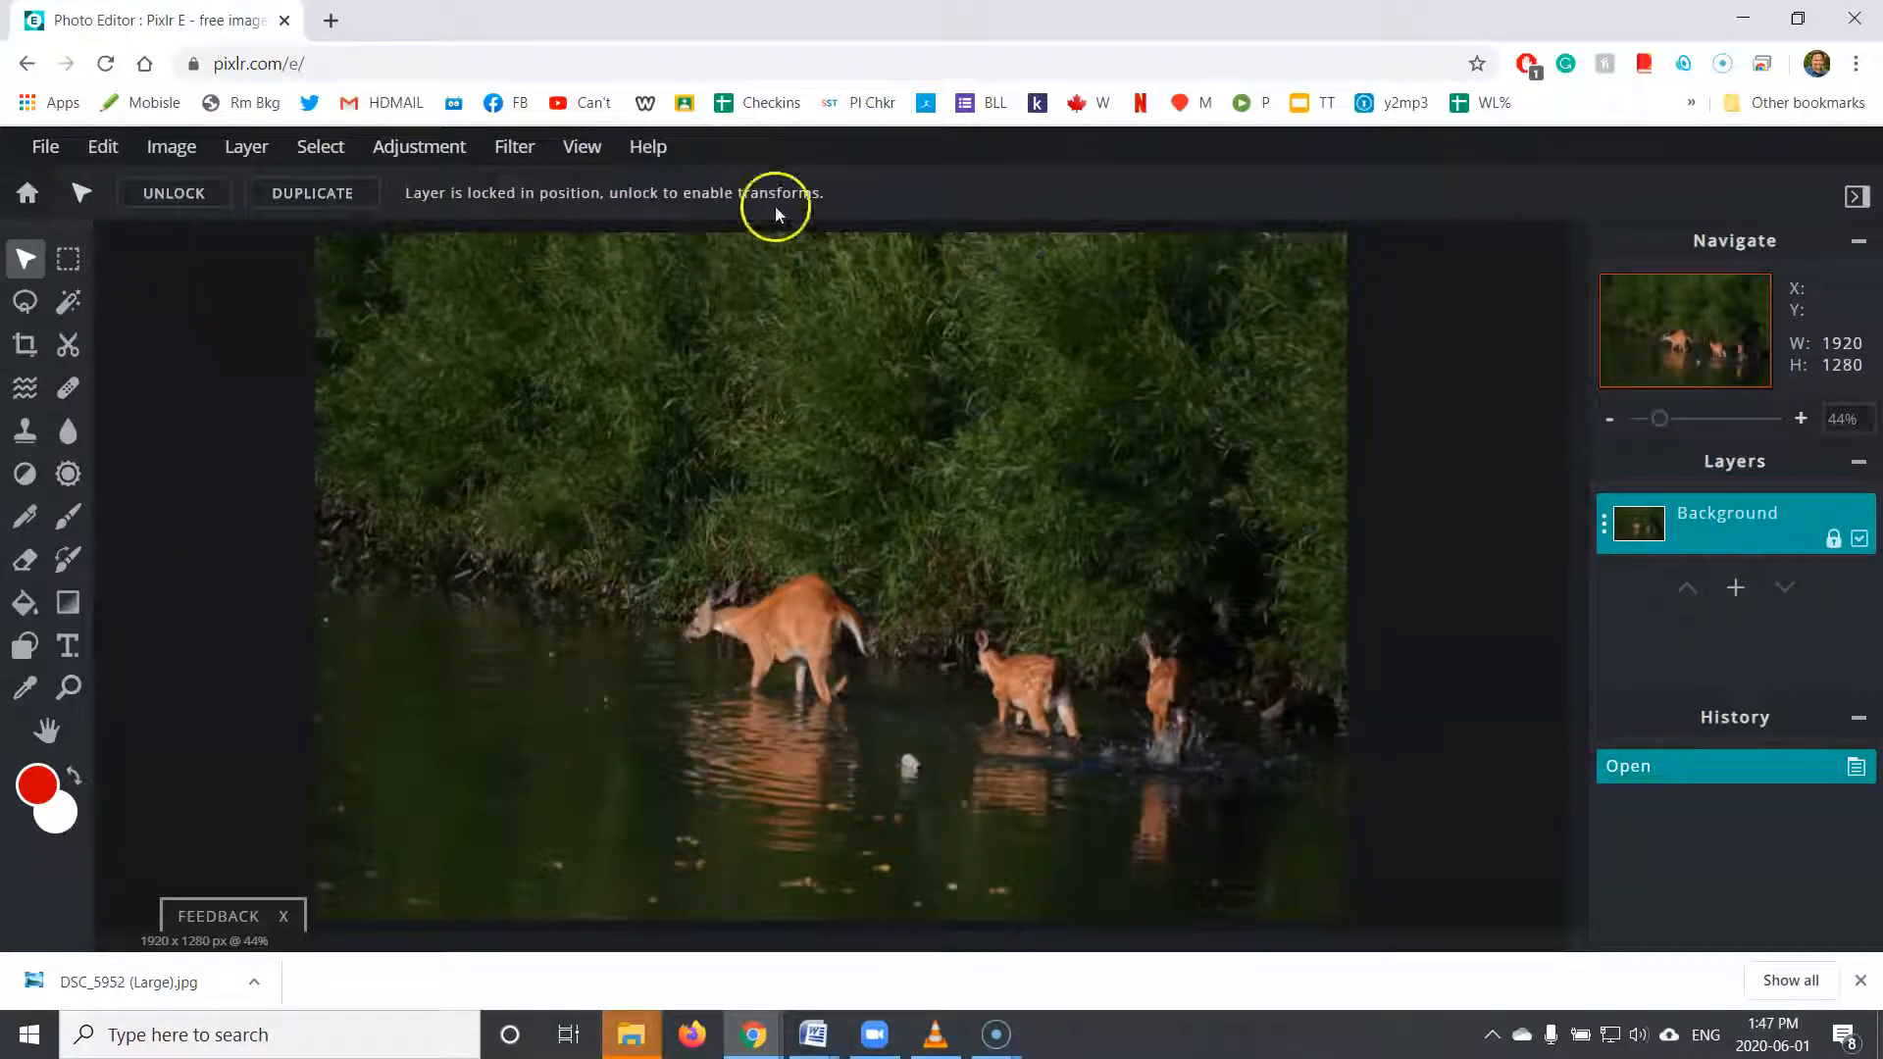
# - Bring up the lighten/darken brush options, and try the Vignette filter with a raised amount on the deer photo
pyautogui.click(30, 393)
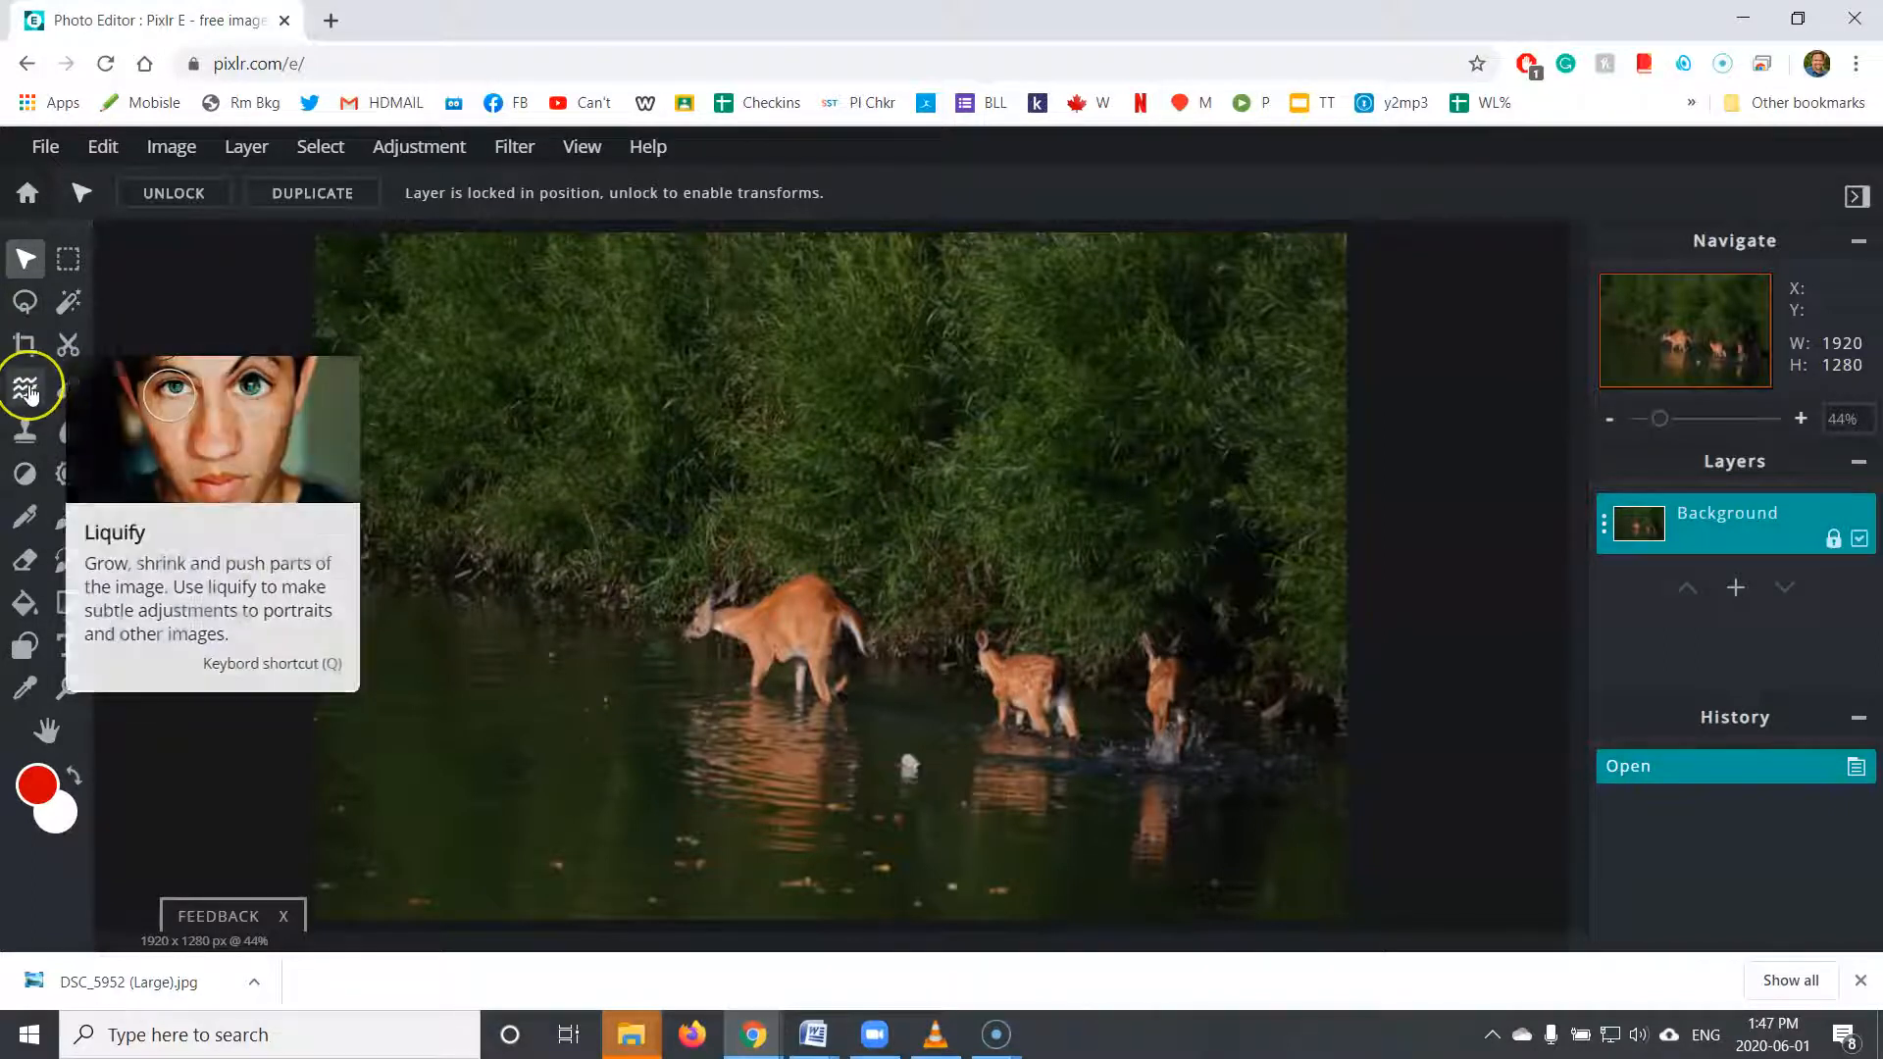
pyautogui.click(27, 480)
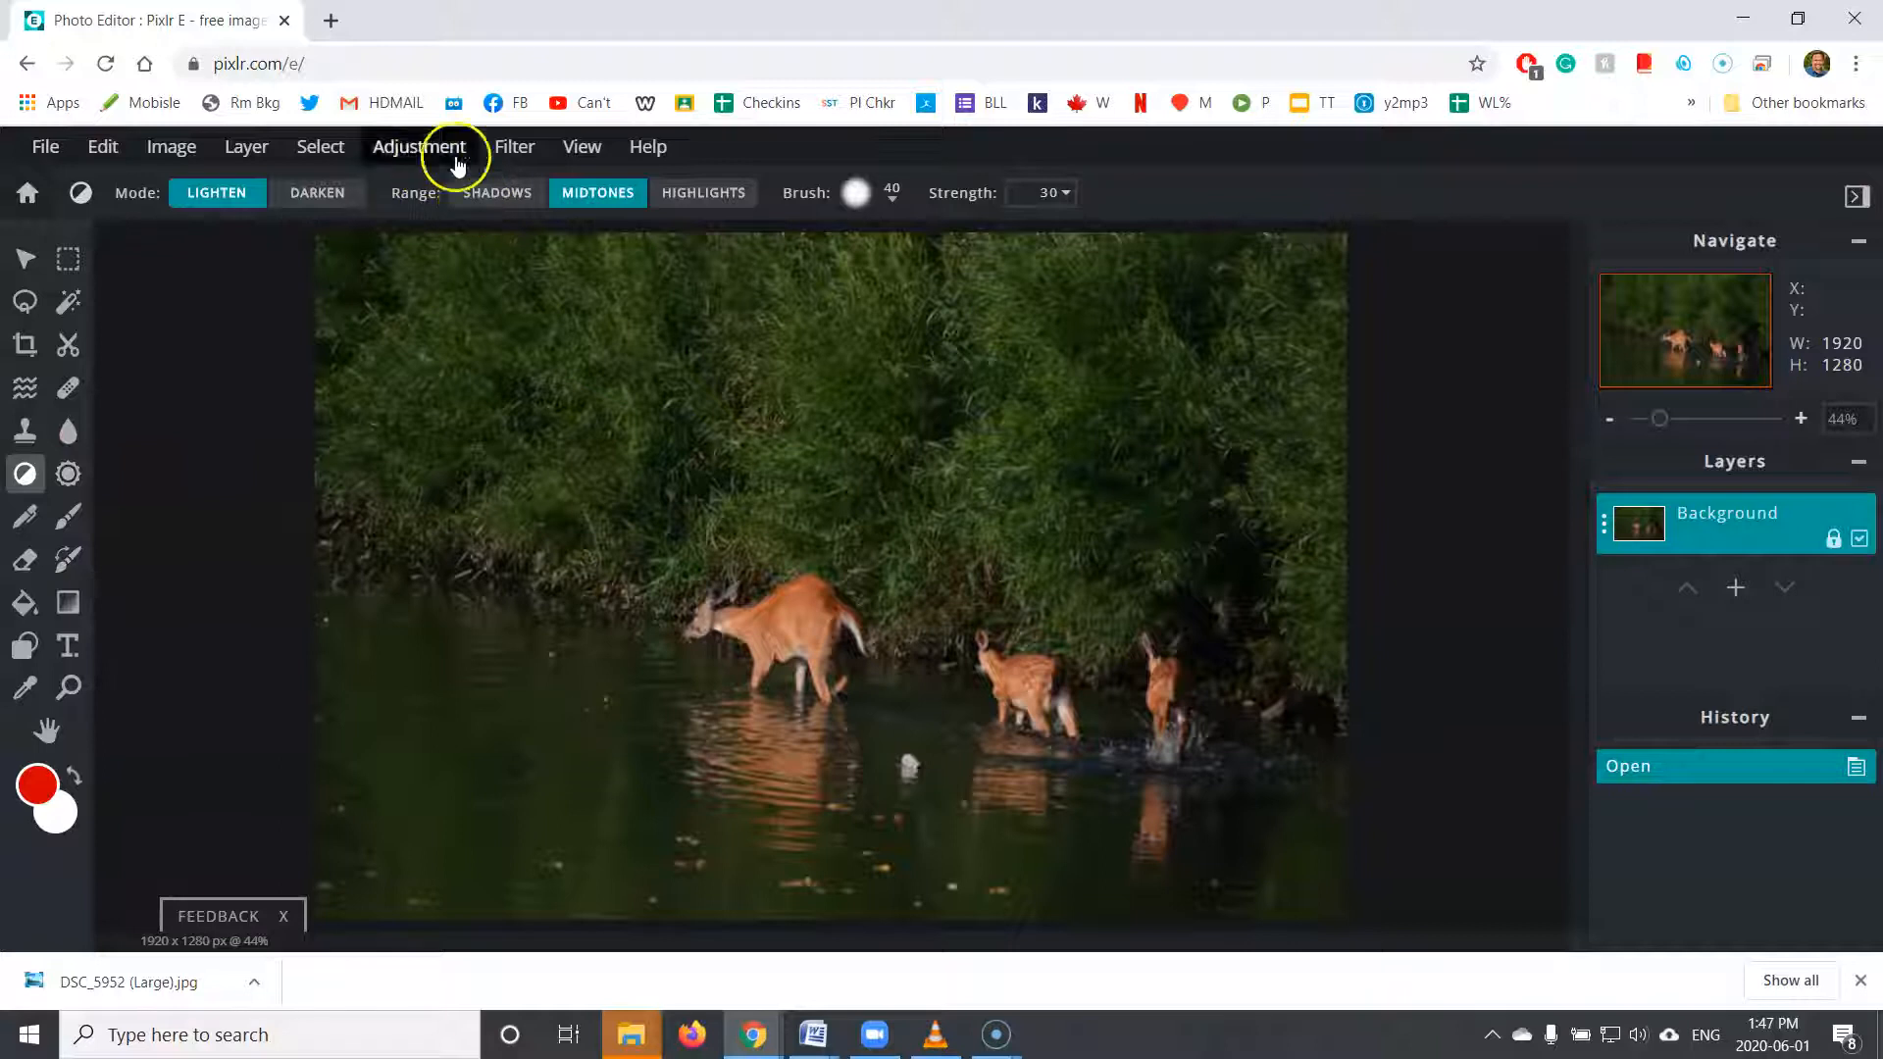
pyautogui.click(513, 148)
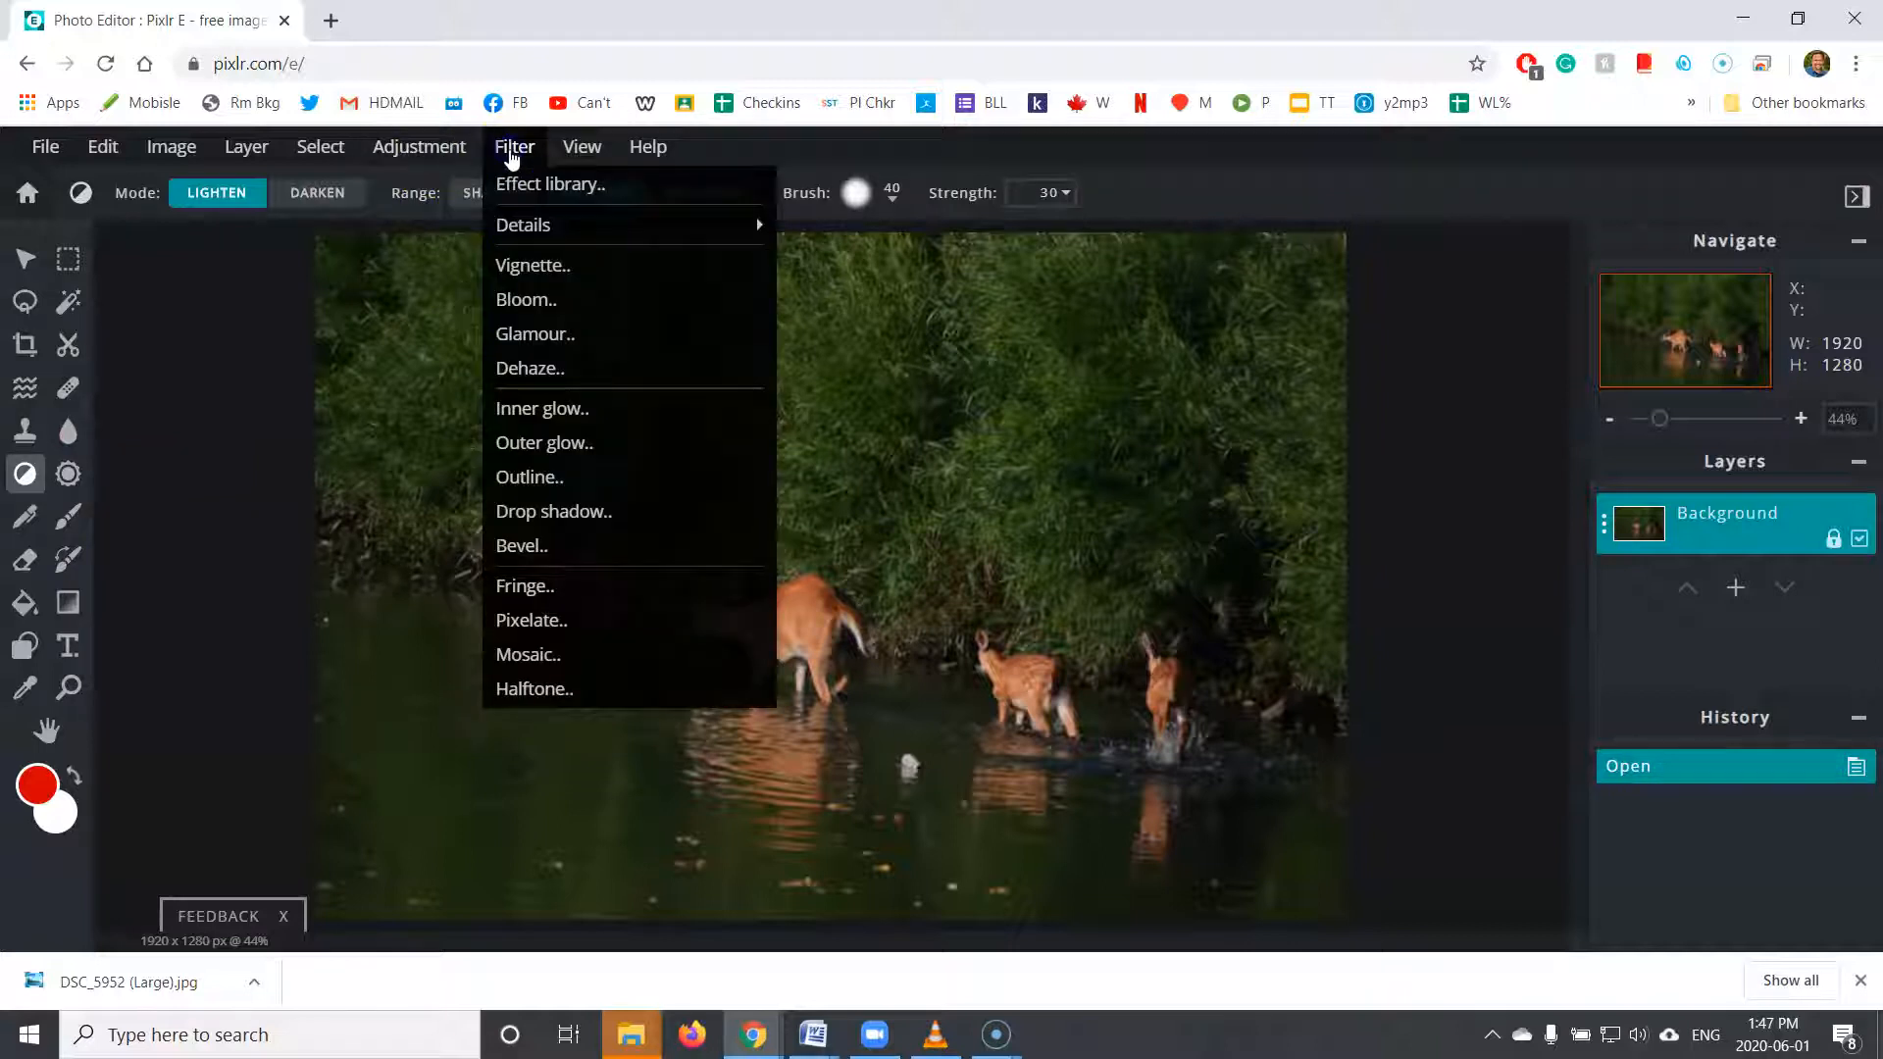
pyautogui.click(527, 283)
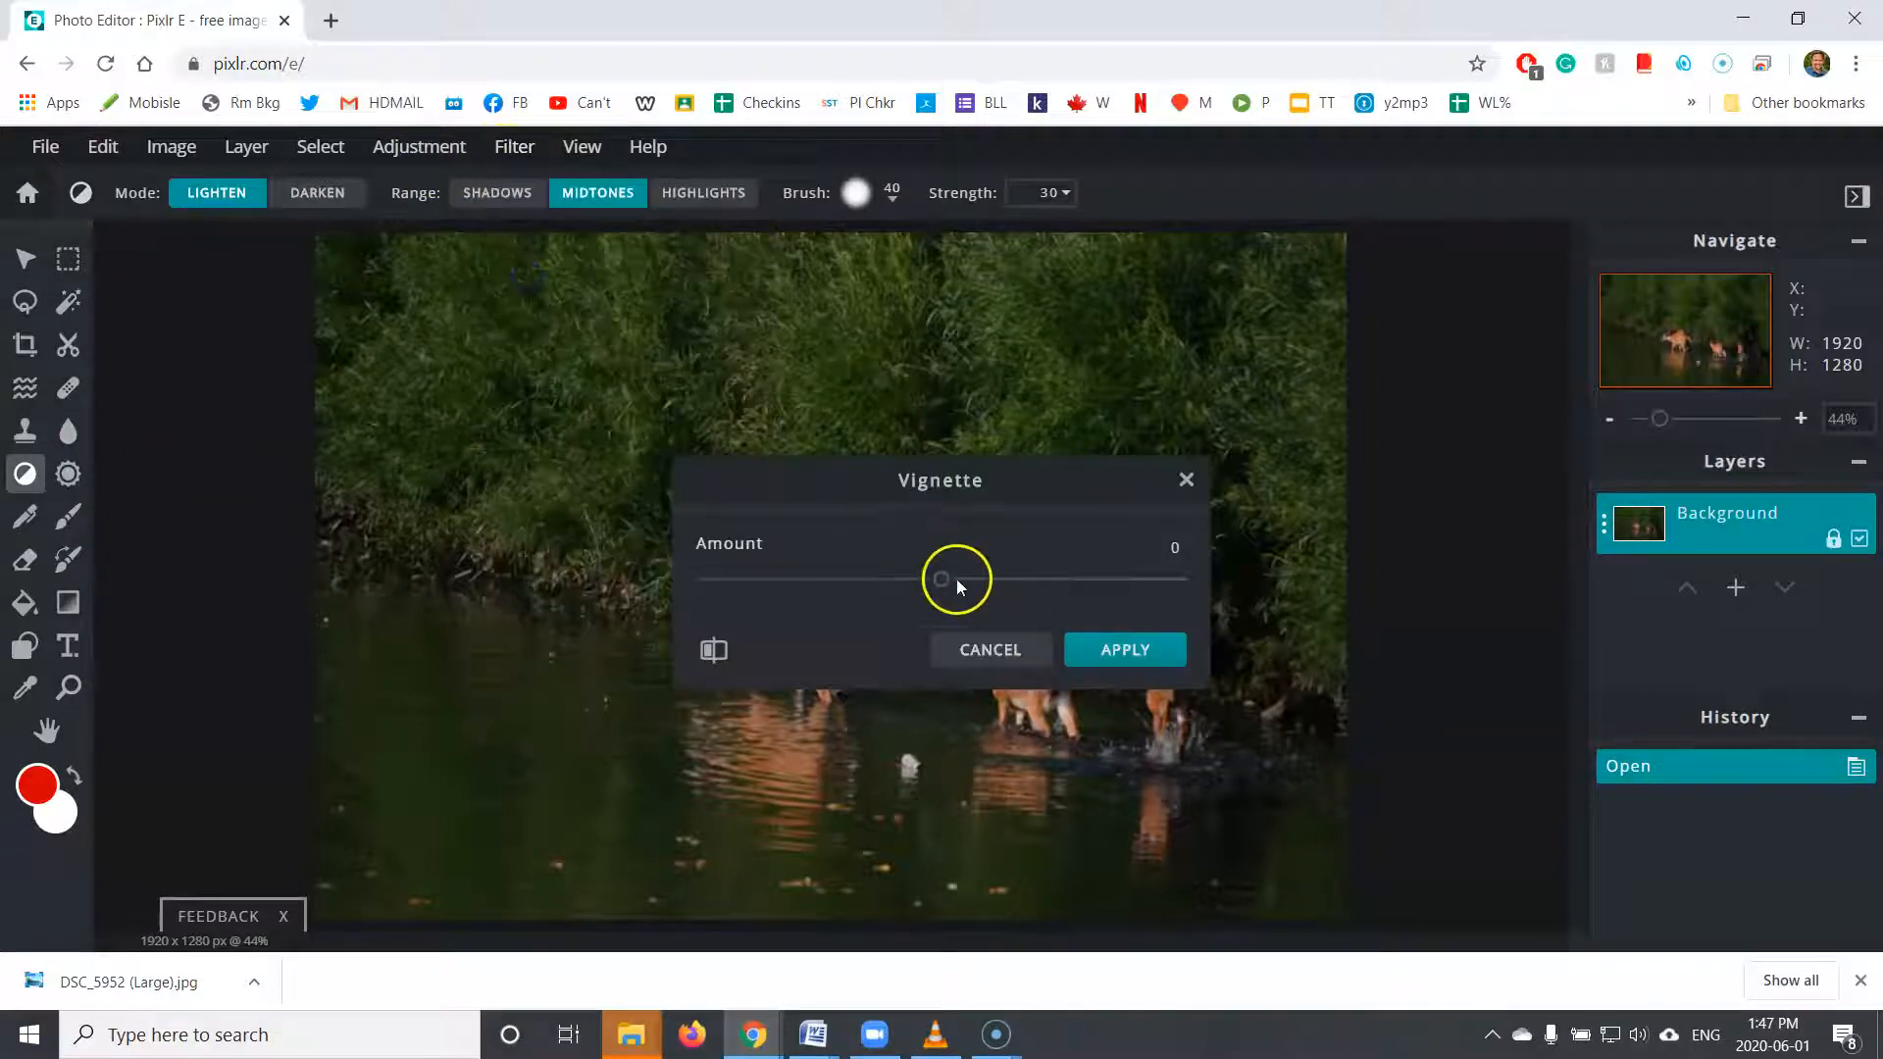
pyautogui.moveTo(969, 592); pyautogui.dragTo(1056, 584)
pyautogui.click(991, 649)
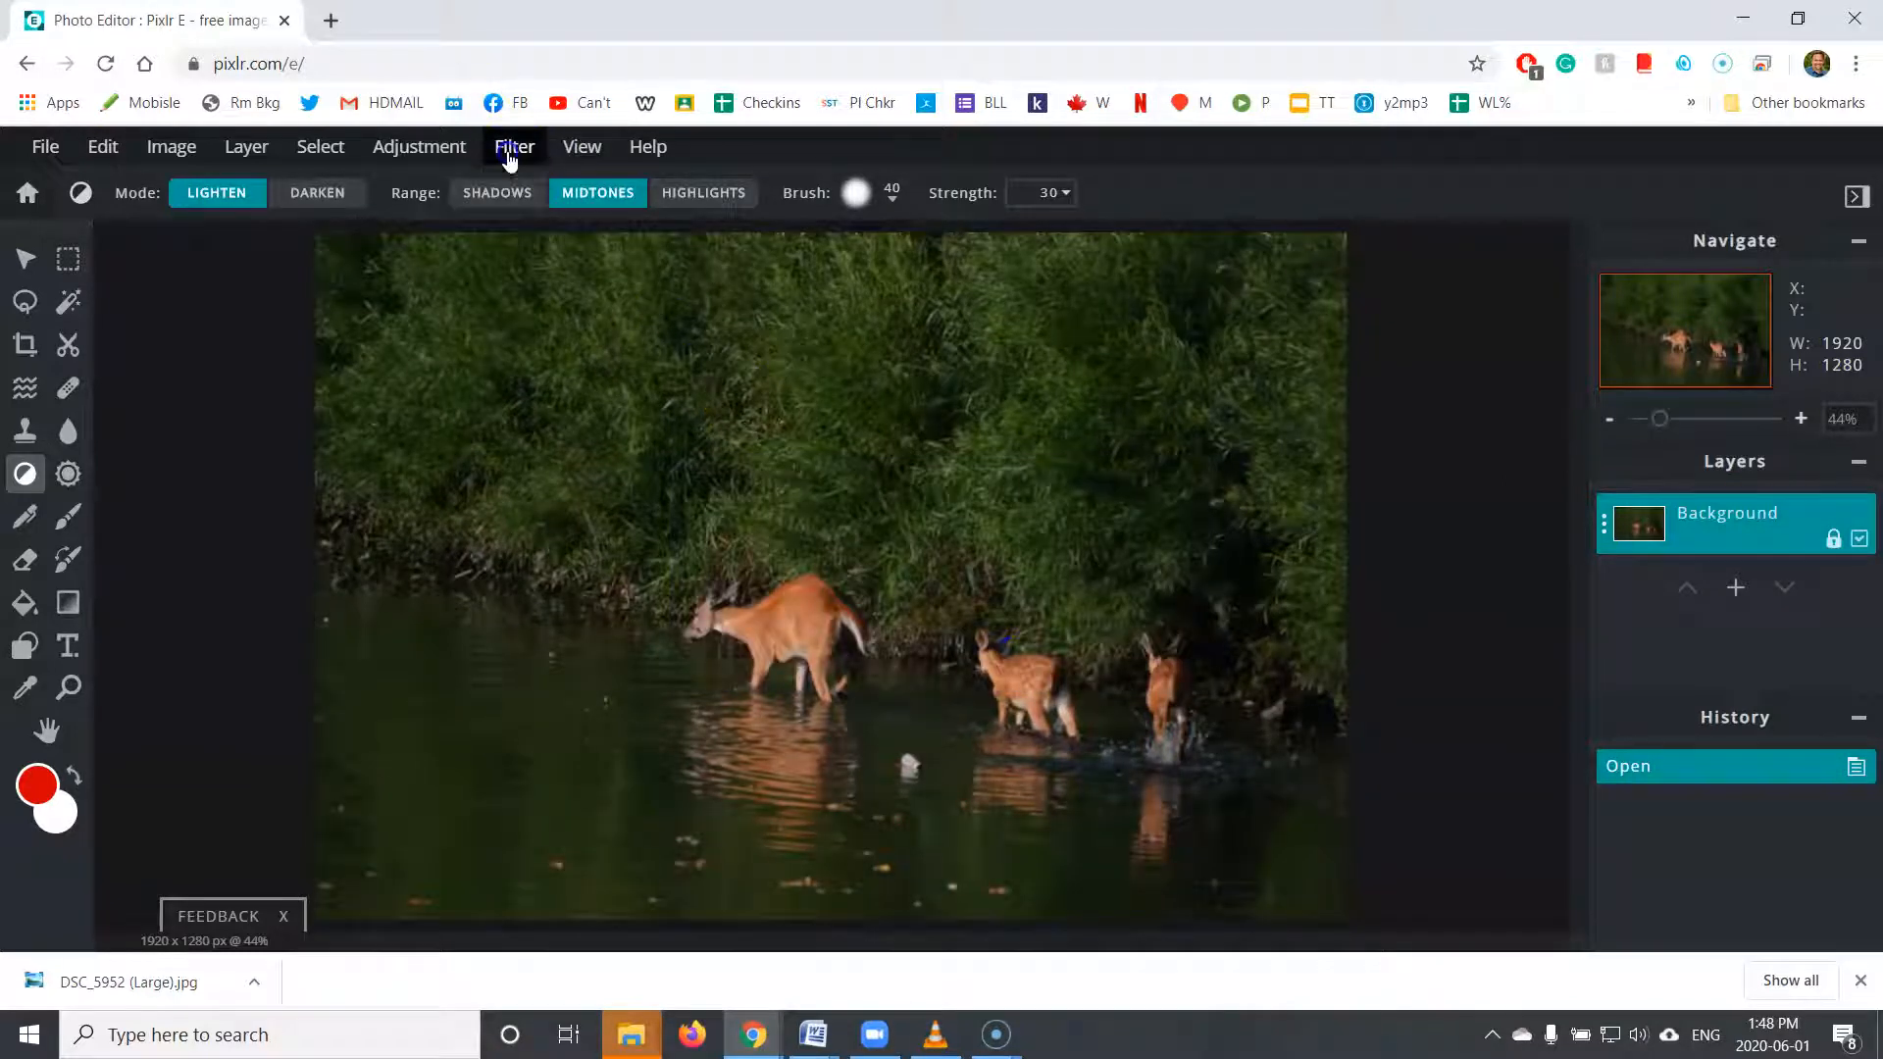
# - Try the Glamour filter on the deer photo at an amount of 64, followed by a much lower amount
pyautogui.click(512, 150)
pyautogui.click(559, 334)
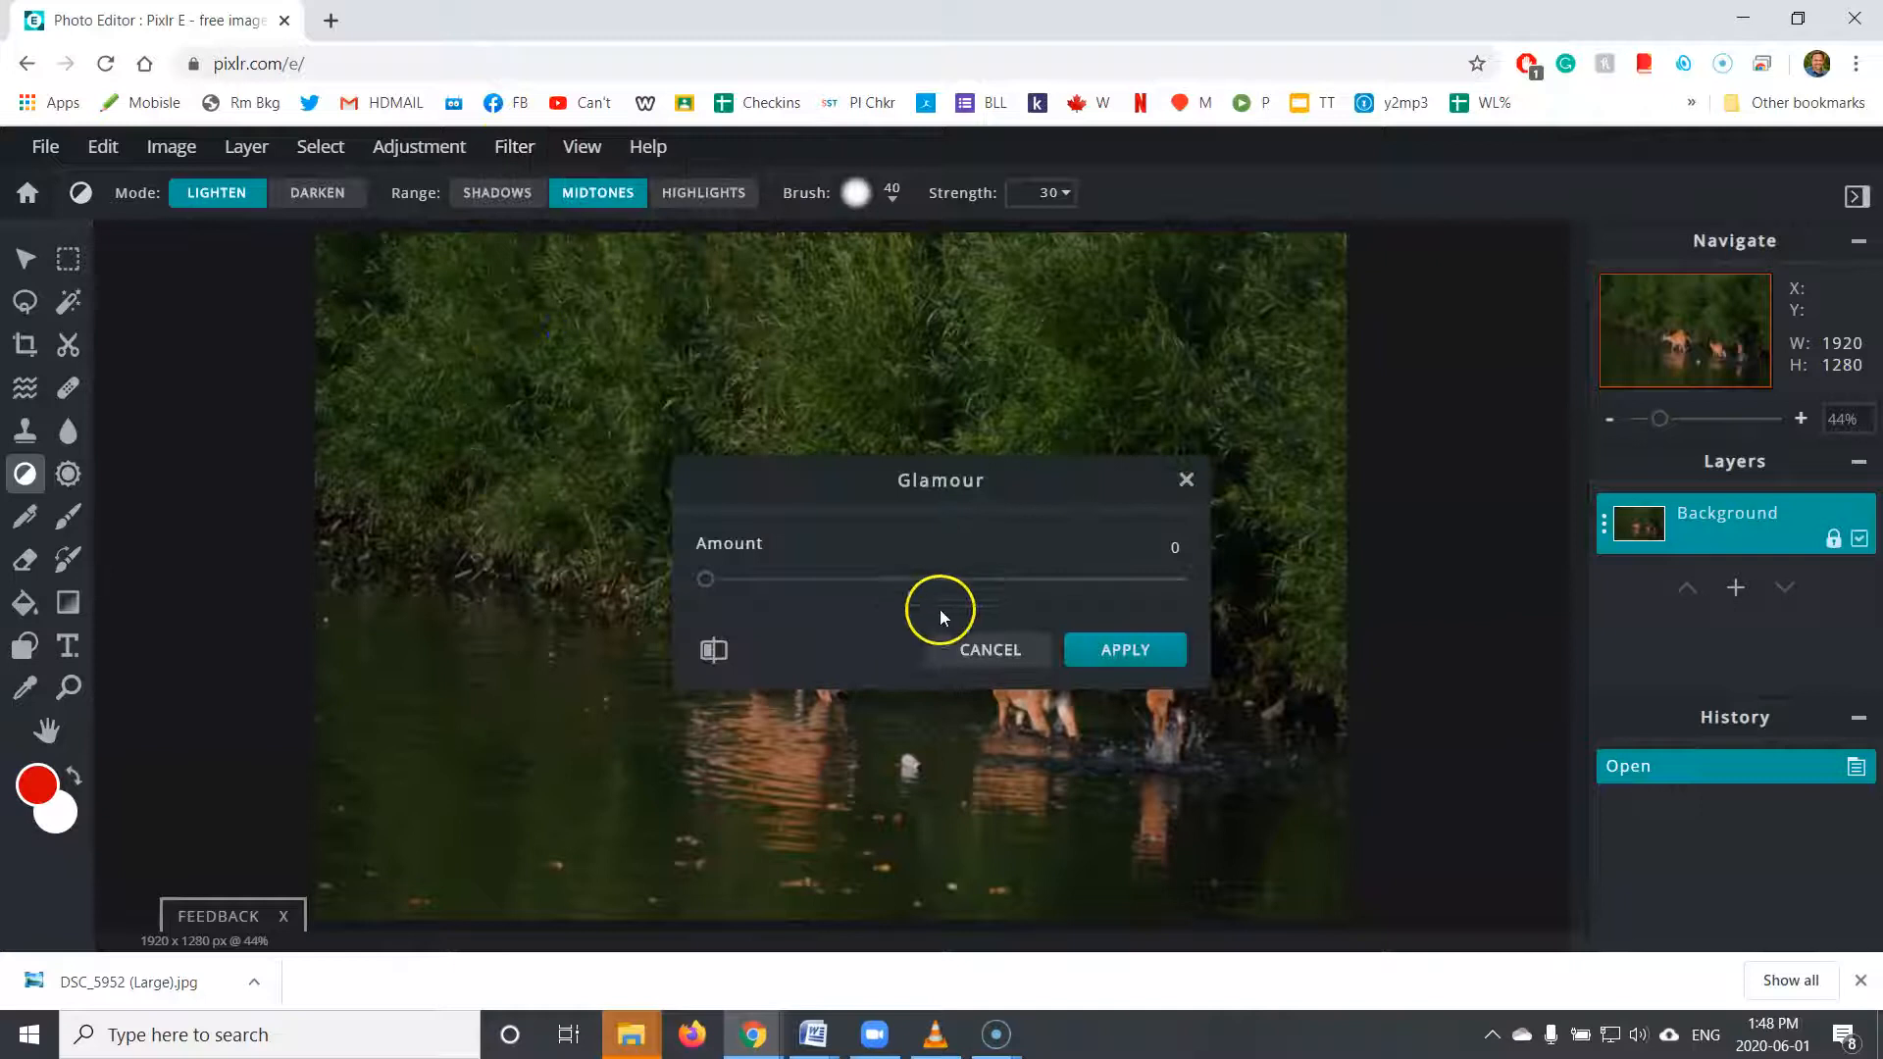
pyautogui.moveTo(778, 597); pyautogui.dragTo(1008, 589)
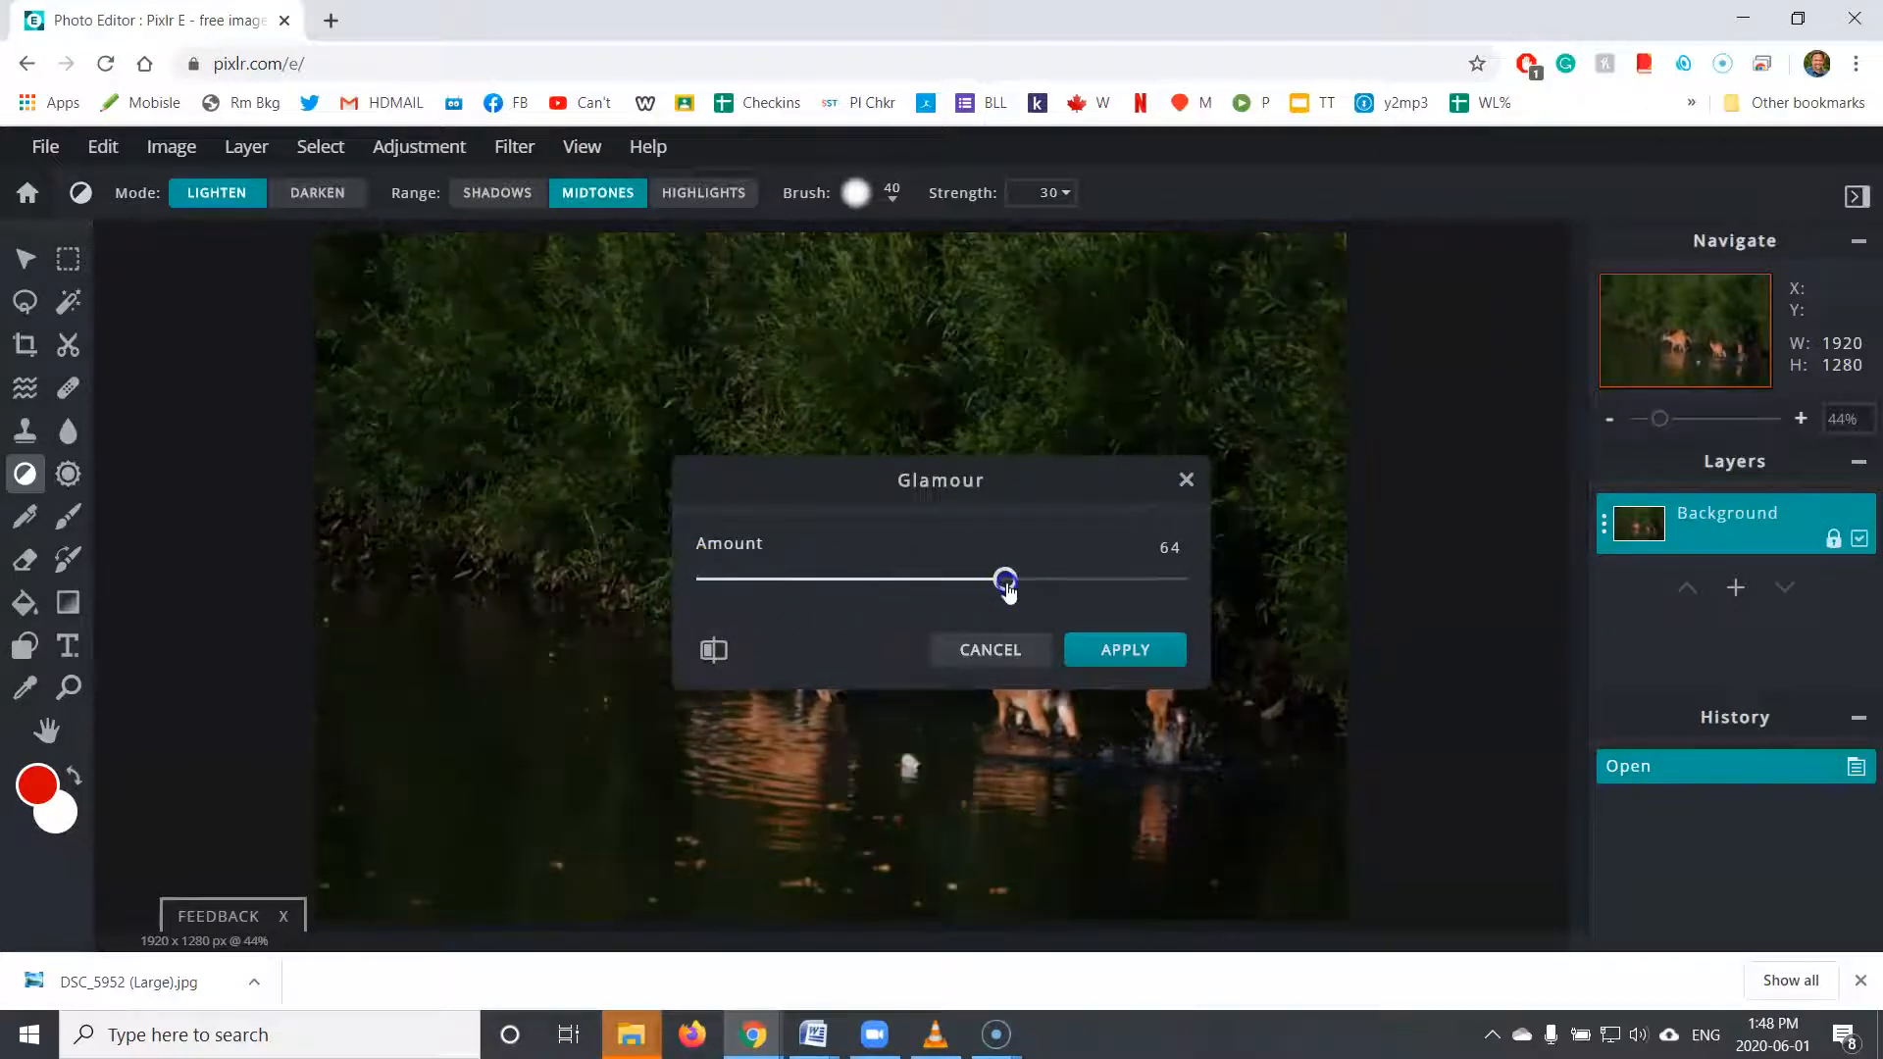
pyautogui.click(739, 579)
pyautogui.click(975, 643)
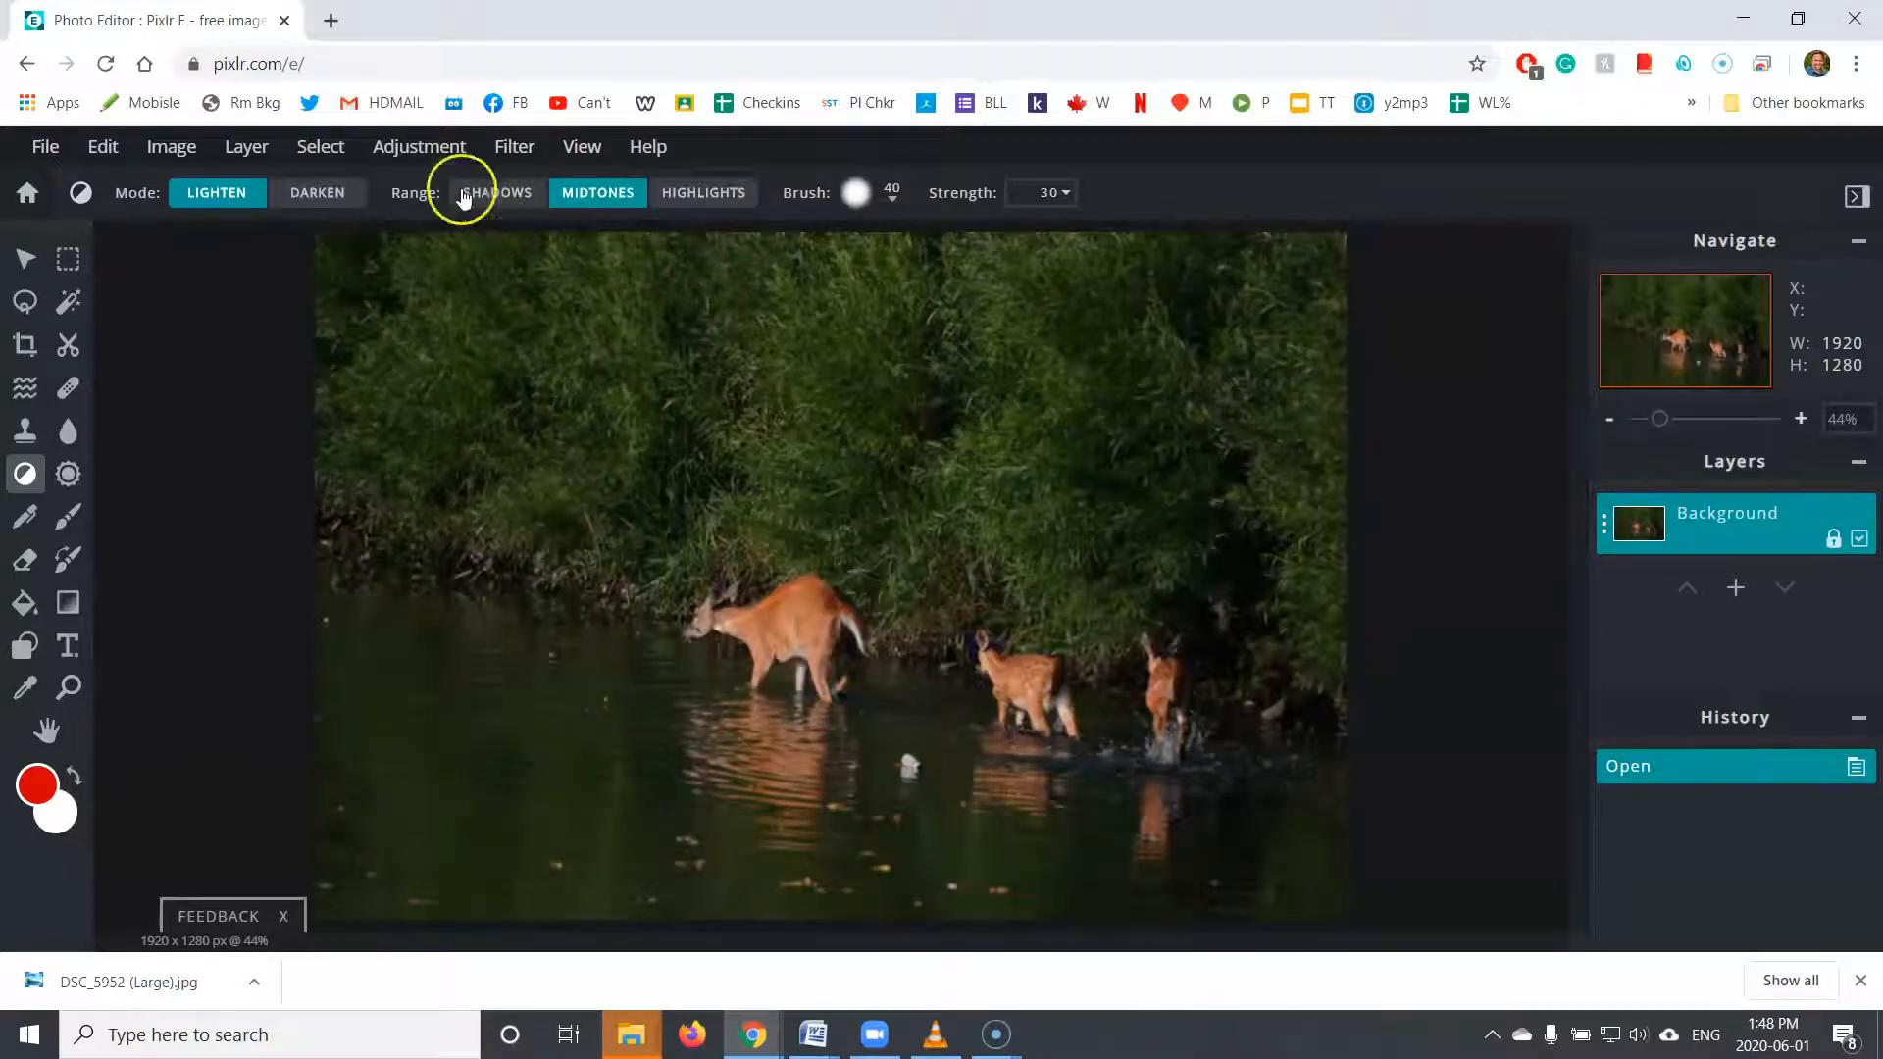
# - Set up the color brush in Increase mode with the Saturation method and a strength of 23
pyautogui.click(433, 164)
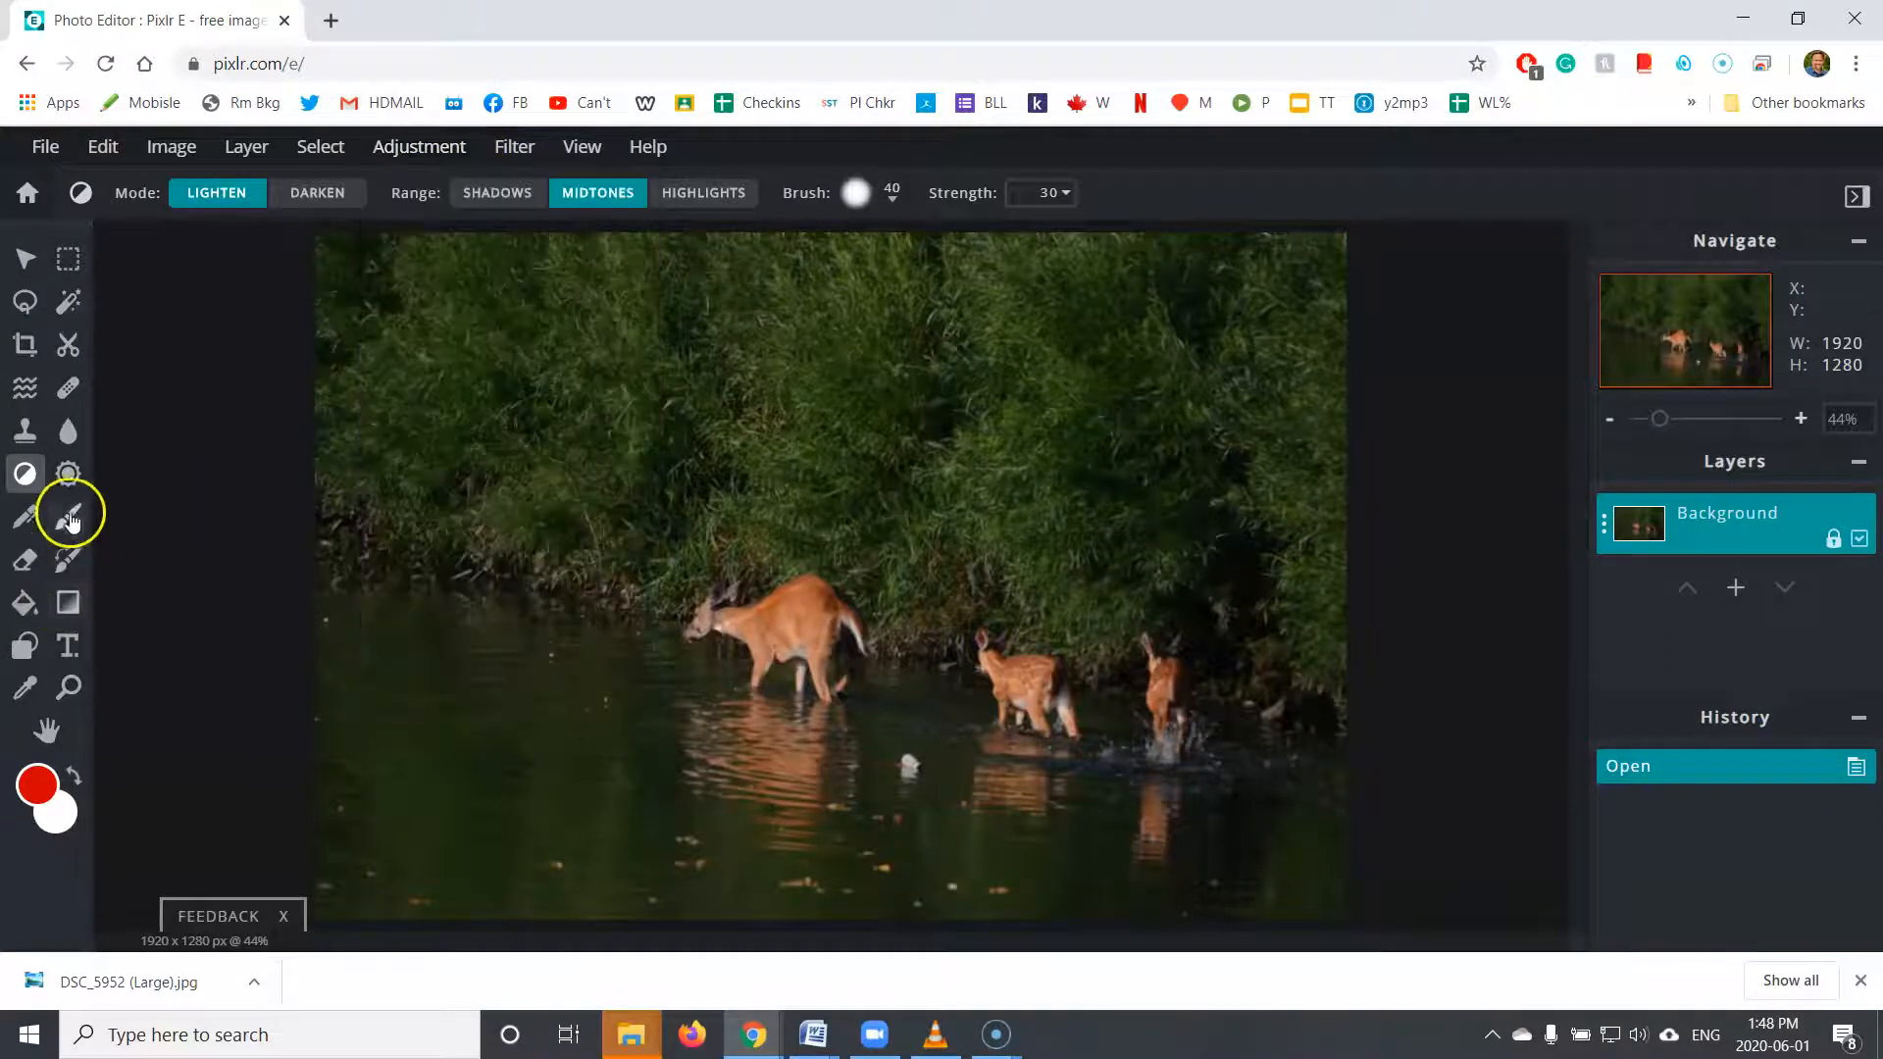
pyautogui.click(67, 475)
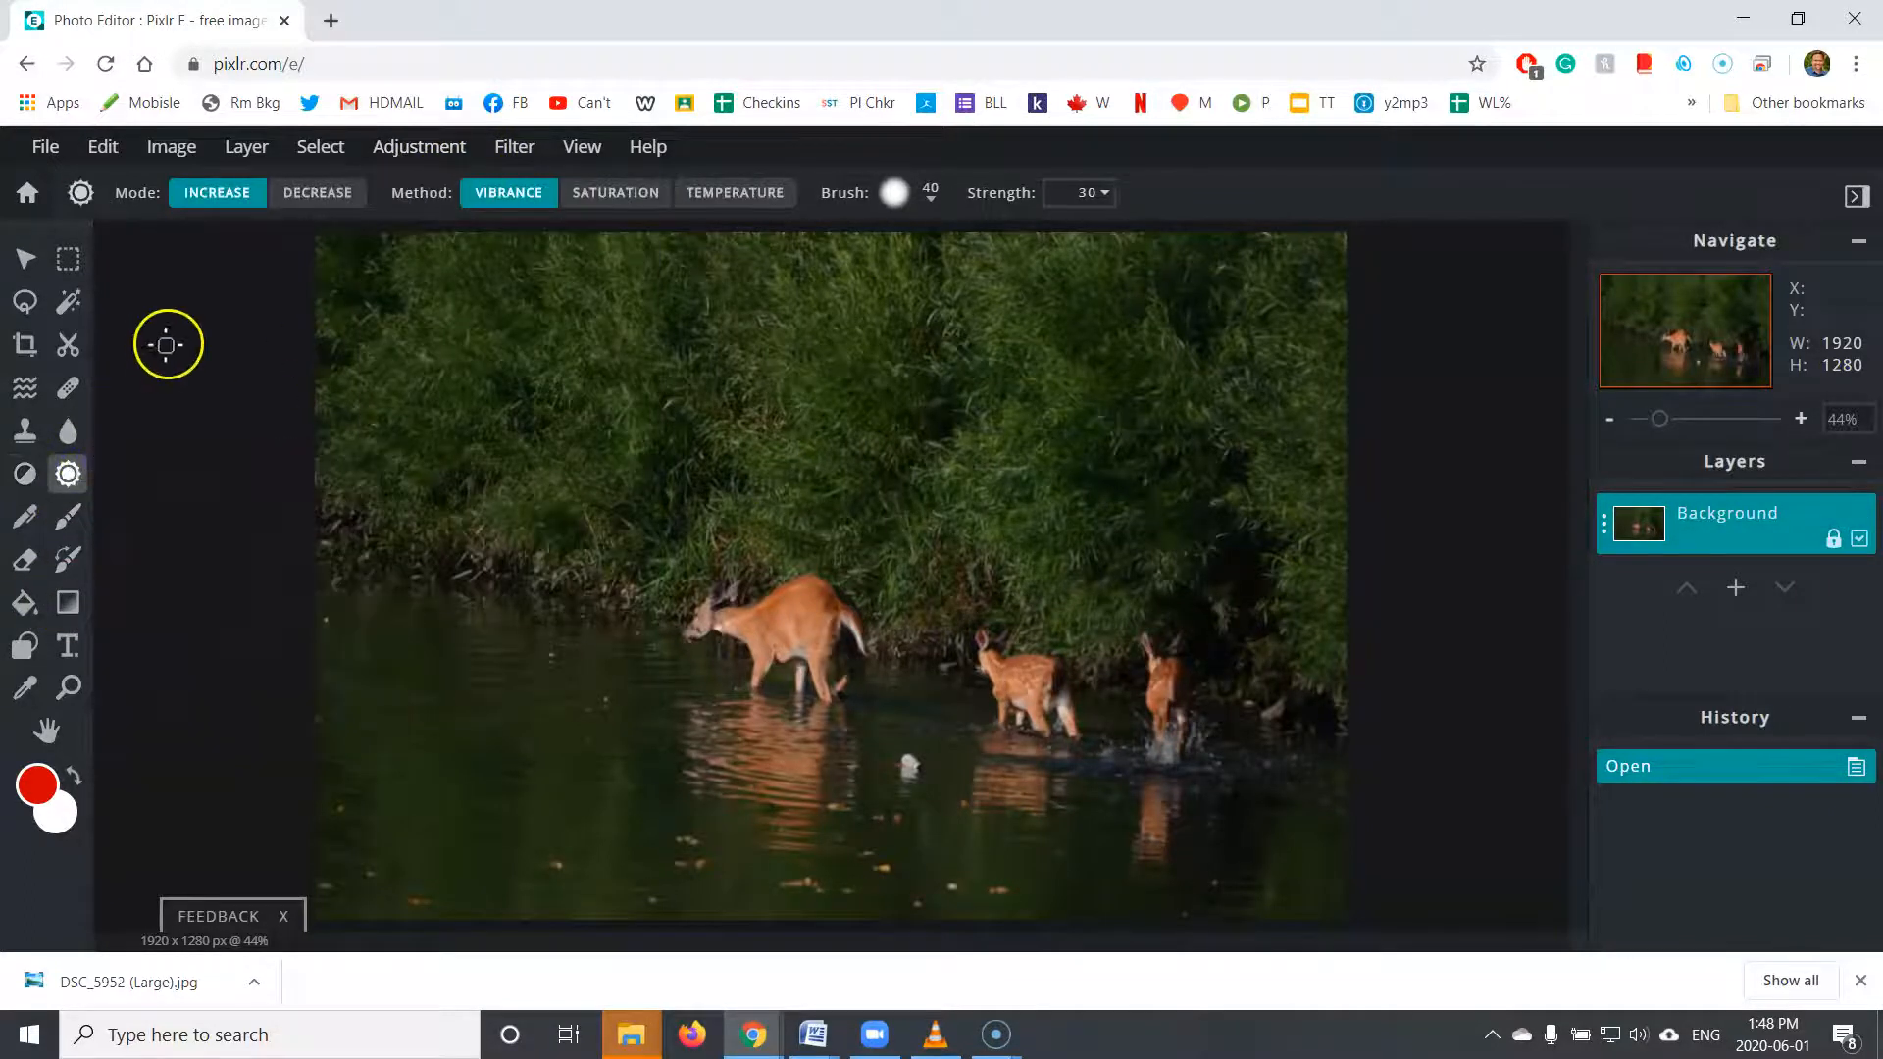
pyautogui.click(637, 201)
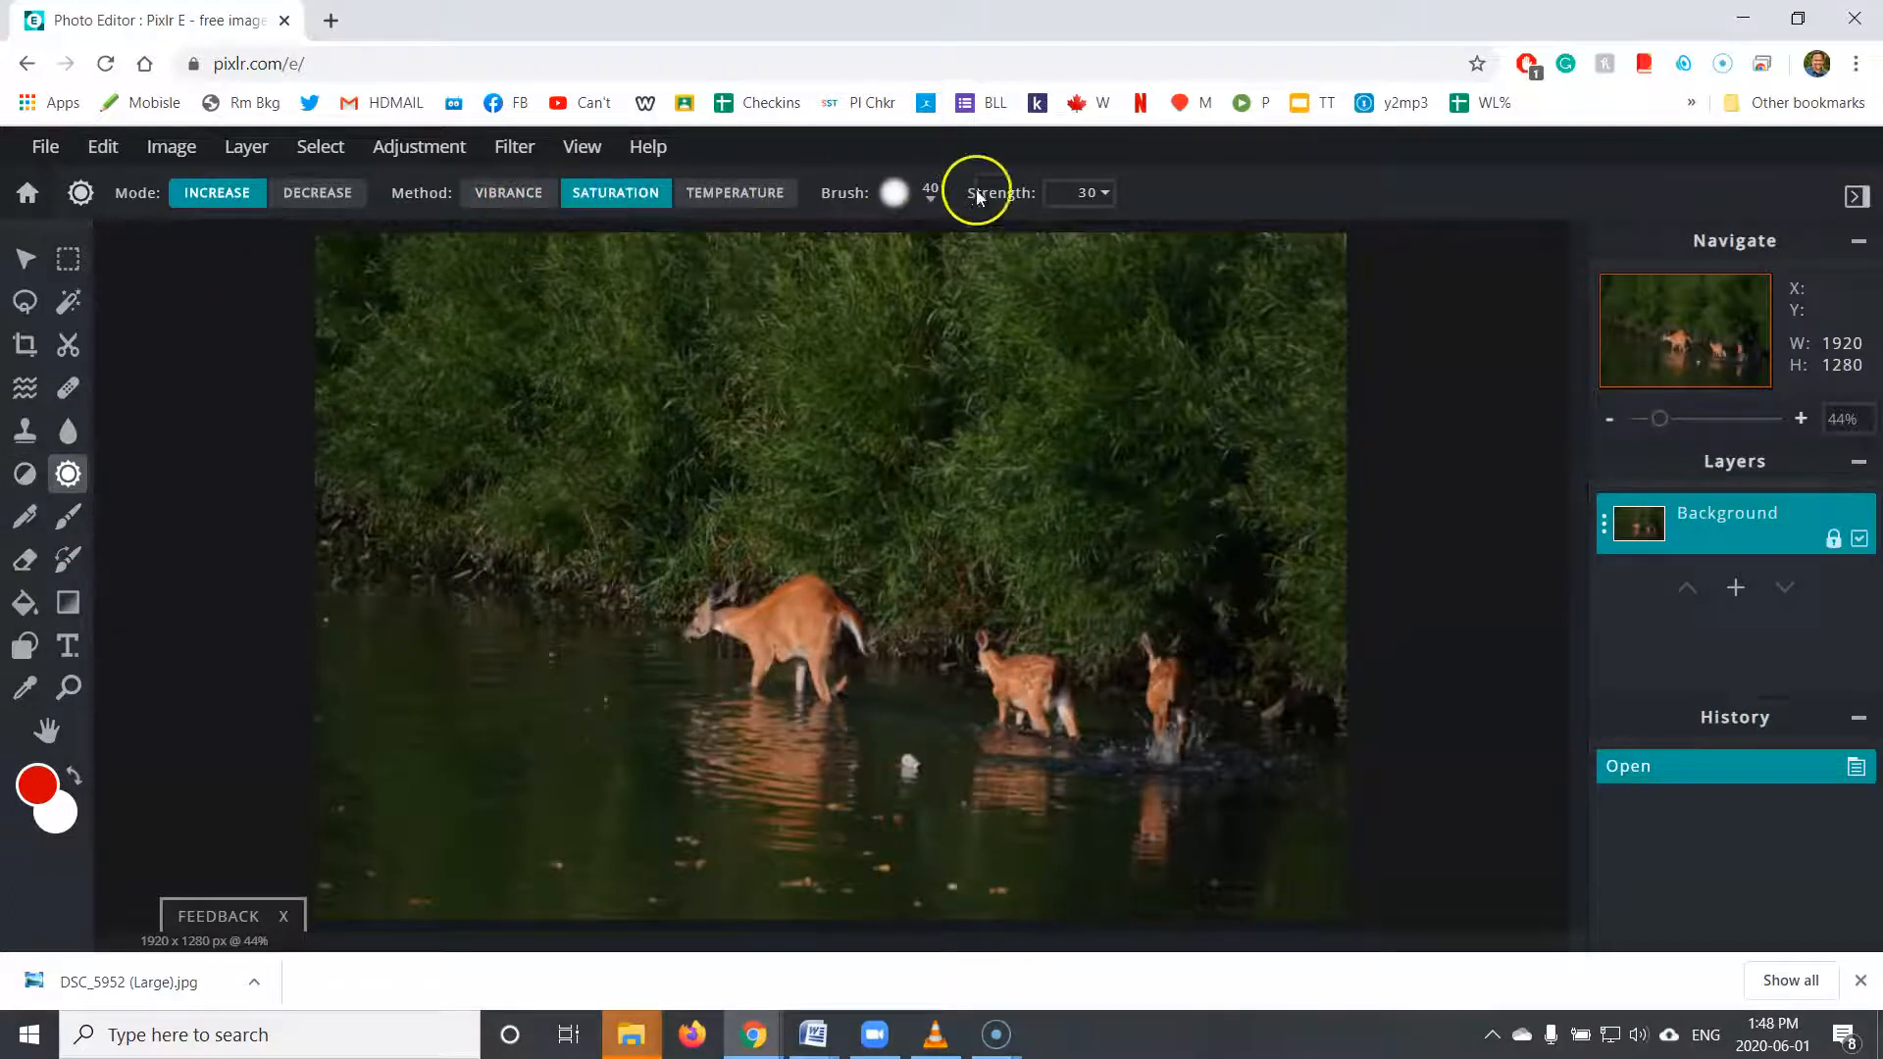
pyautogui.click(1104, 192)
pyautogui.moveTo(984, 250); pyautogui.dragTo(1001, 243)
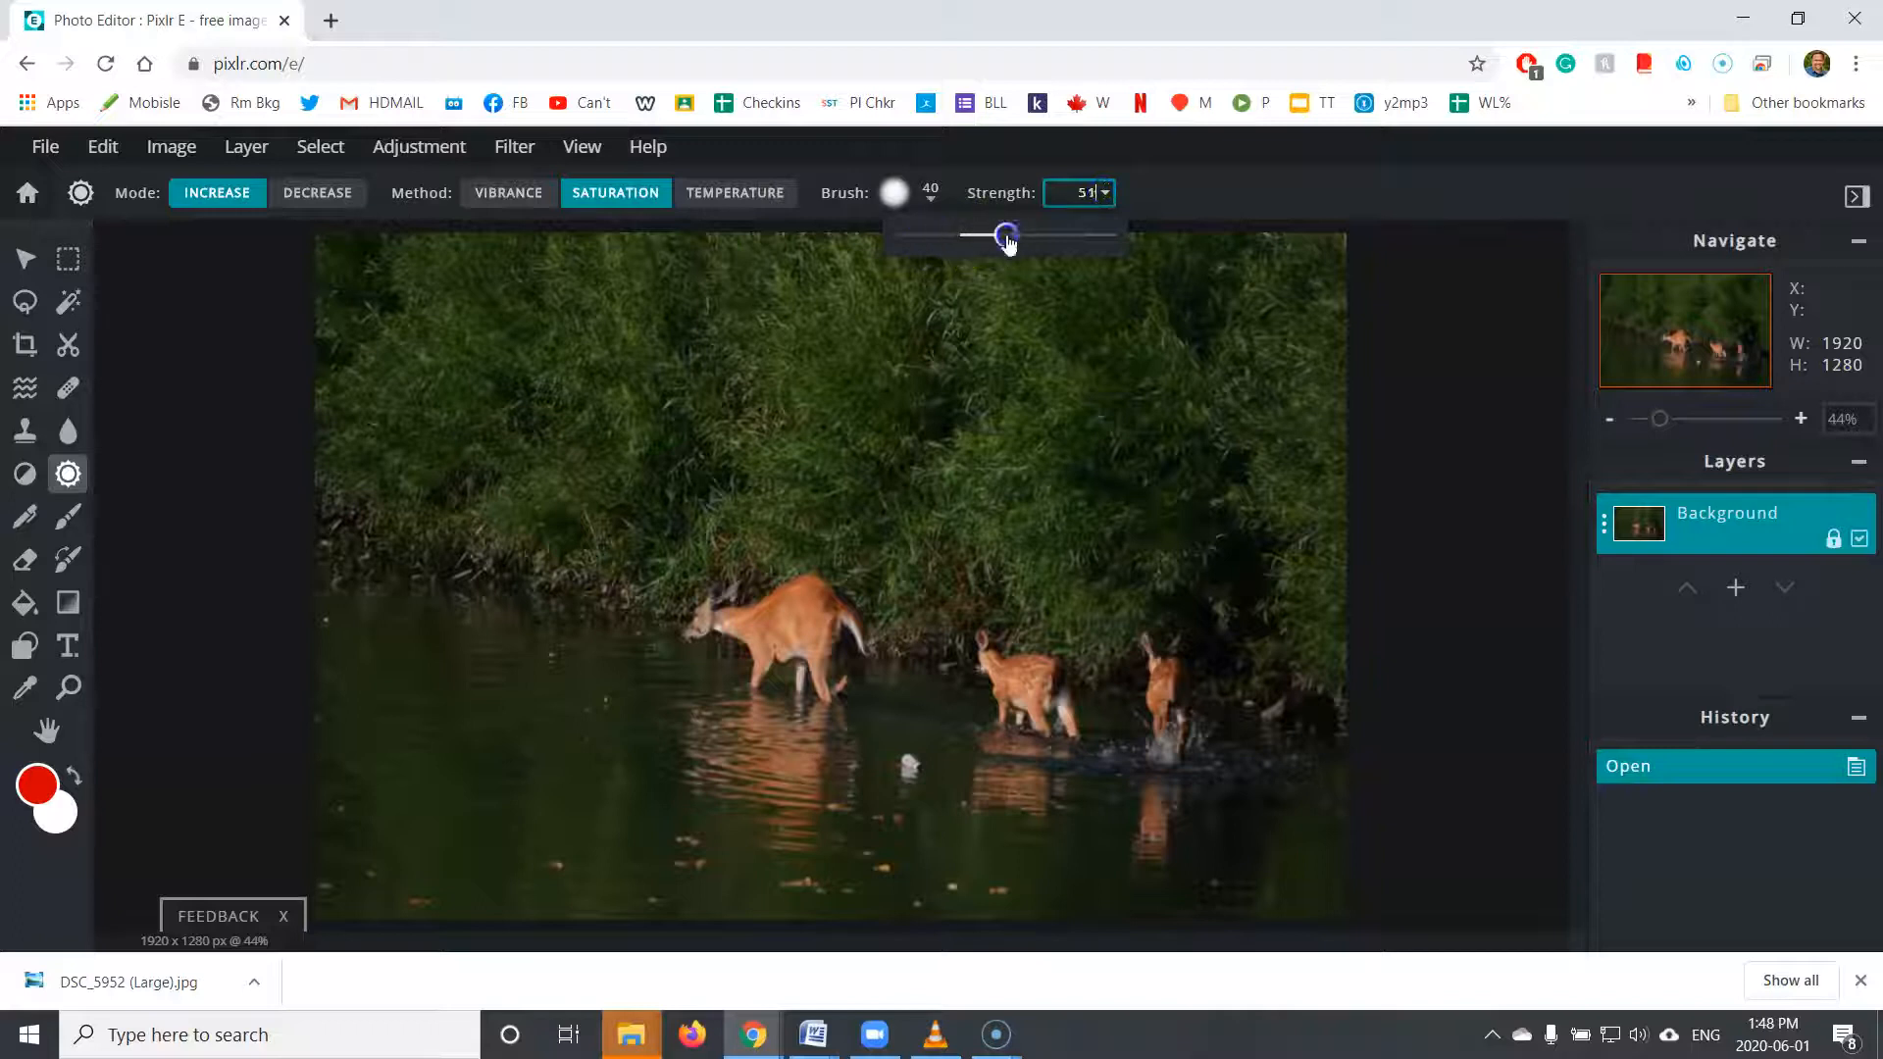
# - Look through the options of the paint brush, magic wand, cutout, patch, blur, saturation and Liquify tools, plus the available layer commands
pyautogui.click(68, 517)
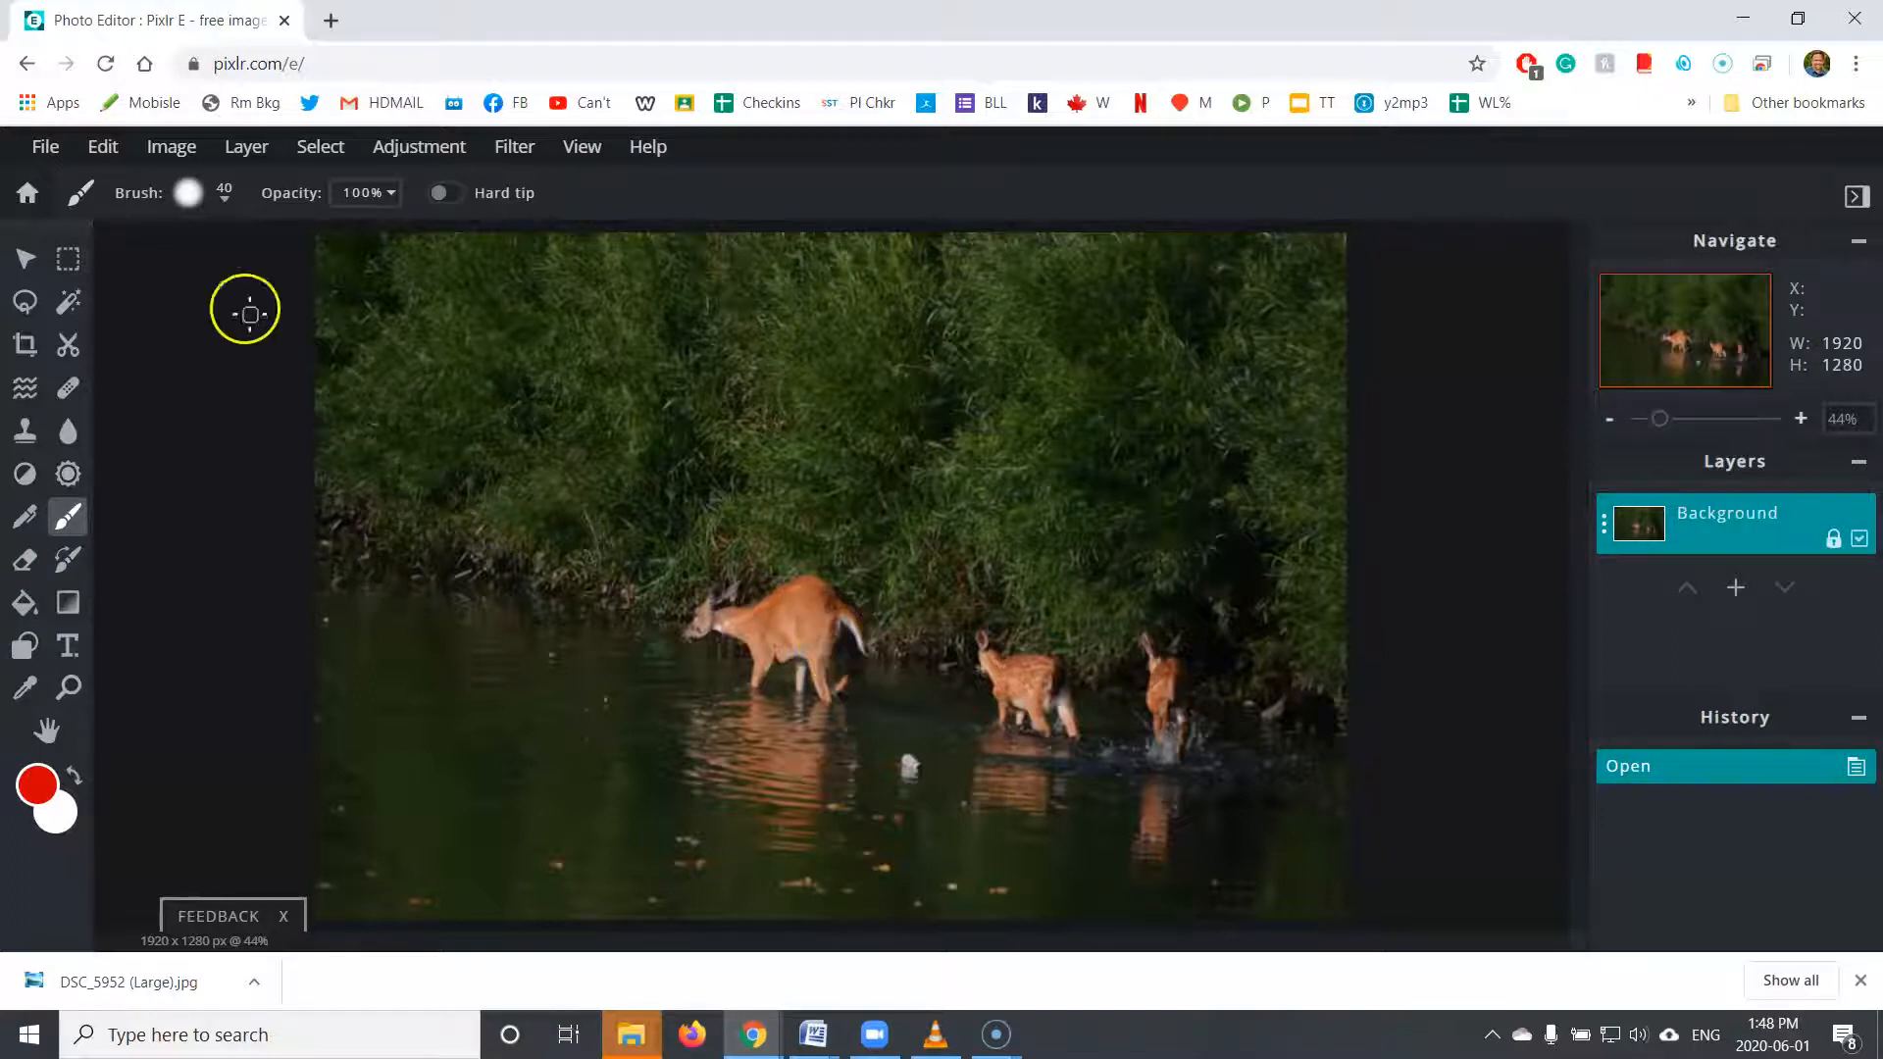
pyautogui.click(68, 306)
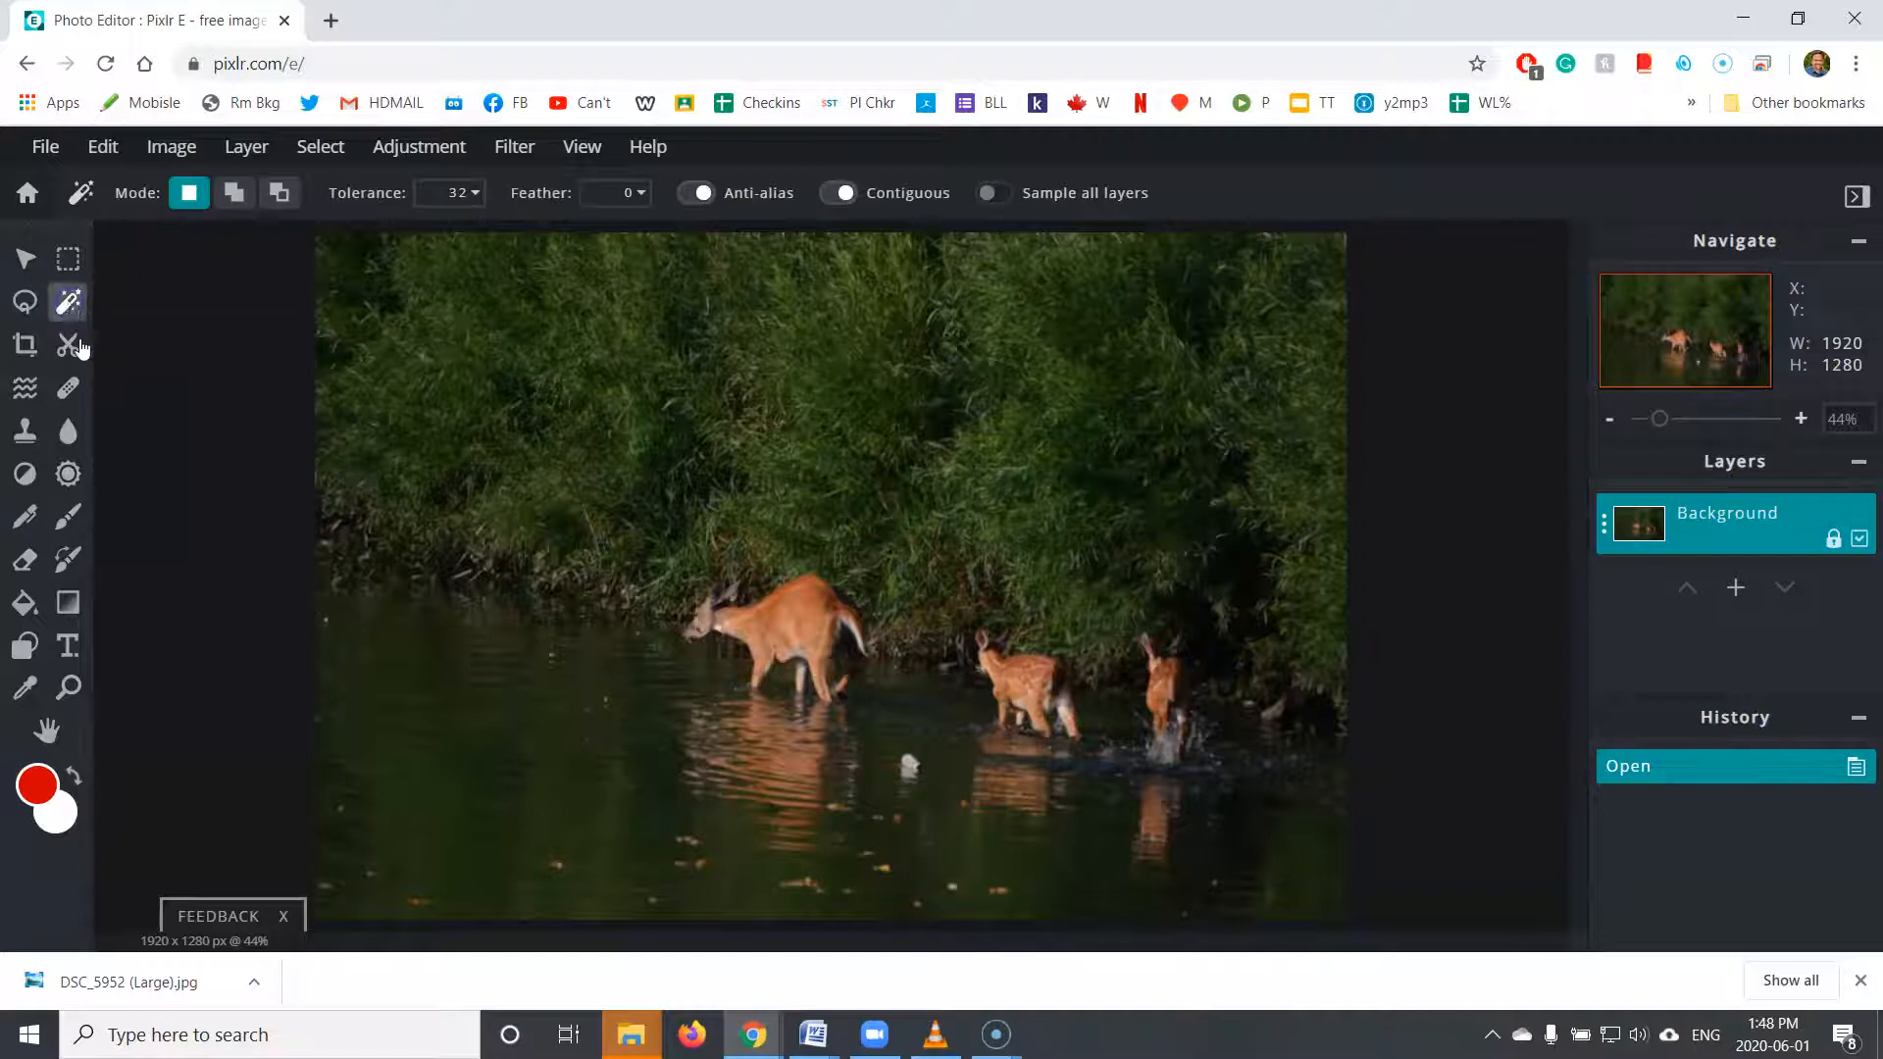
pyautogui.click(78, 346)
pyautogui.click(70, 393)
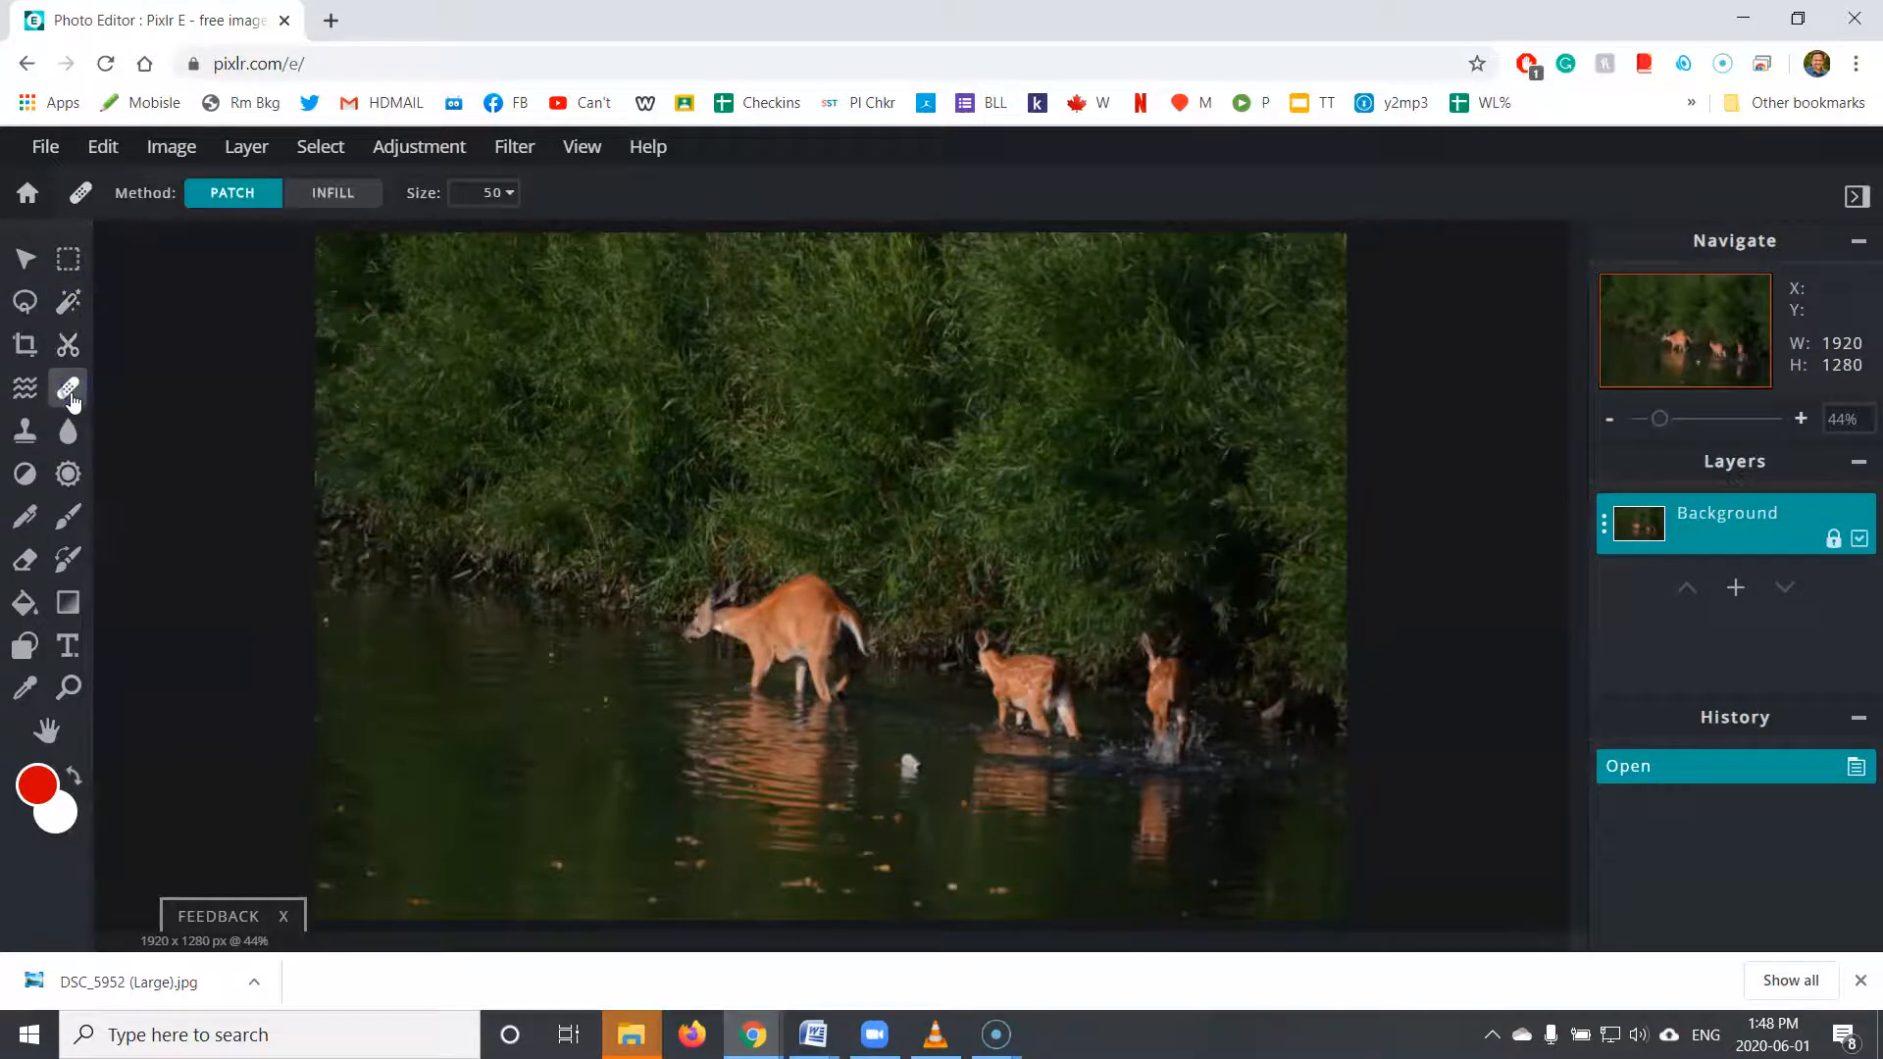
pyautogui.click(71, 442)
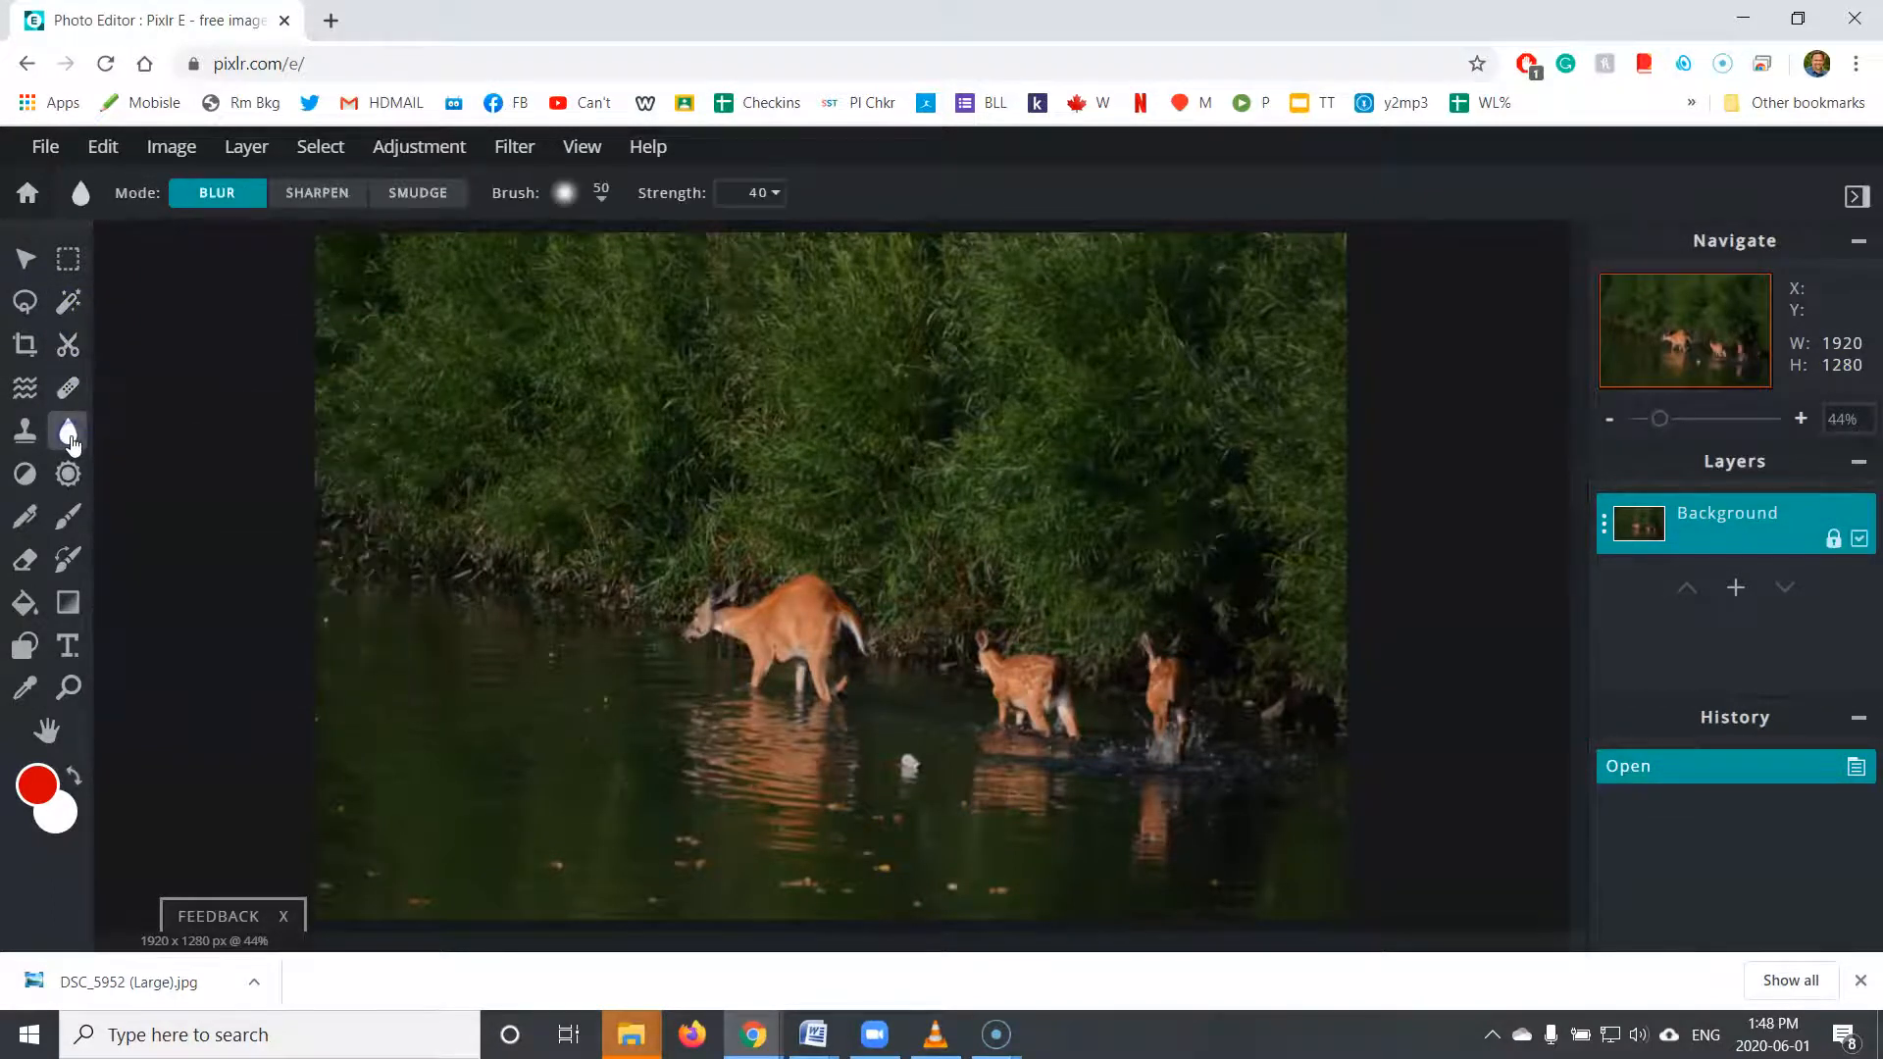
pyautogui.click(67, 473)
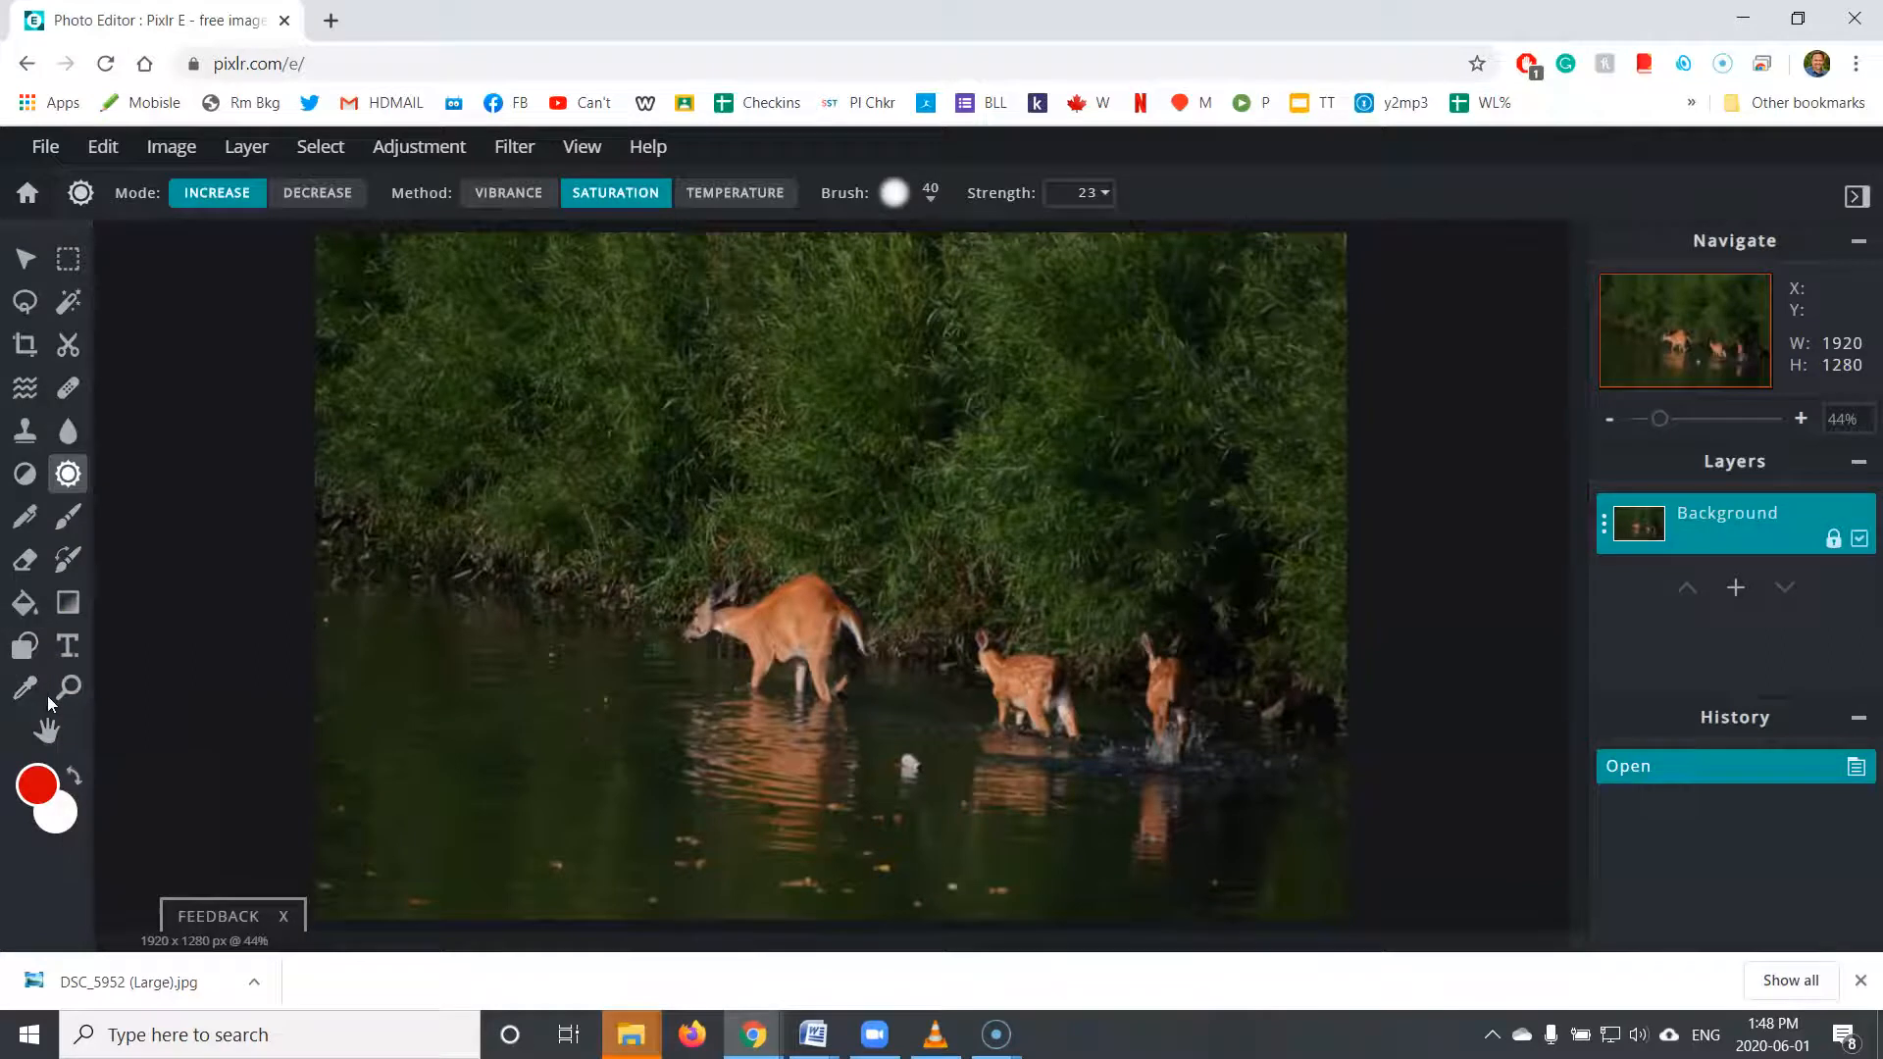
pyautogui.click(24, 392)
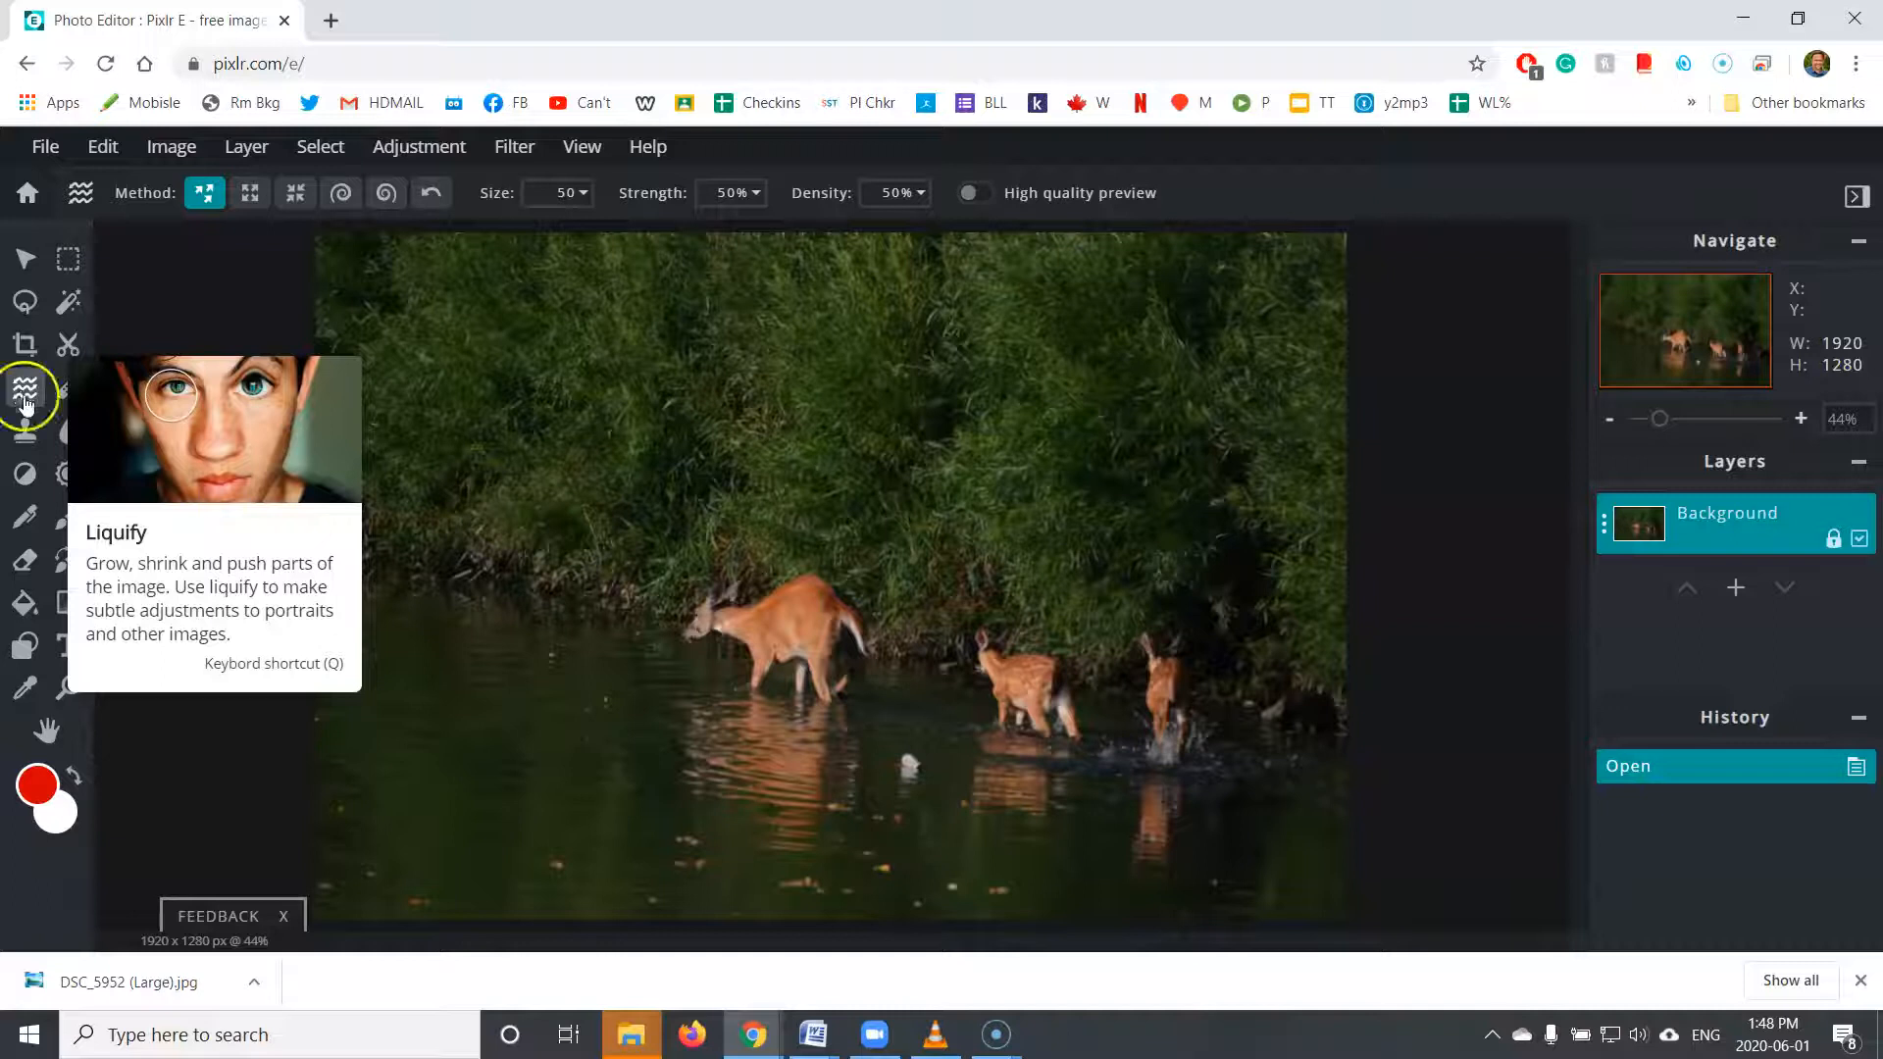
pyautogui.click(236, 152)
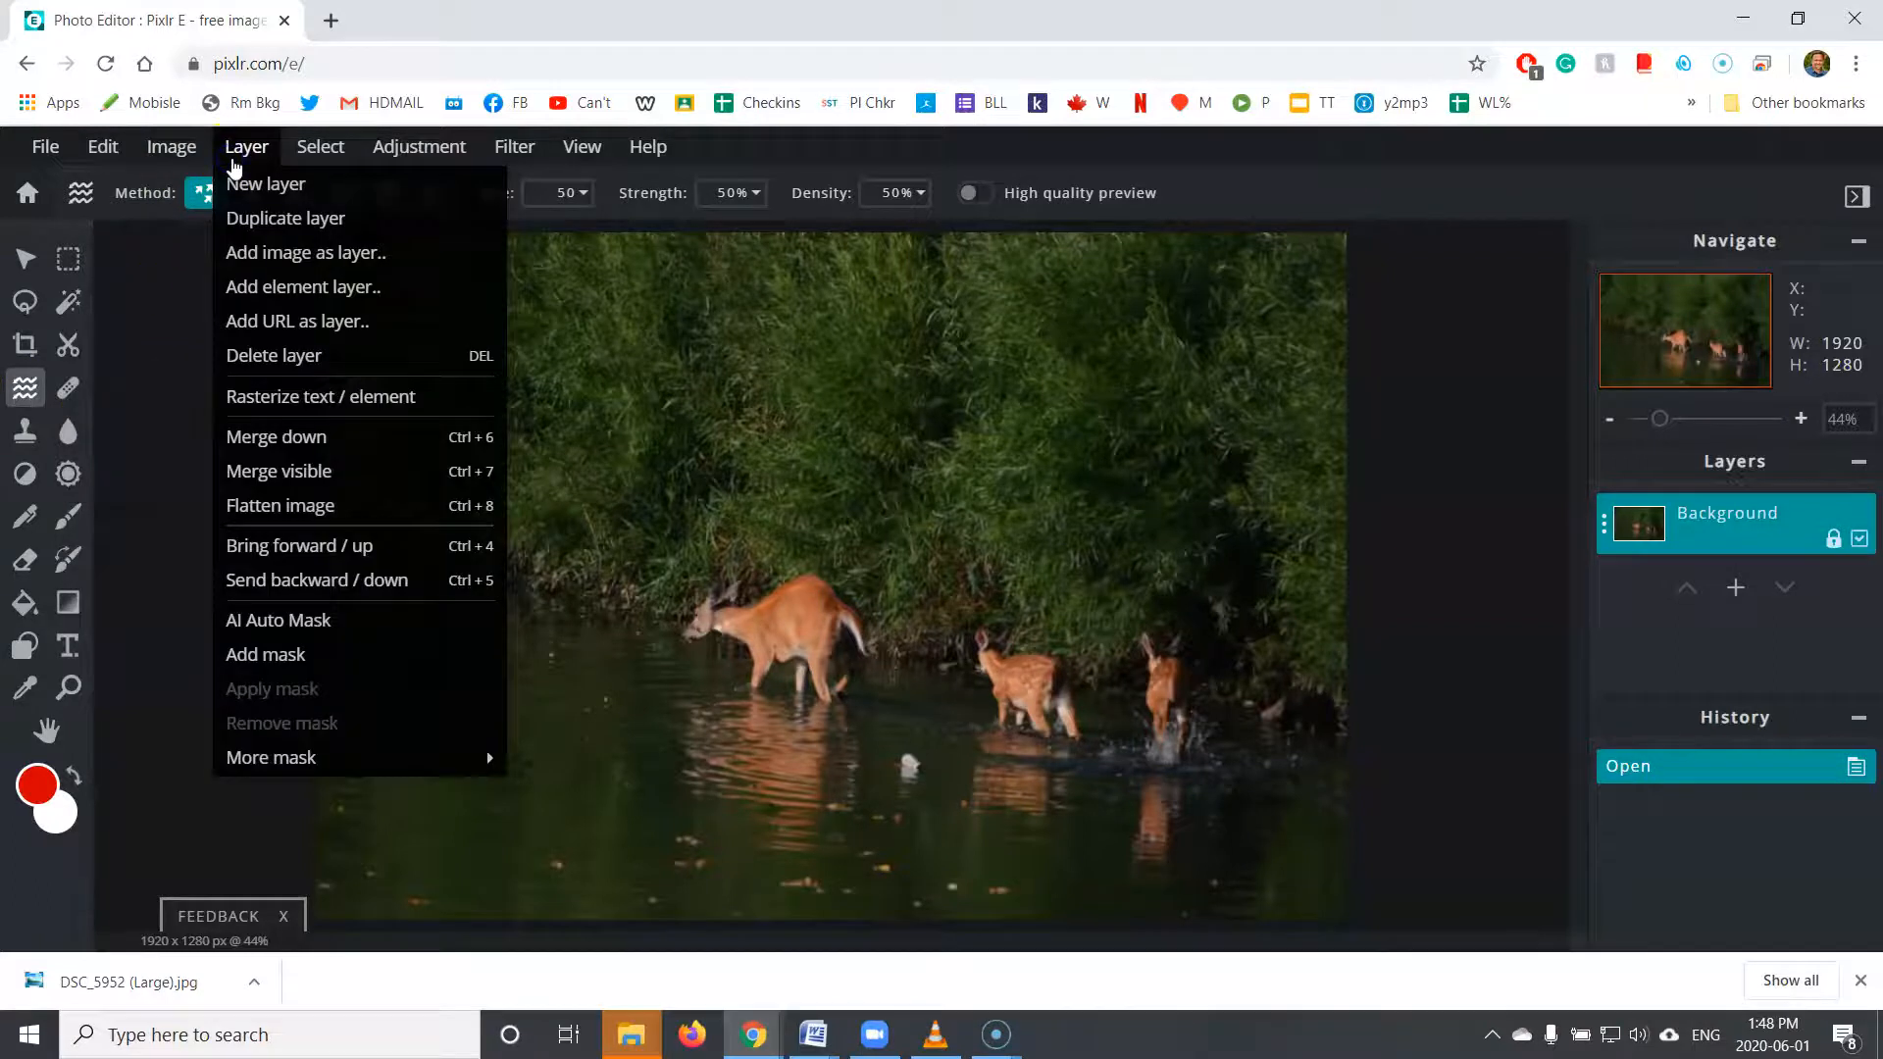
# - Try a Hue & saturation adjustment on the deer photo with hue 9 and saturation 34
pyautogui.click(427, 162)
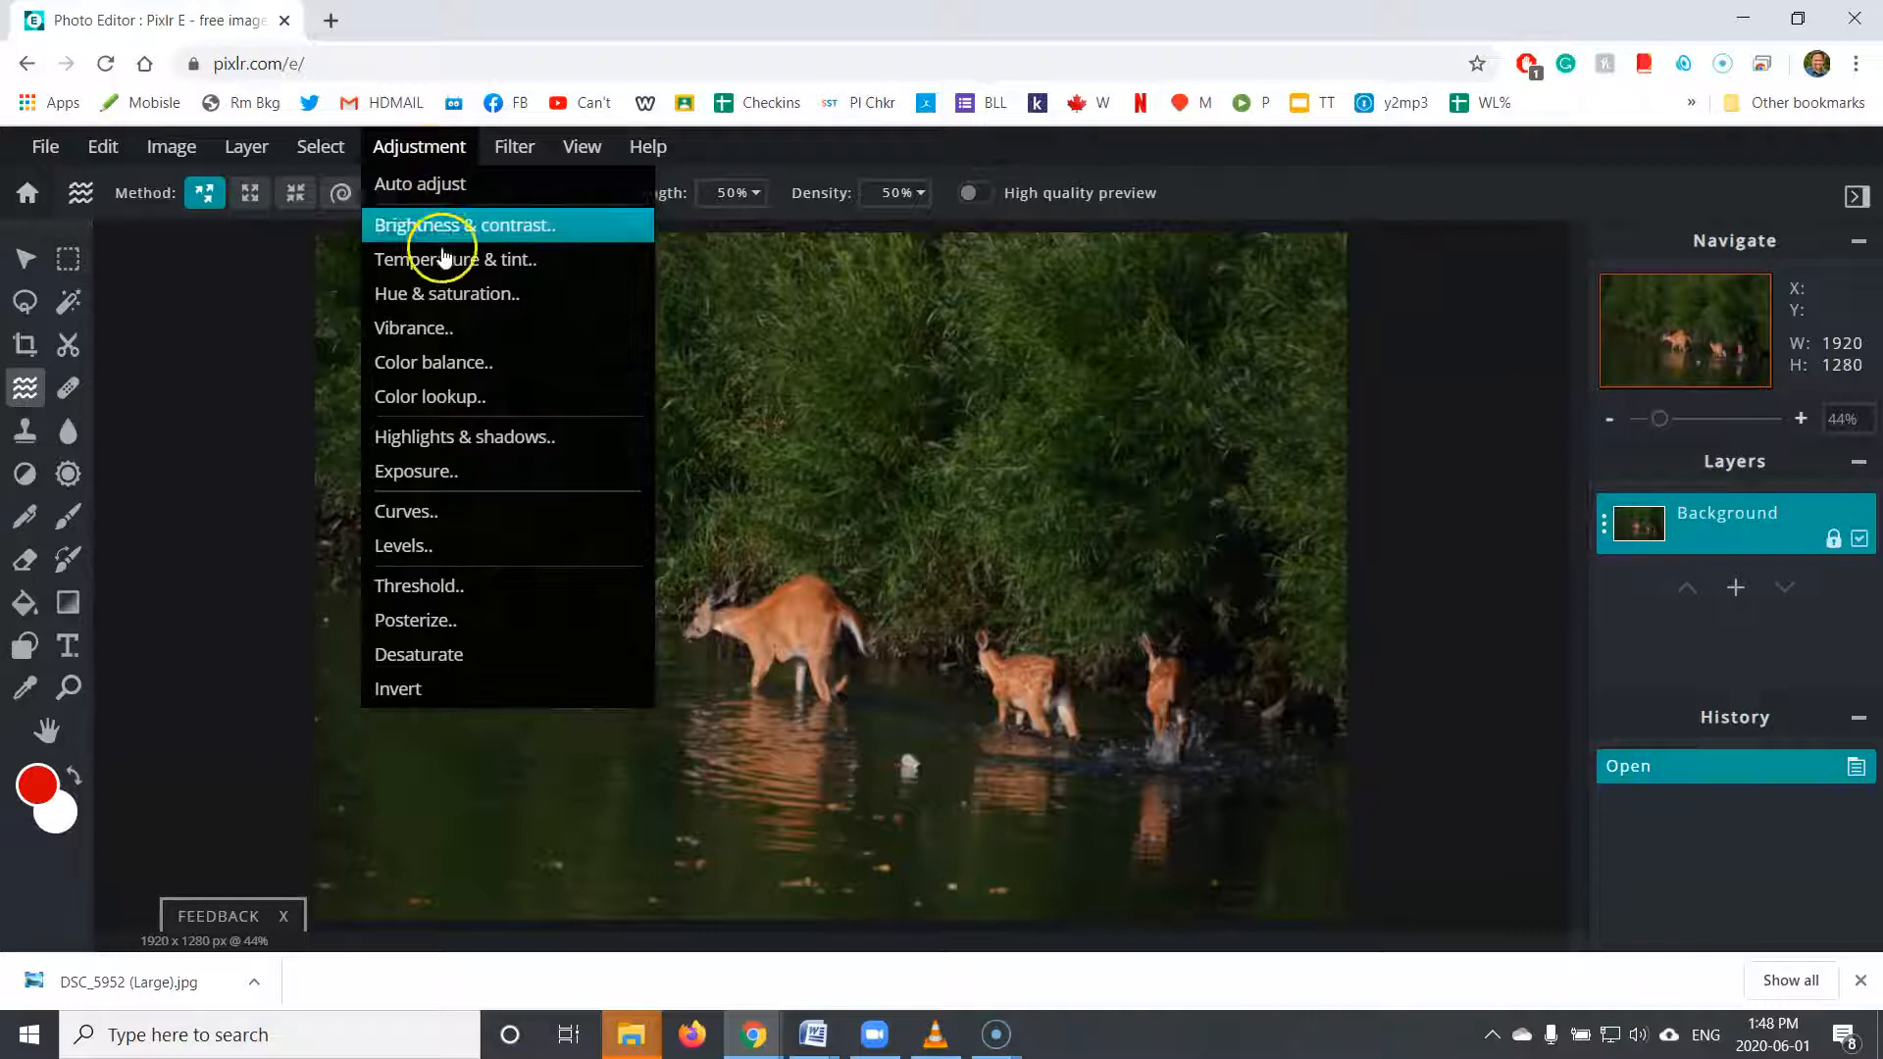
pyautogui.click(459, 297)
pyautogui.moveTo(971, 444); pyautogui.dragTo(1343, 275)
pyautogui.moveTo(1313, 379)
pyautogui.mouseDown()
pyautogui.moveTo(1421, 389)
pyautogui.moveTo(1228, 396)
pyautogui.moveTo(1319, 385)
pyautogui.mouseUp()
pyautogui.moveTo(1311, 478); pyautogui.dragTo(1354, 469)
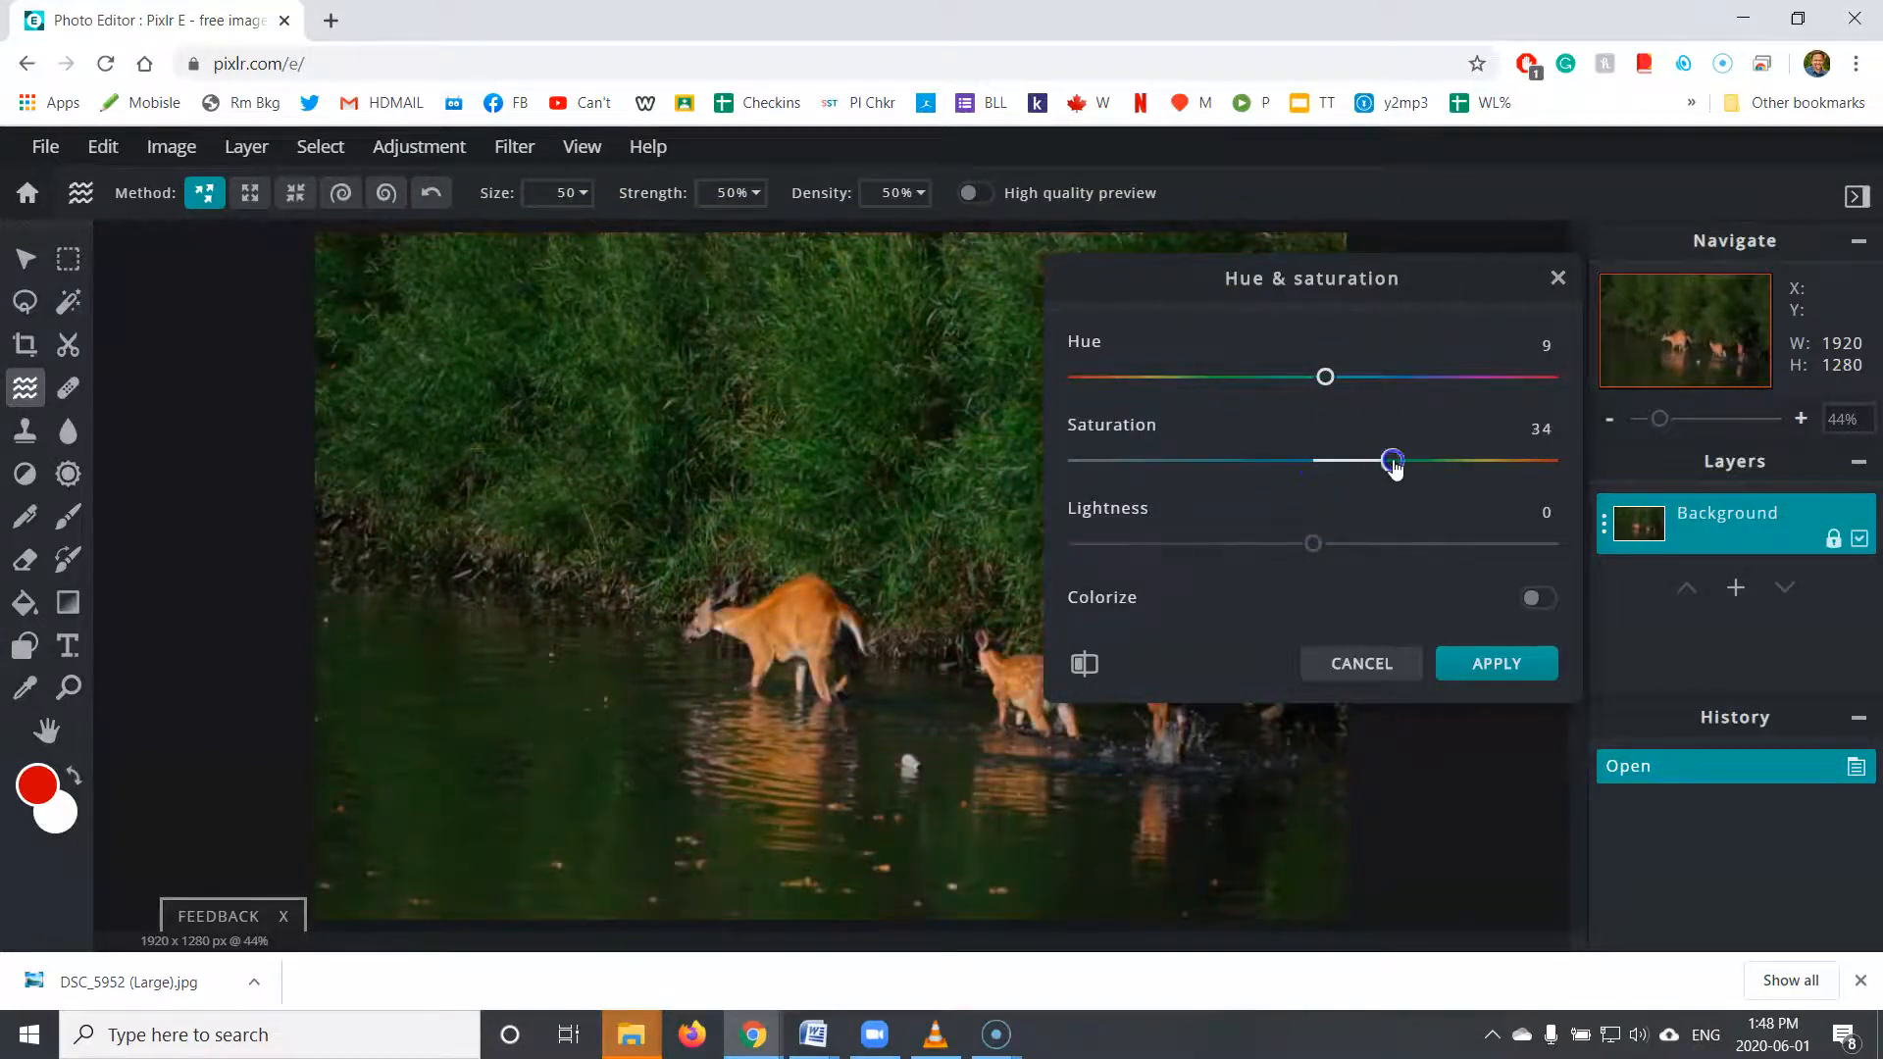
pyautogui.click(1405, 664)
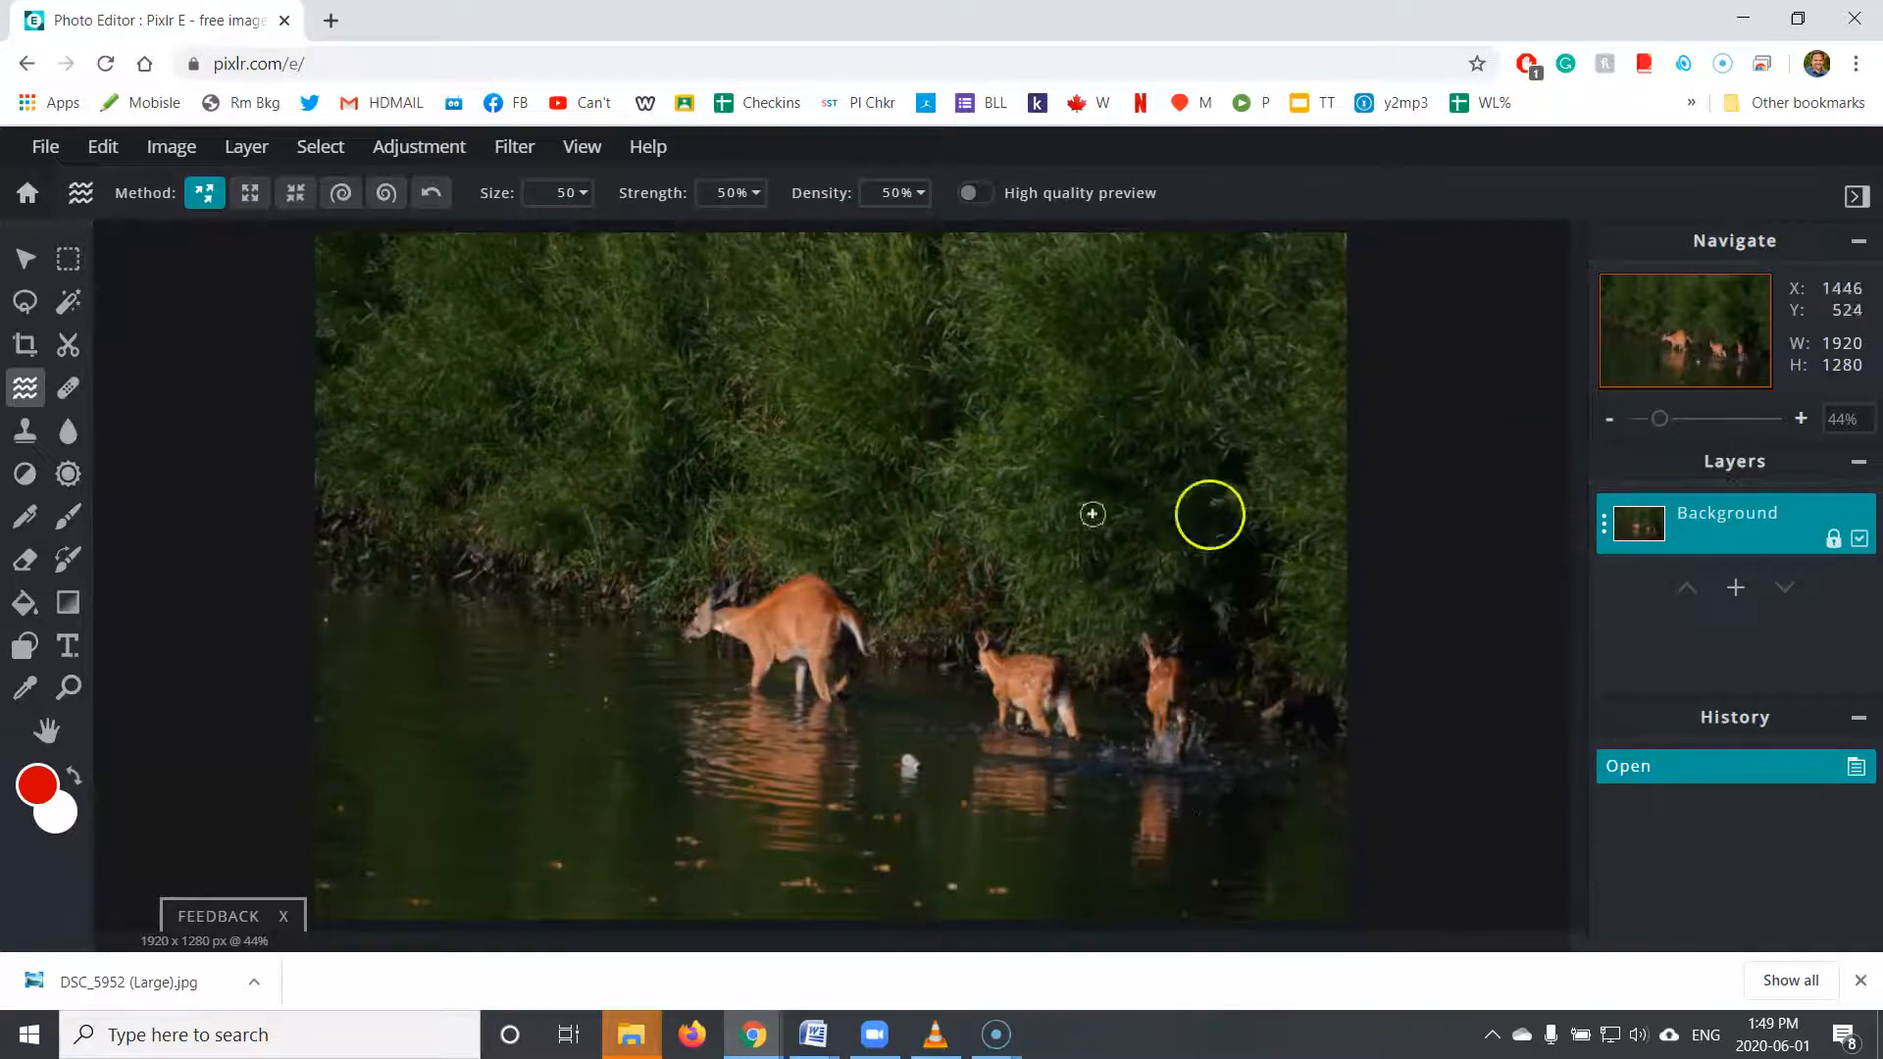
# - Review the file type, quality and size options for saving the deer photo, and leave without downloading
pyautogui.click(41, 147)
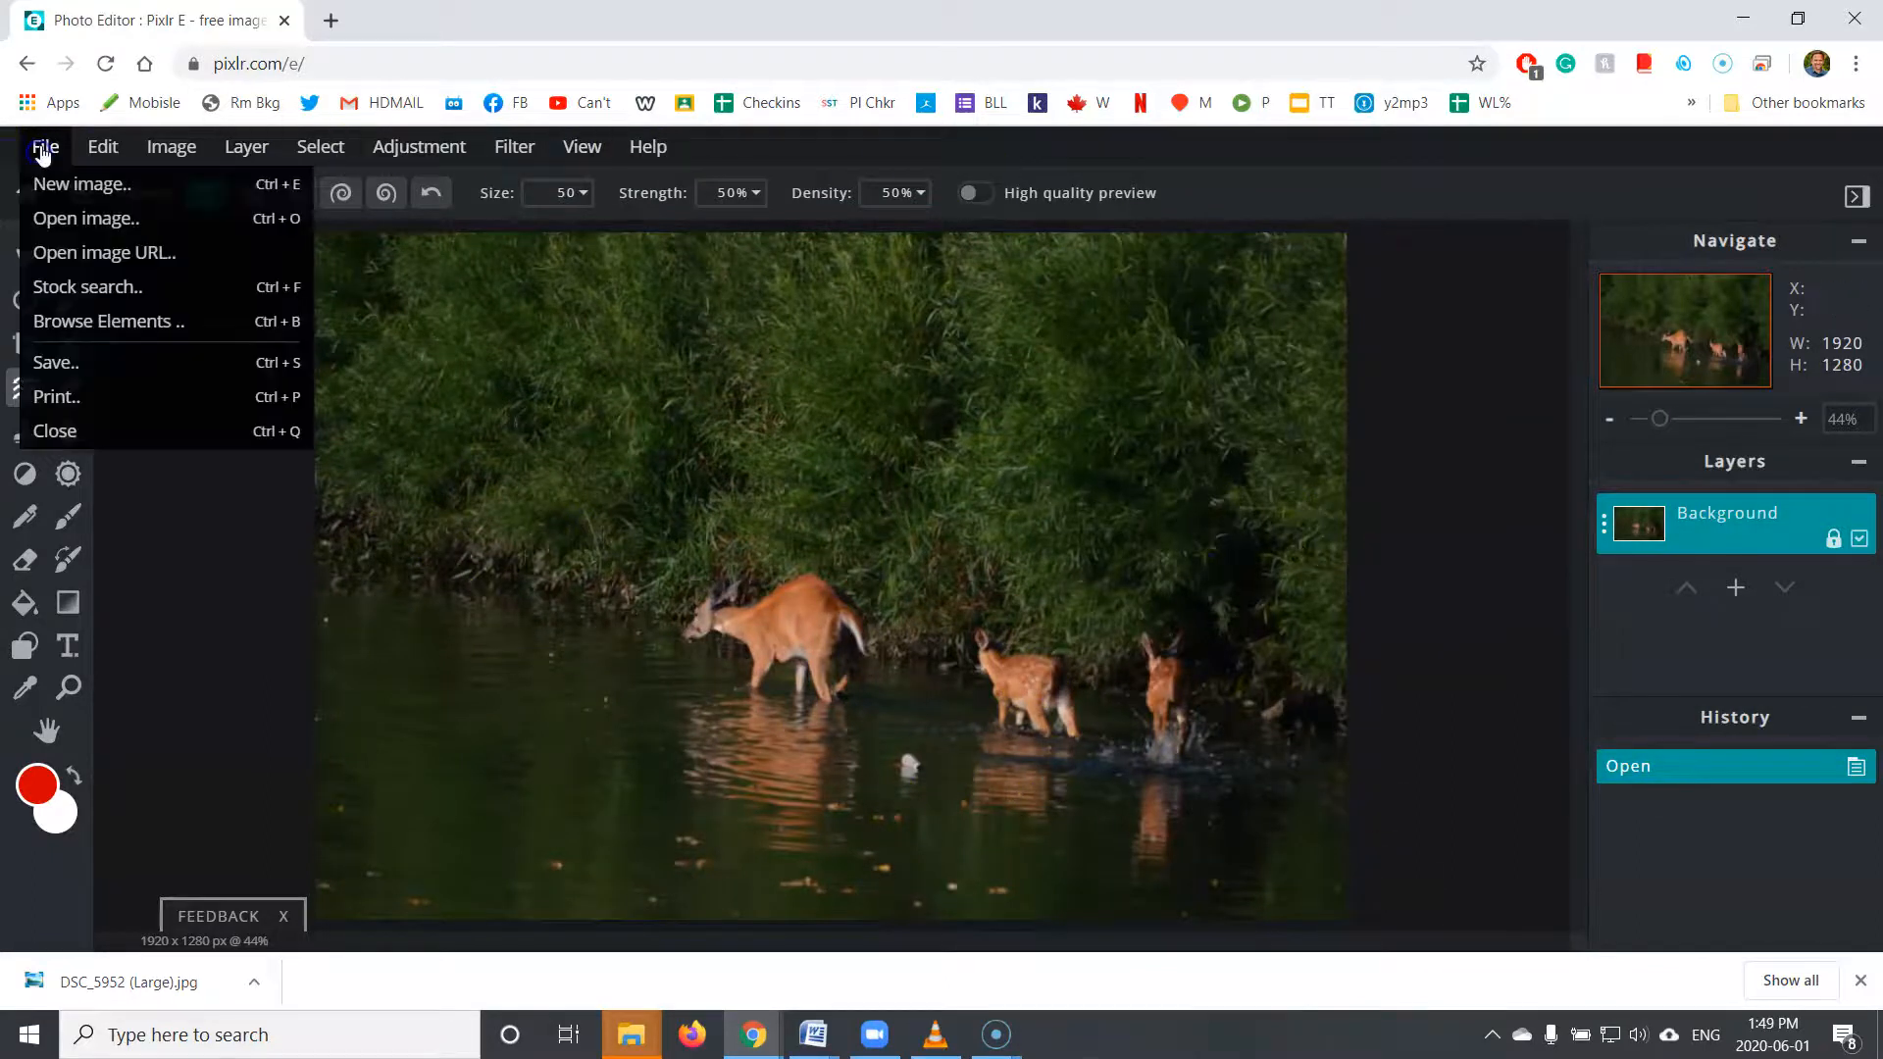
pyautogui.click(84, 364)
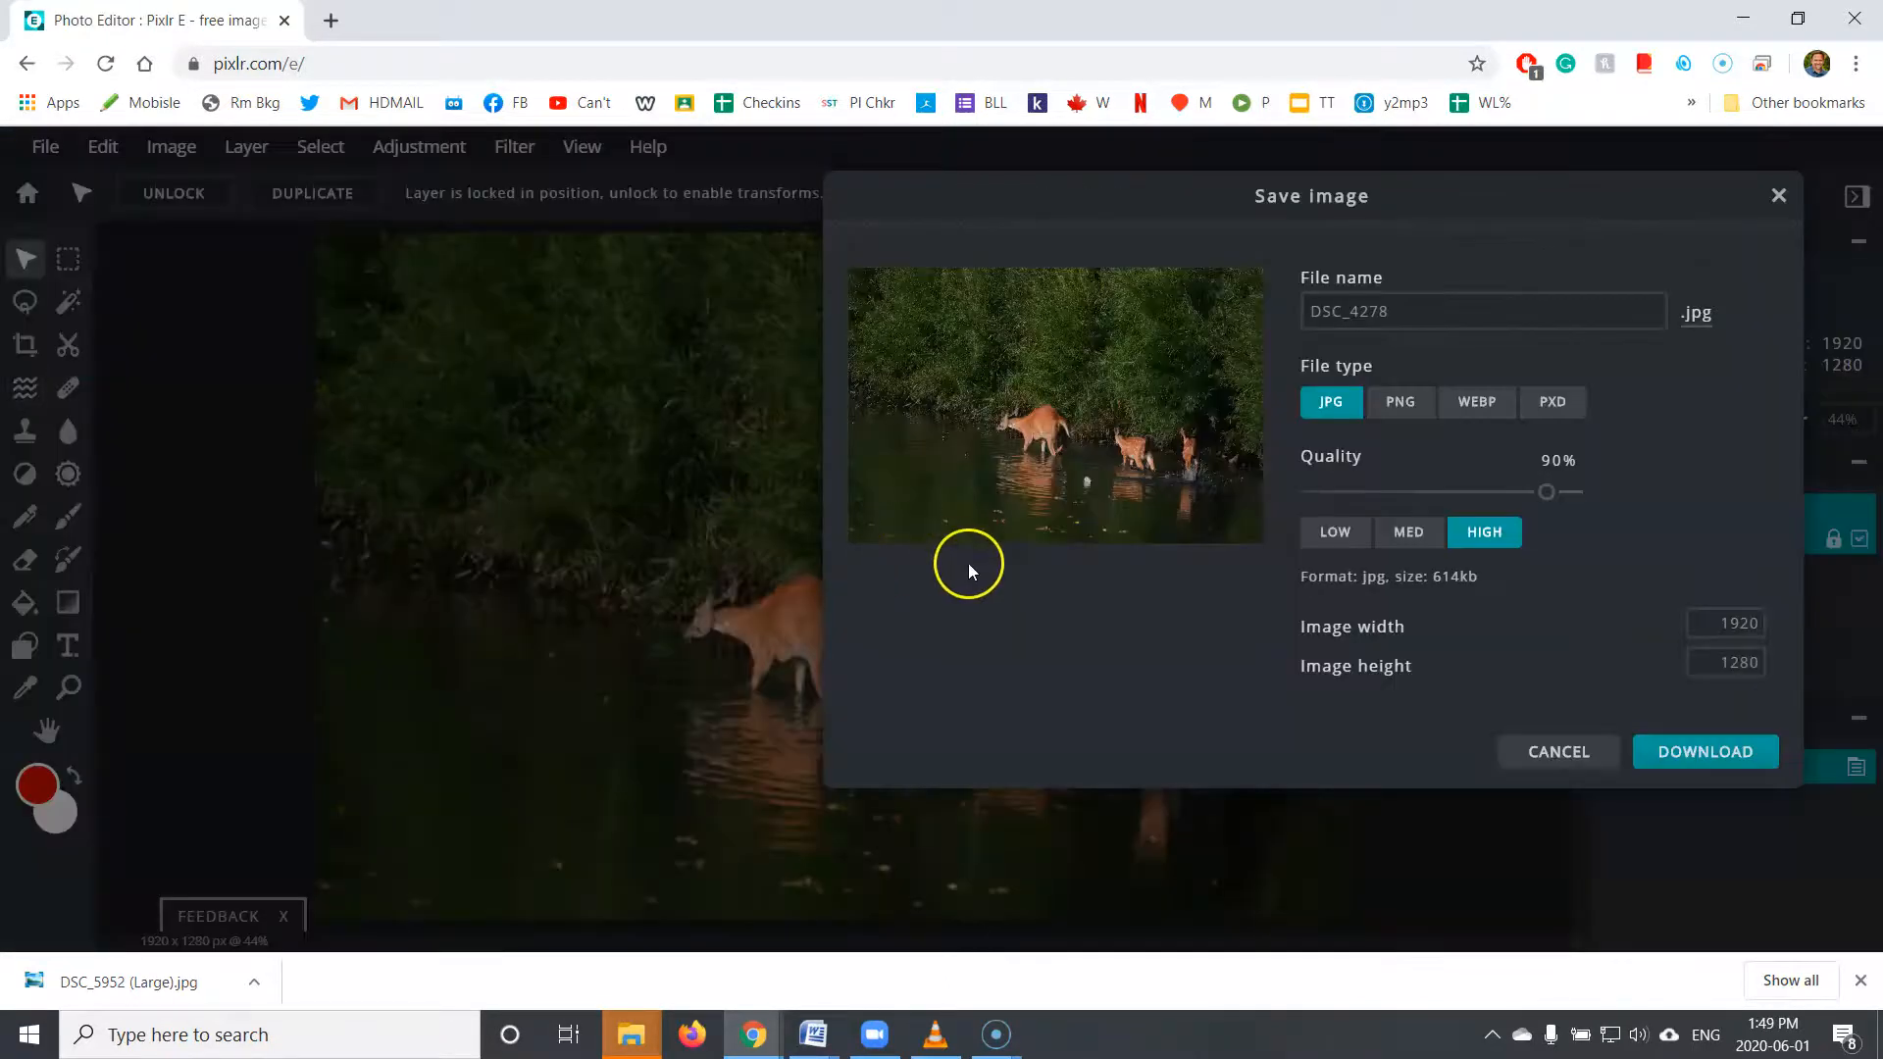
pyautogui.click(1561, 755)
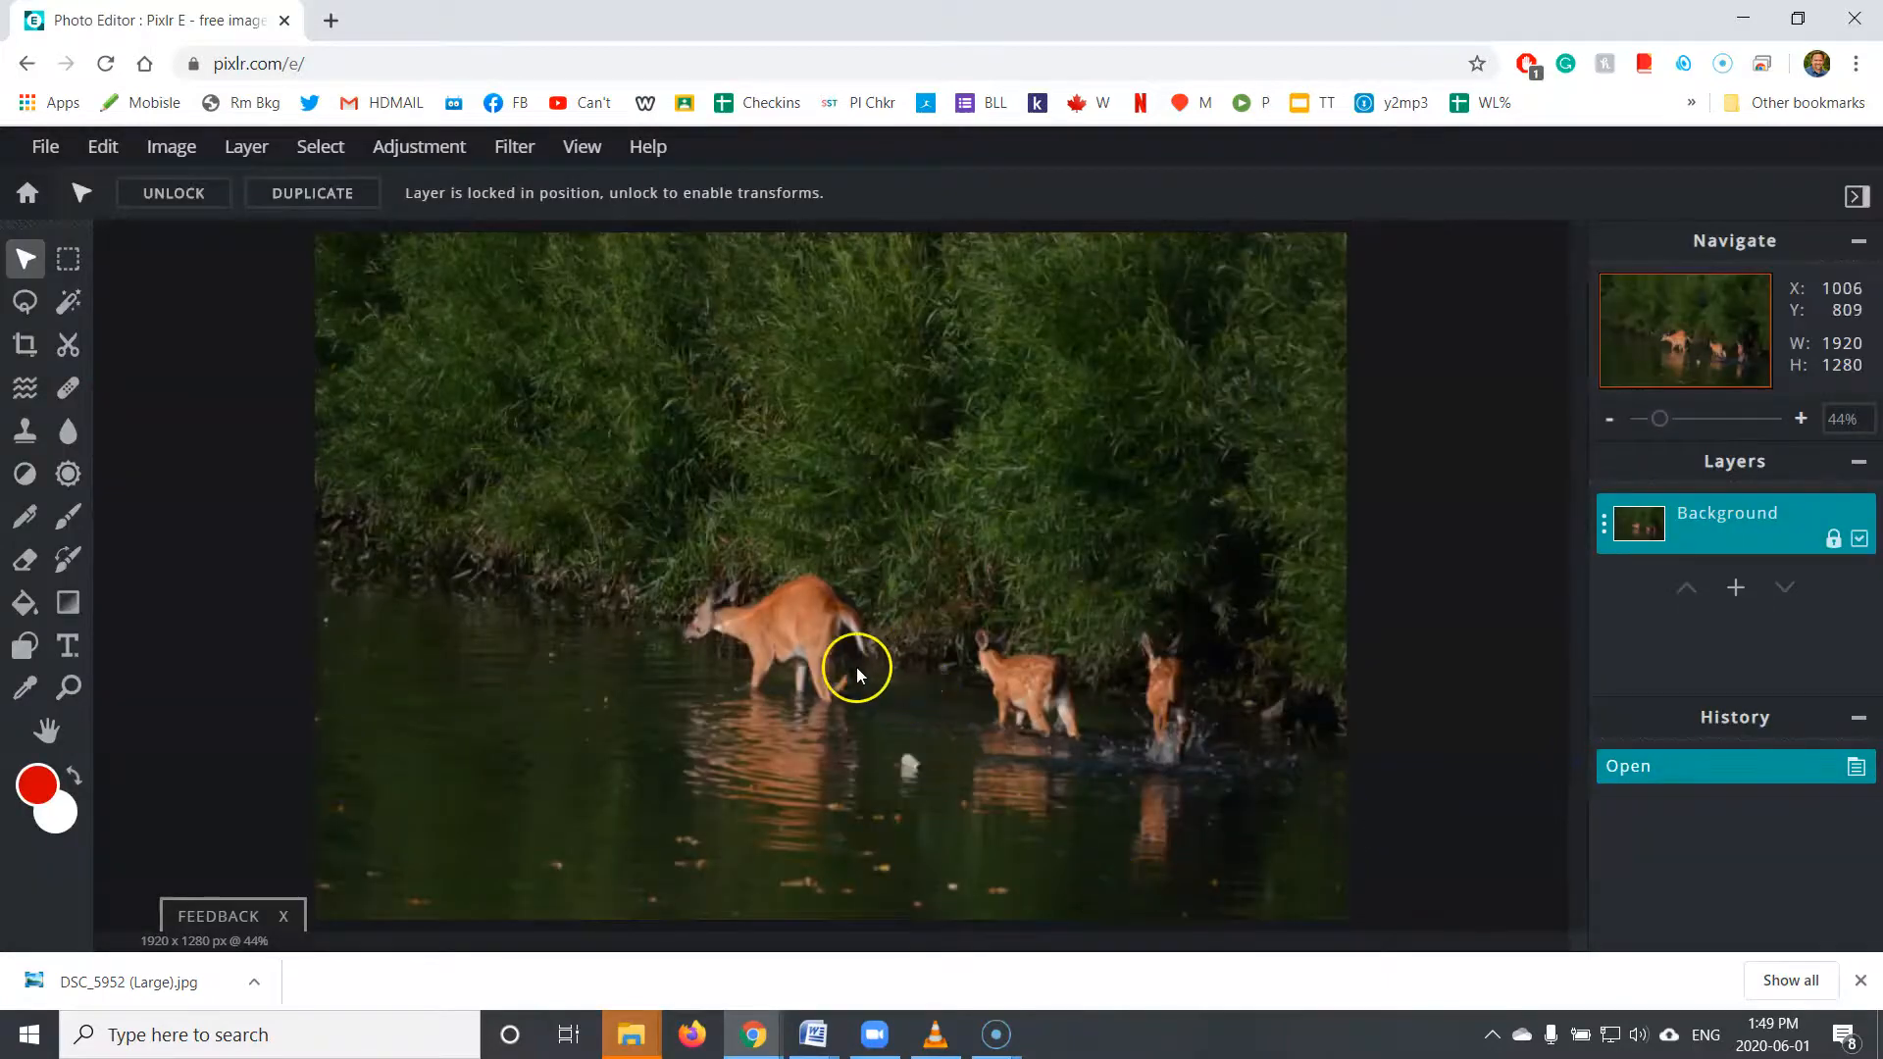